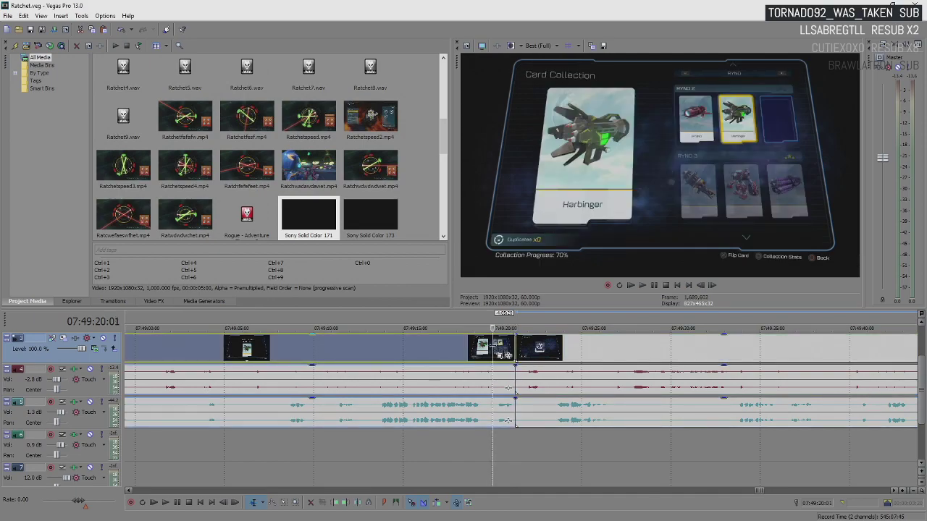
Step: Play back the footage following the card collection screen, from 07:49:20 to about 07:50:57
key("space")
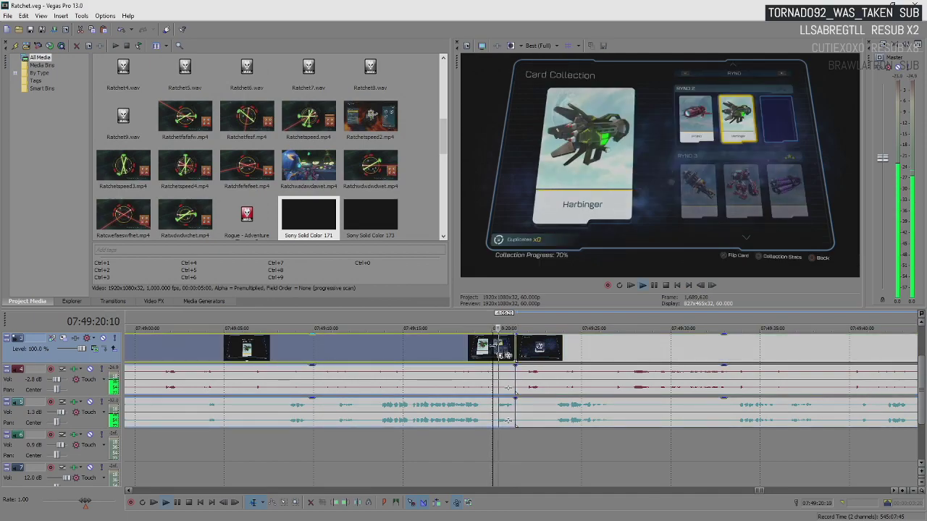
double_click(585, 353)
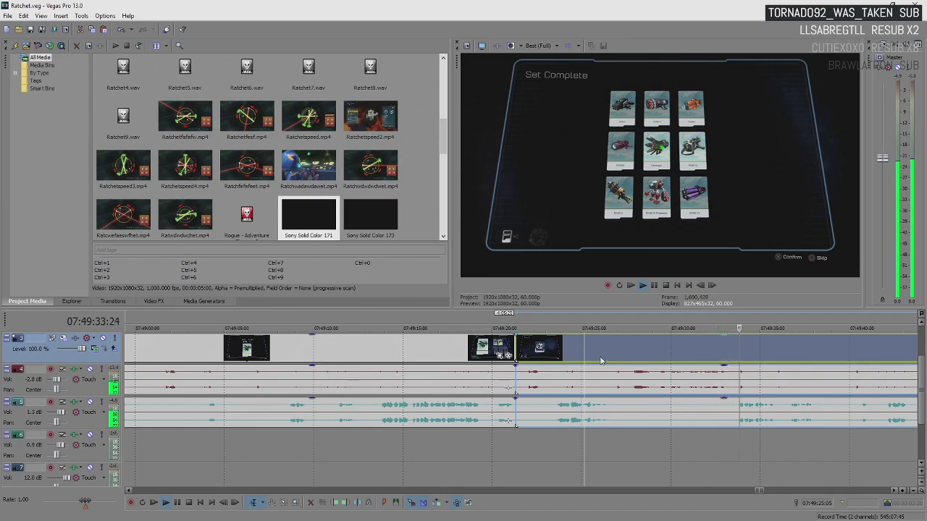
scroll(600, 360, "down", 5)
scroll(575, 360, "up", 5)
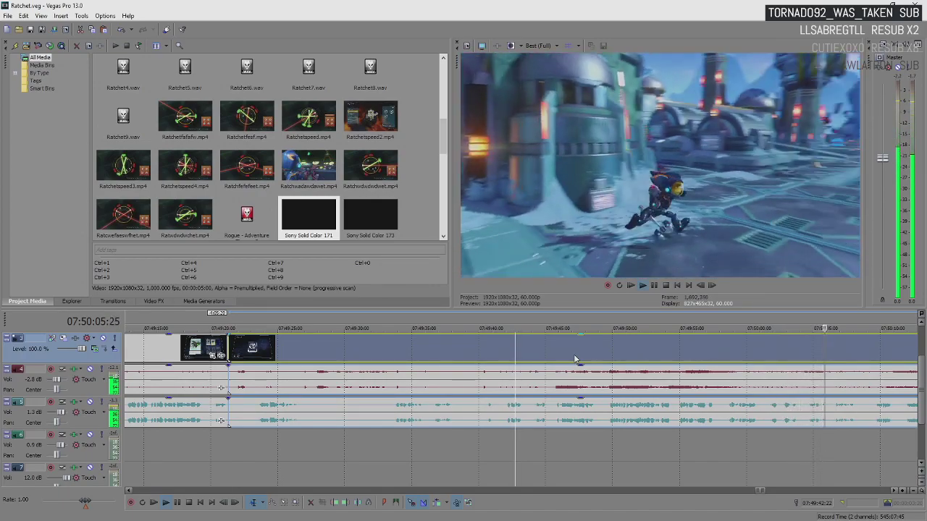
scroll(615, 391, "down", 3)
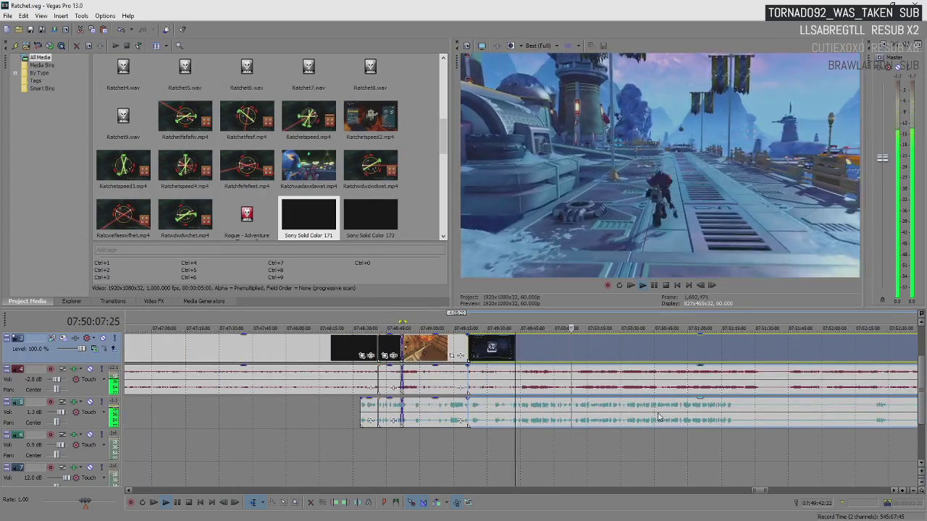
left_click(657, 418)
scroll(657, 417, "up", 3)
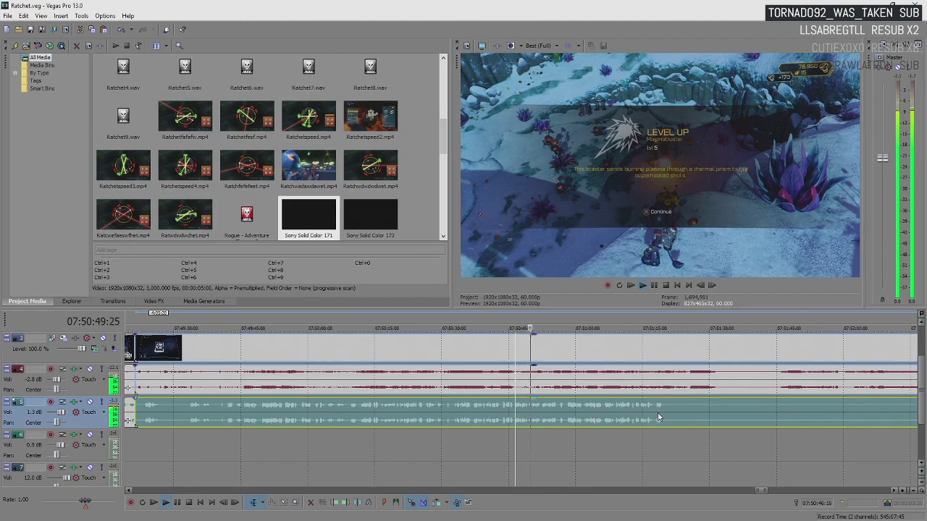
key("space")
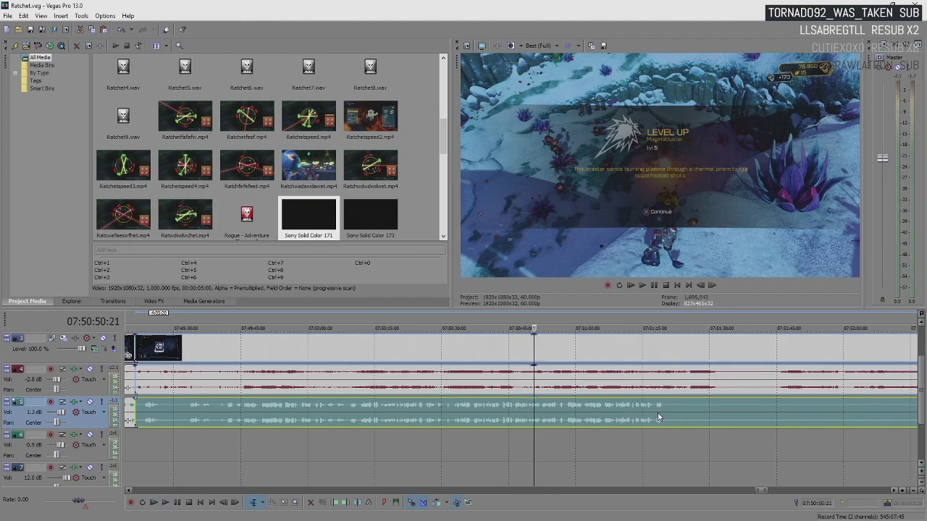
key("space")
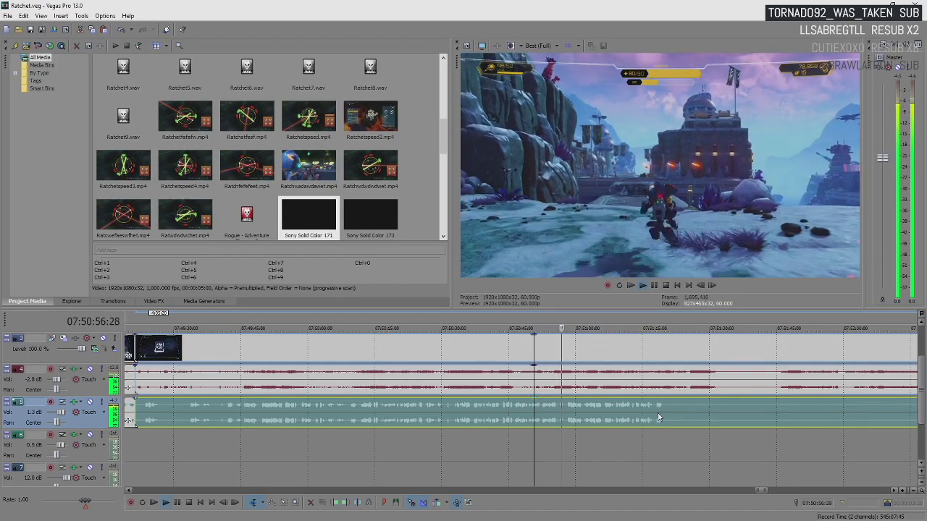
key("Return")
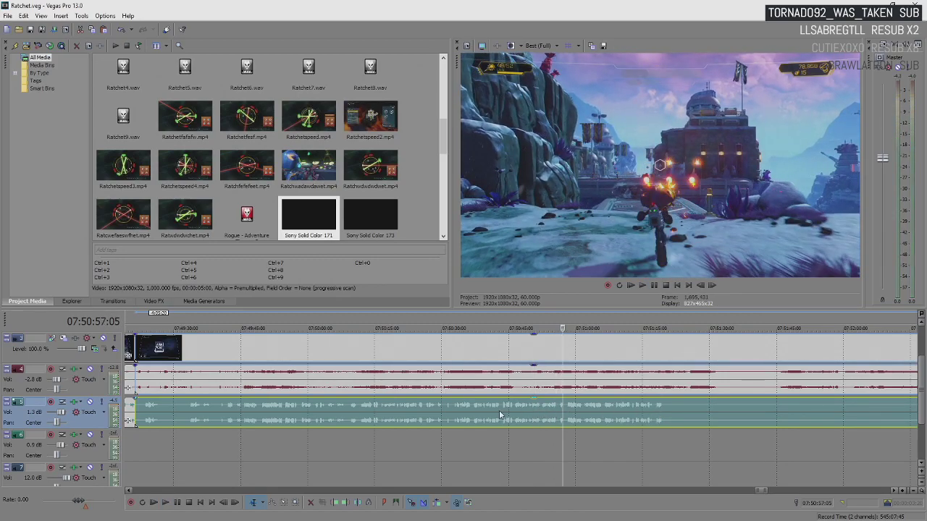
Step: Split the commentary audio on track 5 near 07:50:30:19 and shift the part after the cut slightly later
left_click(444, 415)
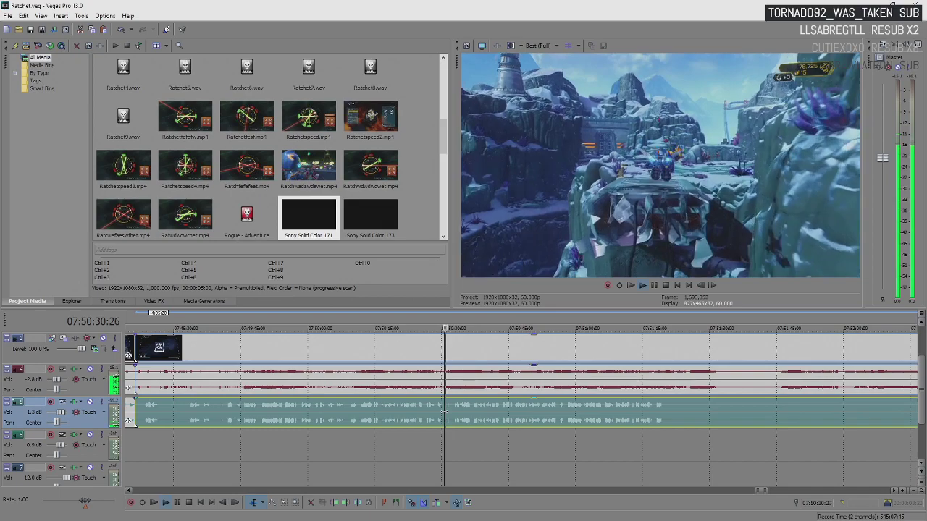
scroll(506, 415, "up", 5)
scroll(525, 416, "up", 3)
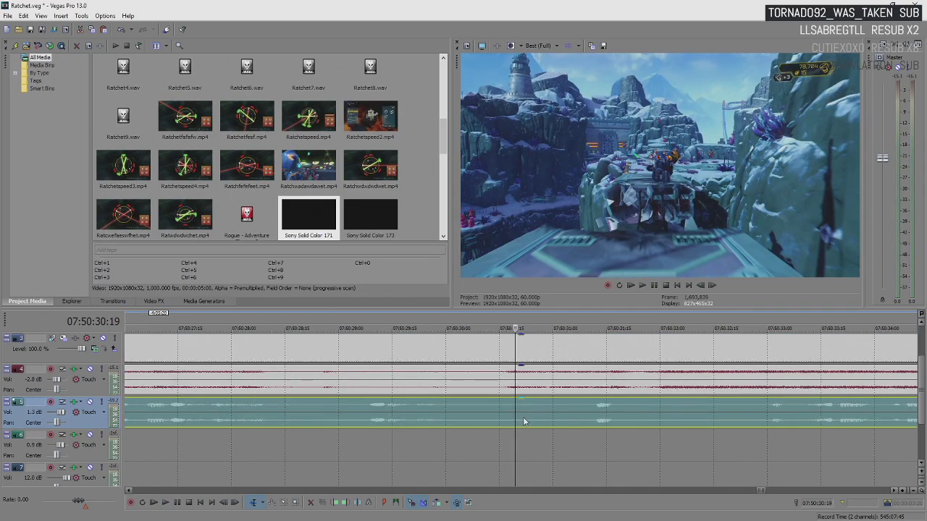
key("s")
left_click(488, 419)
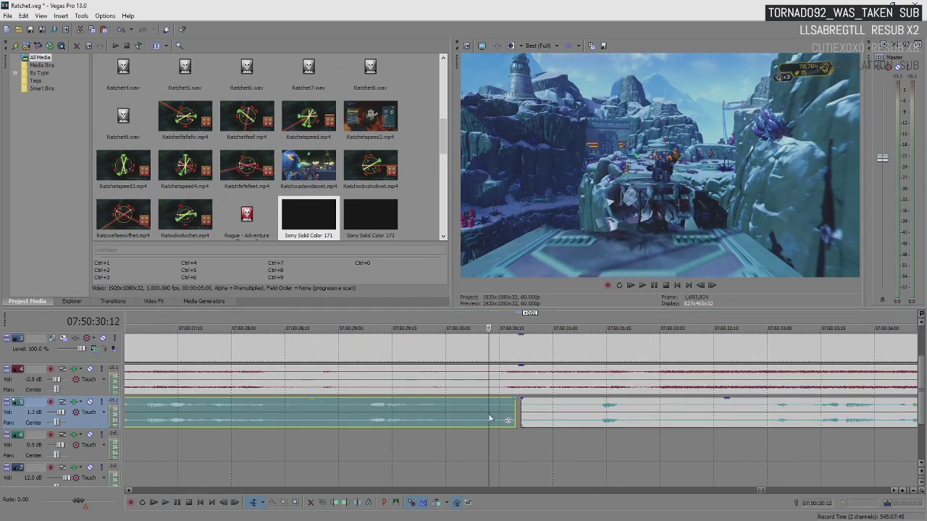
scroll(507, 416, "down", 3)
left_click_drag(527, 415, 532, 415)
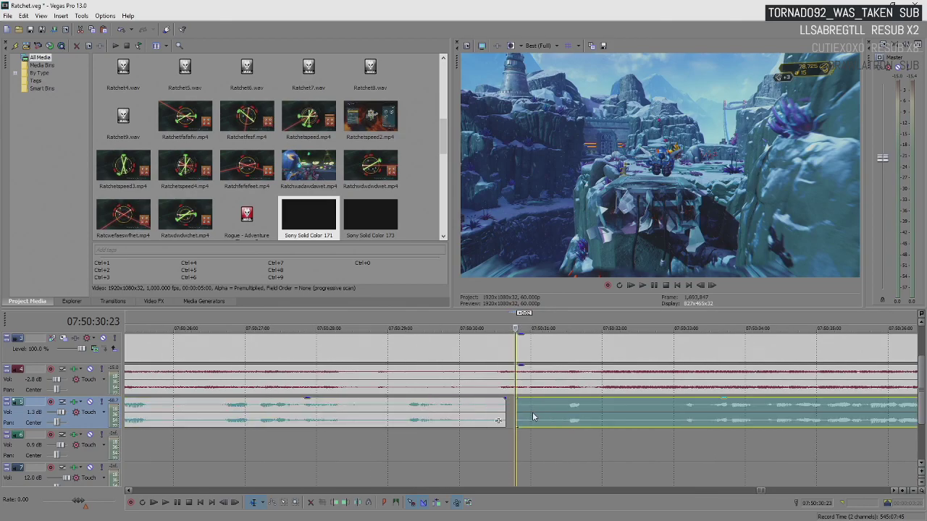
Step: Spot-check the shifted commentary against the gameplay at several points between 07:50:30 and 07:51:07
left_click(557, 409)
key("space")
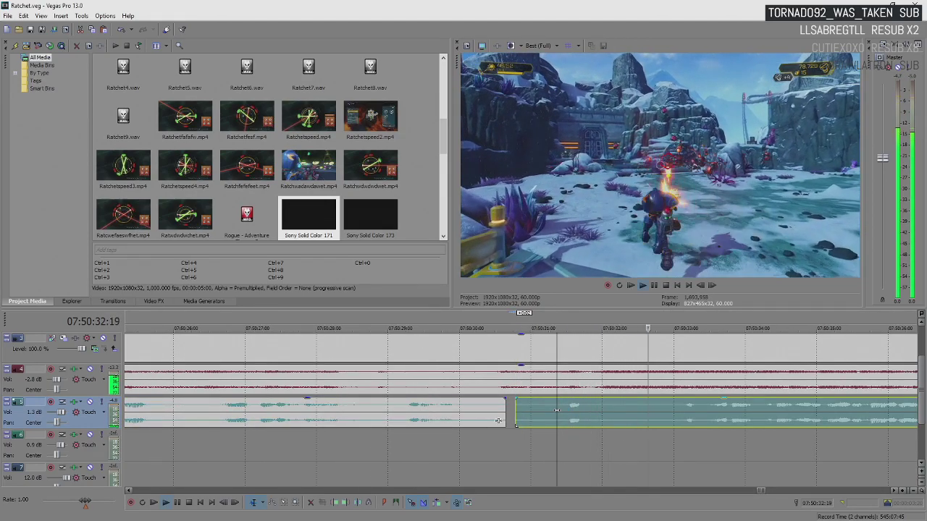
scroll(492, 420, "down", 3)
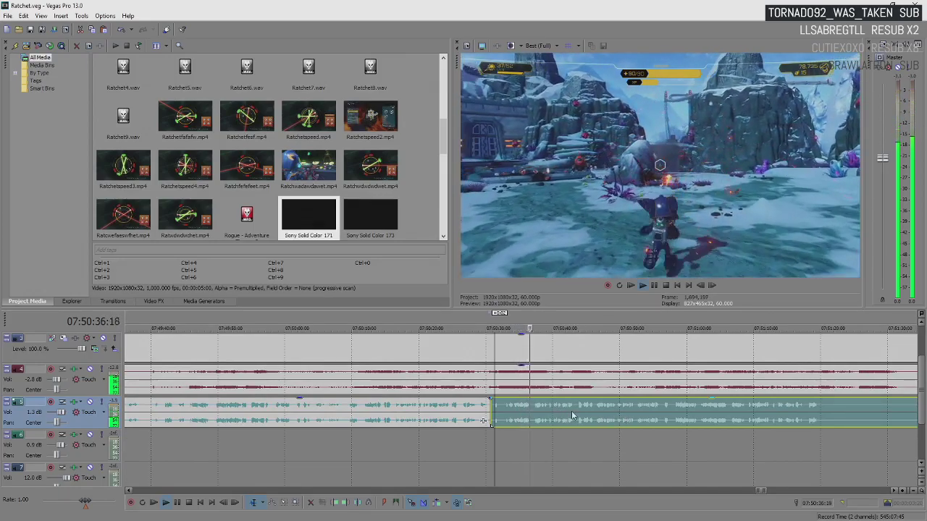
scroll(572, 411, "up", 3)
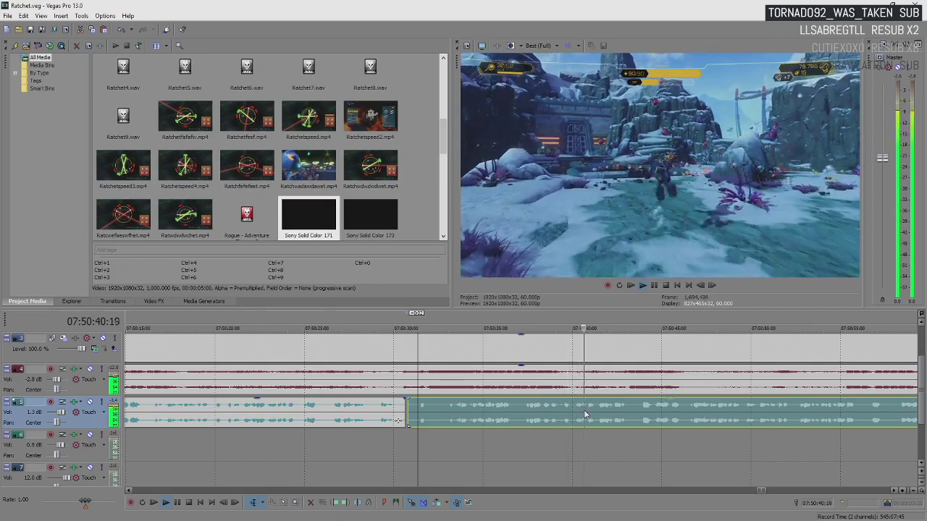
scroll(572, 409, "down", 2)
left_click(630, 416)
scroll(630, 415, "up", 5)
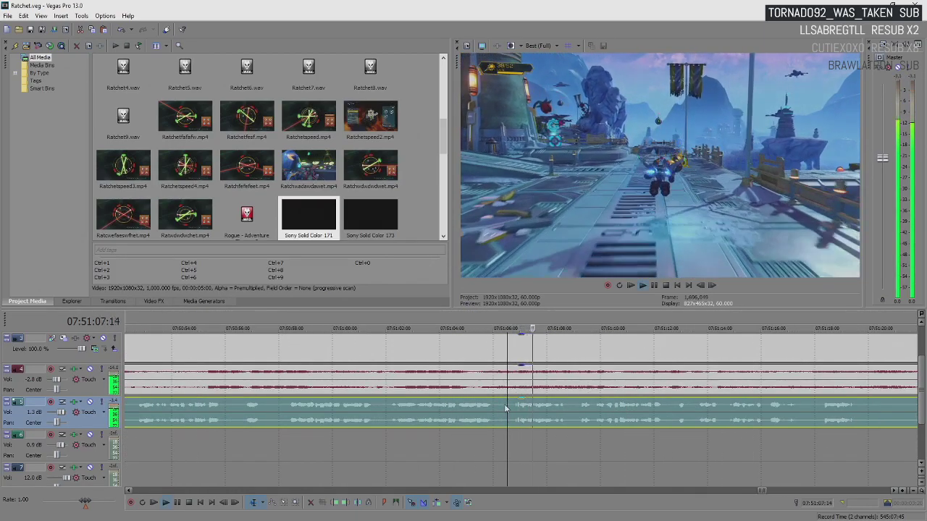
left_click(382, 410)
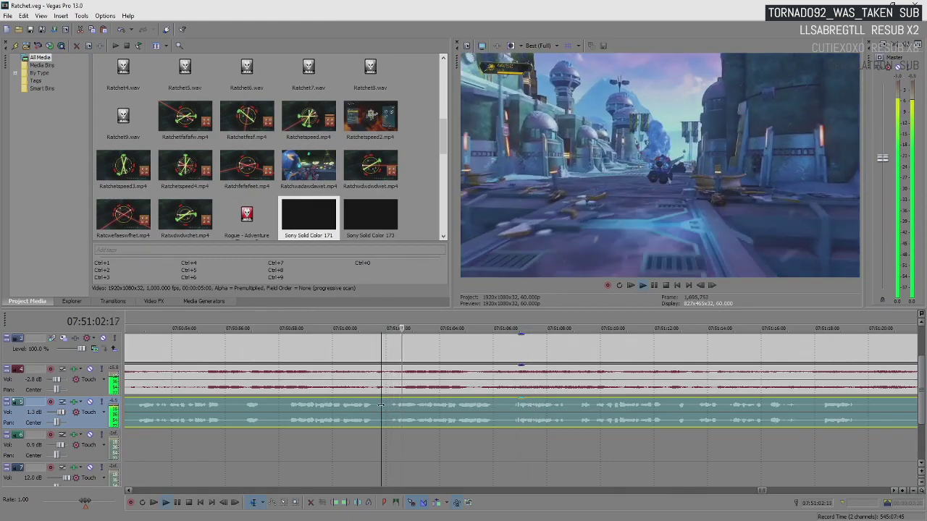
left_click(308, 407)
left_click(195, 411)
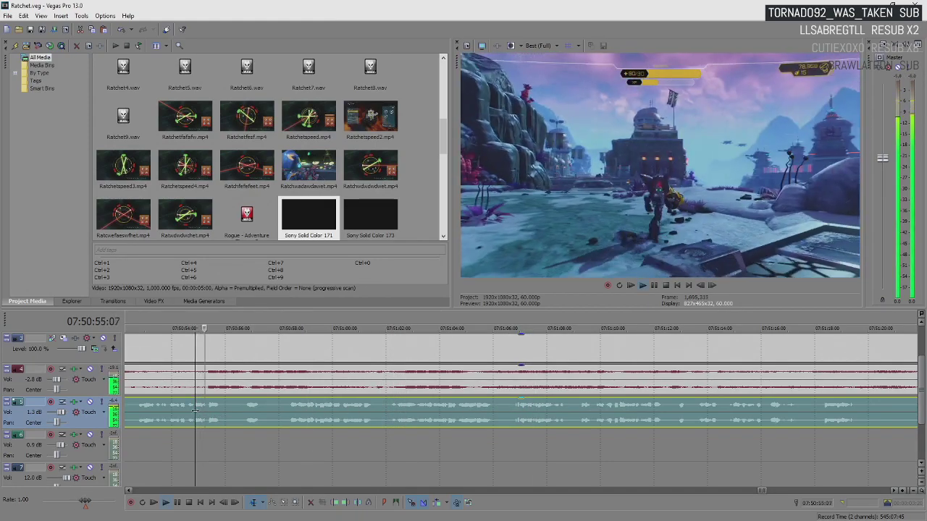
left_click(135, 407)
key("space")
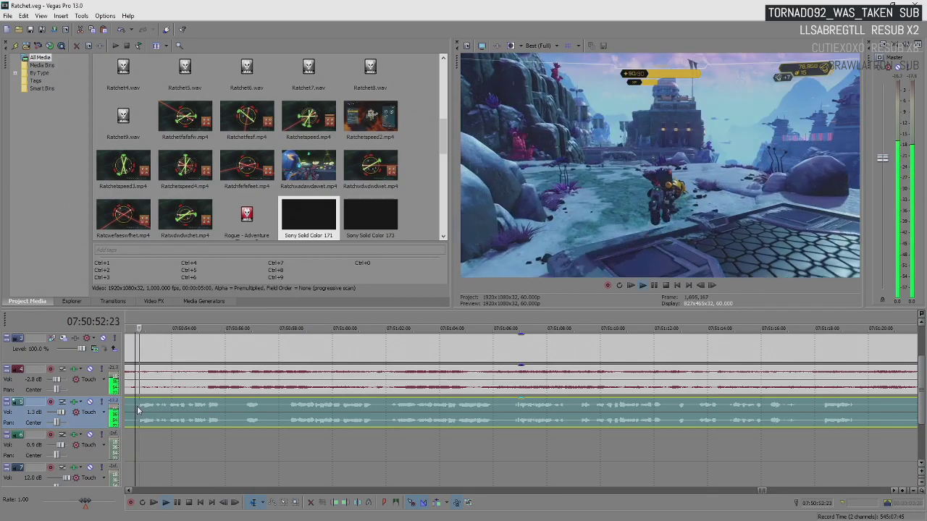
scroll(398, 407, "up", 2)
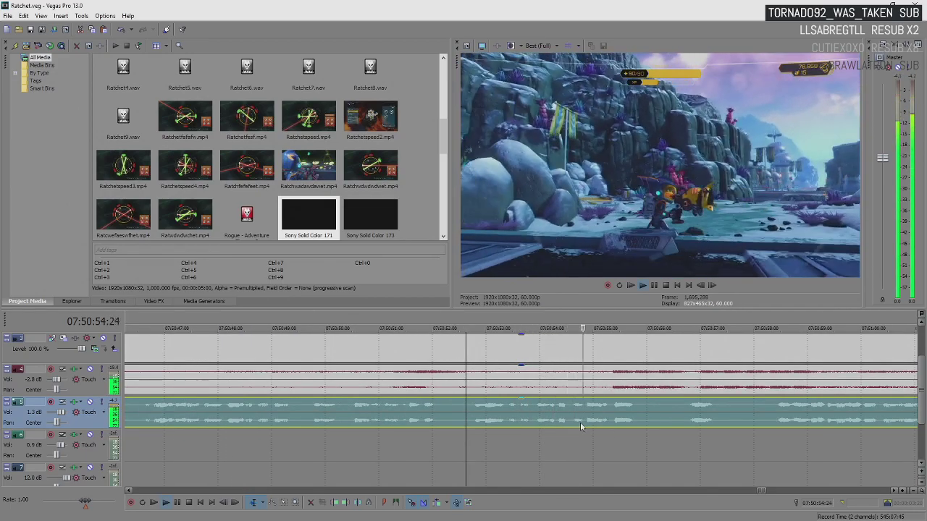
scroll(580, 422, "down", 5)
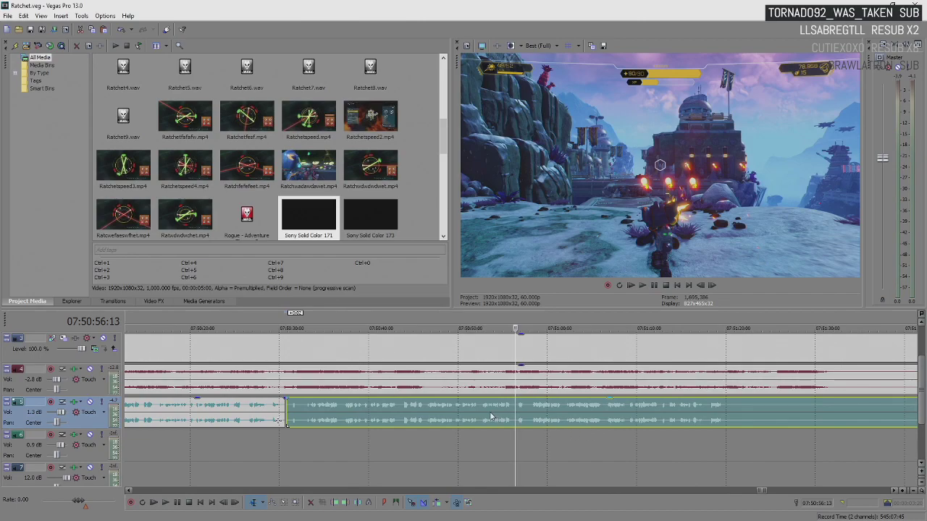
Step: Shift the second commentary segment on track 5 later to a sync offset of +0:16 and play it back
left_click_drag(490, 417, 496, 419)
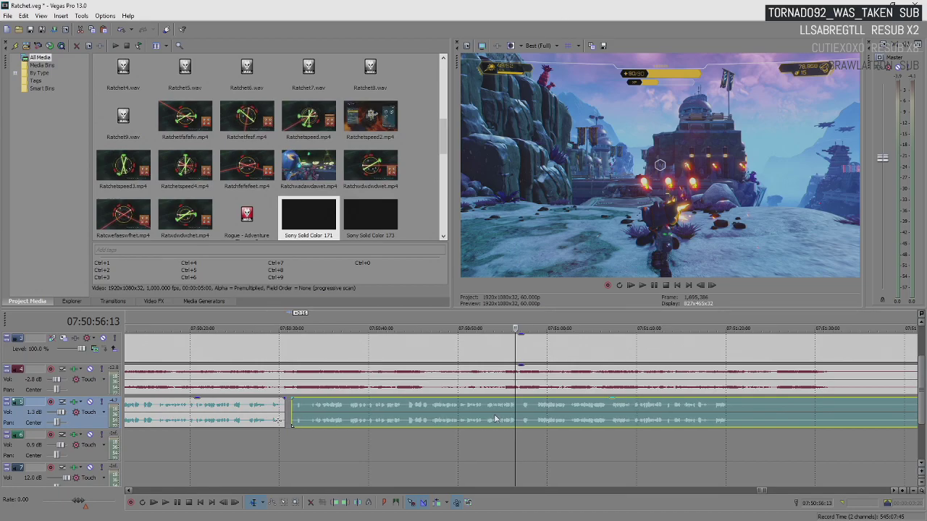
left_click(481, 410)
key("space")
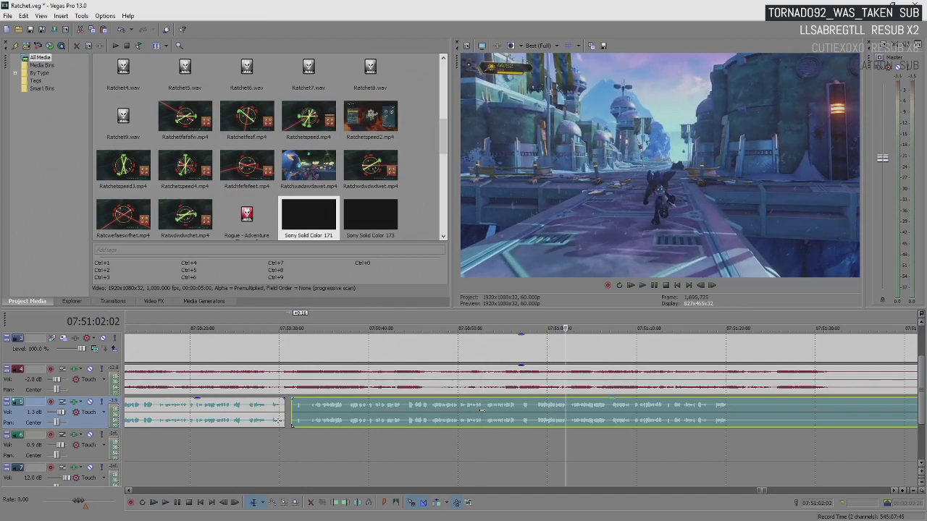
key("space")
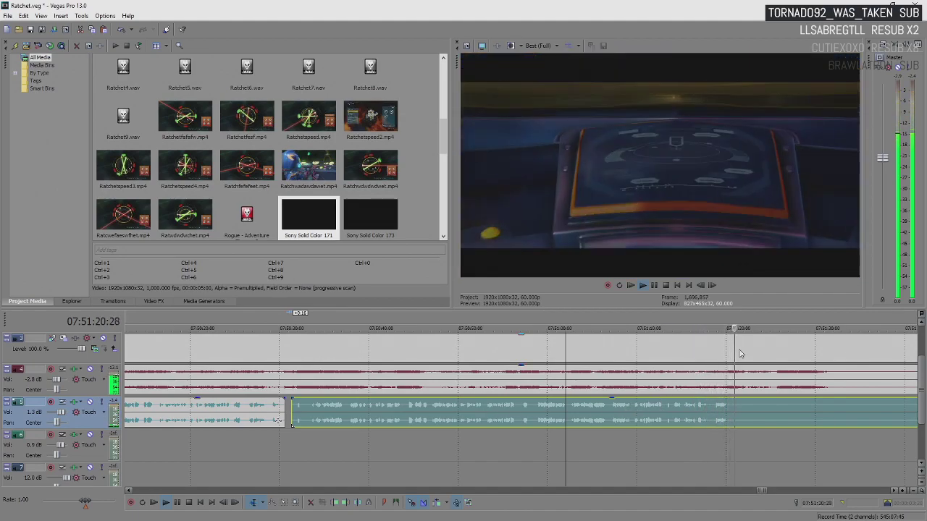
Step: Split the video and both audio tracks near 07:51:21, during the cockpit cutscene, and save the project
key("Return")
key("s")
scroll(735, 353, "down", 3)
key("ctrl+s")
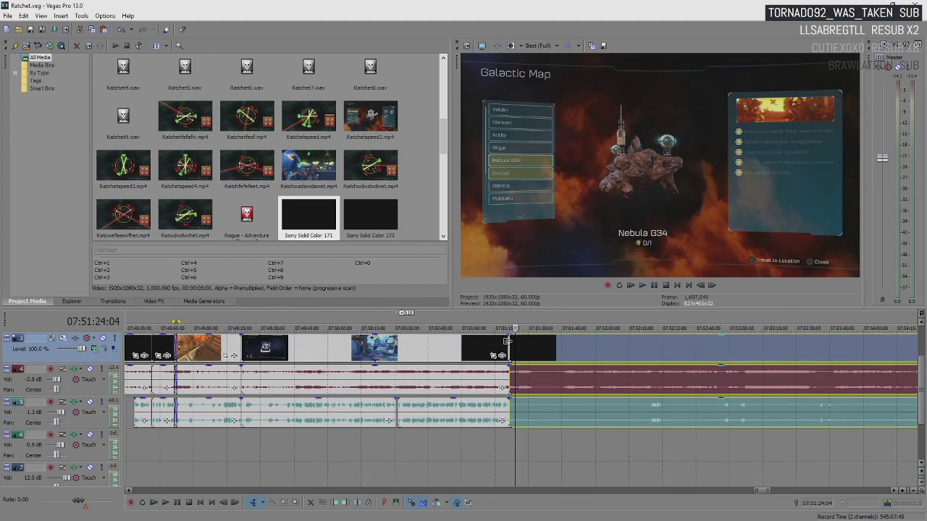
Step: Trim the start of the clip after the cut and overlap it with the preceding clip in a crossfade of about 1:11
left_click_drag(513, 344, 532, 347)
left_click(652, 354)
left_click(505, 348)
scroll(514, 349, "up", 4)
scroll(516, 348, "up", 4)
left_click_drag(768, 354, 630, 361)
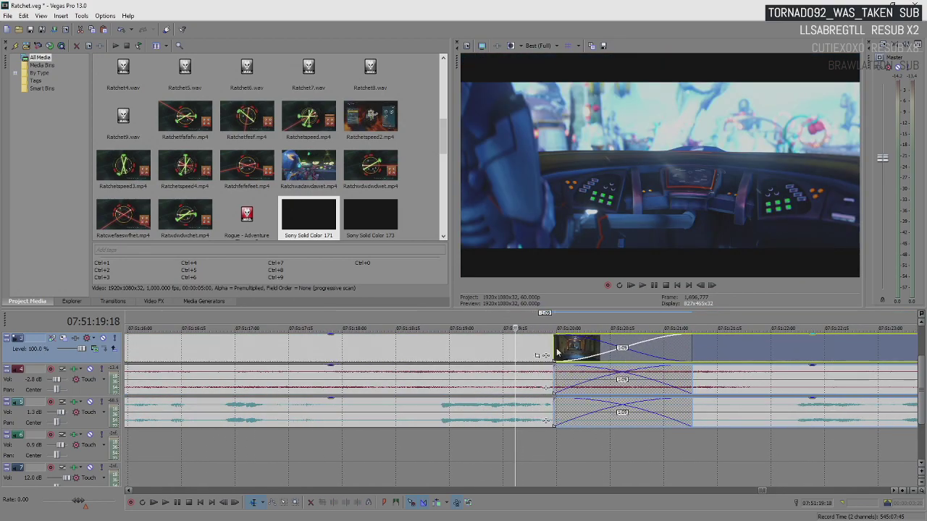
left_click(557, 353)
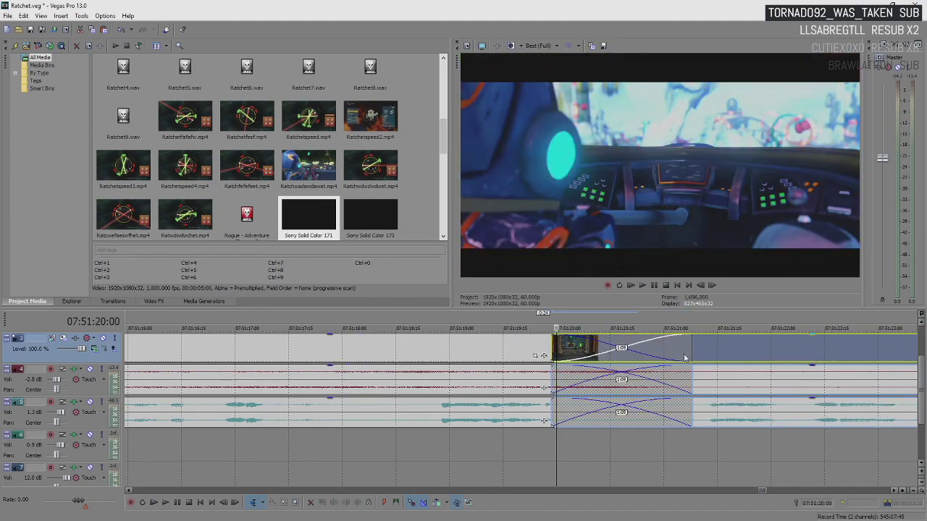
left_click_drag(685, 357, 676, 358)
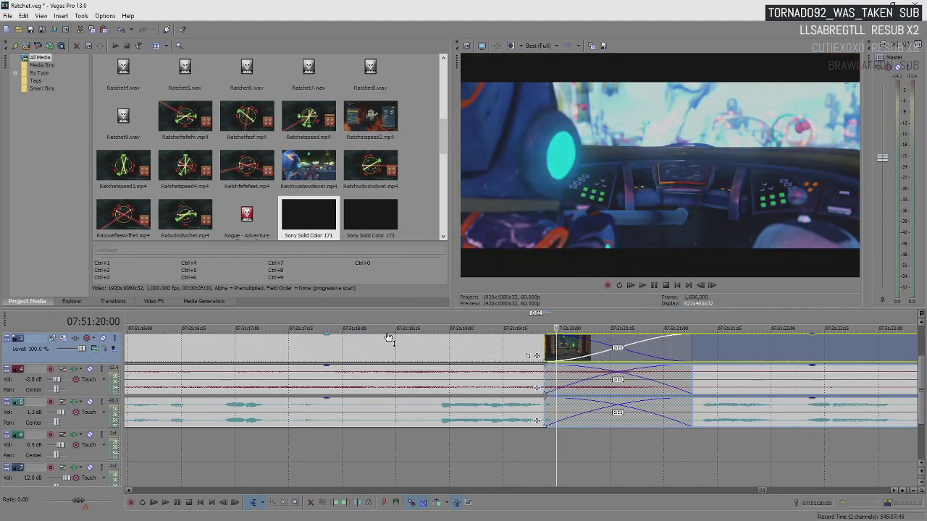
Step: Play back the crossfade from 07:51:18 and the holocard dialogue cutscene that follows, up to about 07:51:30
left_click_drag(354, 324, 742, 341)
scroll(738, 349, "down", 6)
key("space")
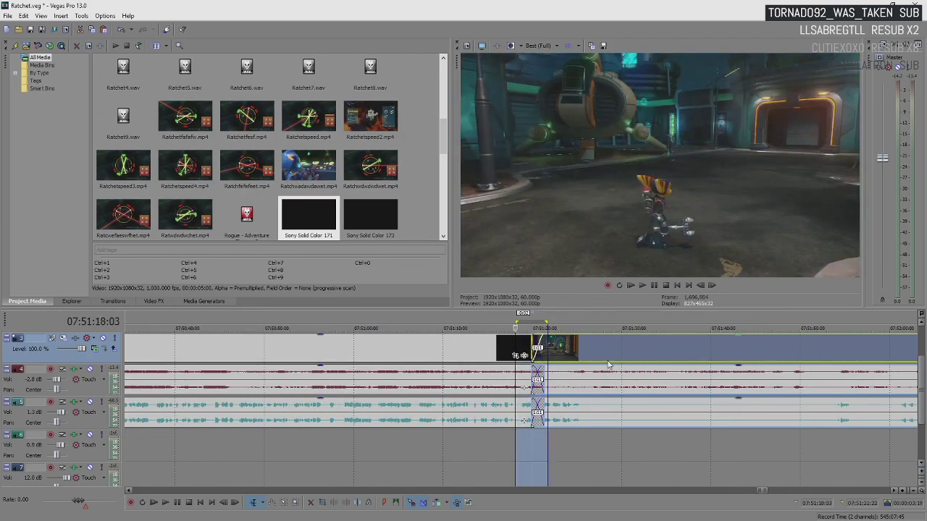
scroll(608, 365, "up", 2)
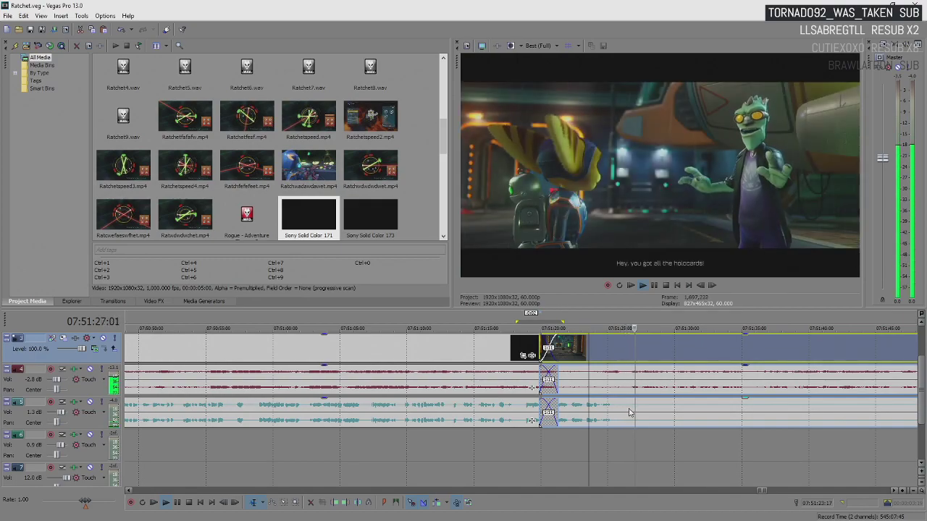
left_click(626, 383)
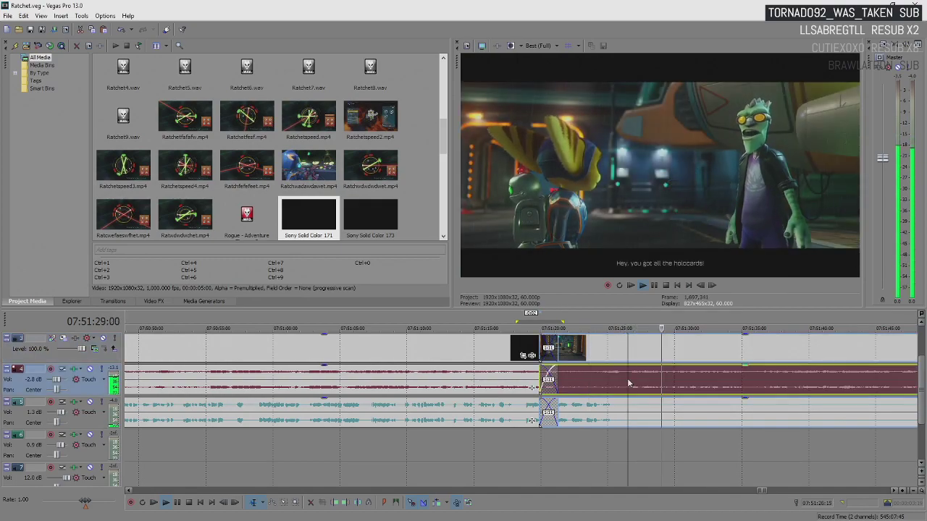
key("space")
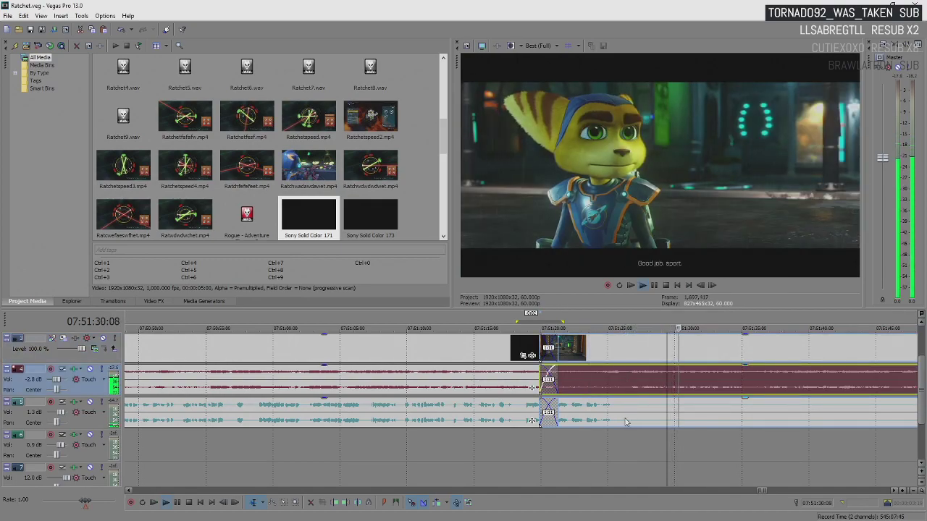
left_click(622, 385)
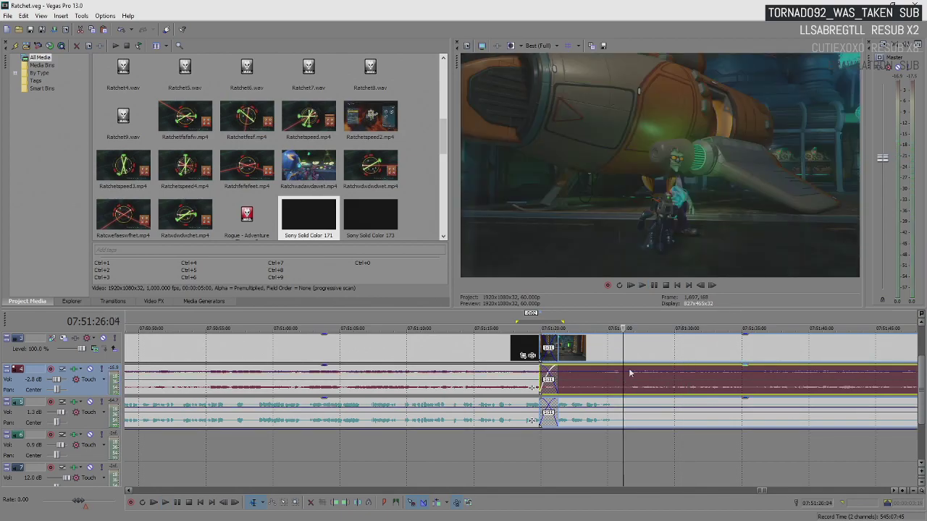
left_click(627, 374)
left_click_drag(627, 375, 624, 375)
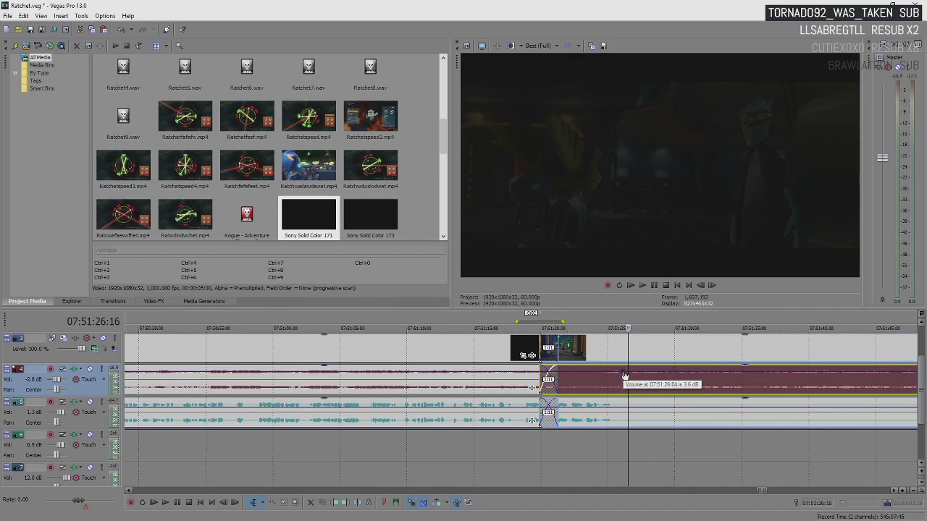
key("ctrl+z")
key("ctrl+z")
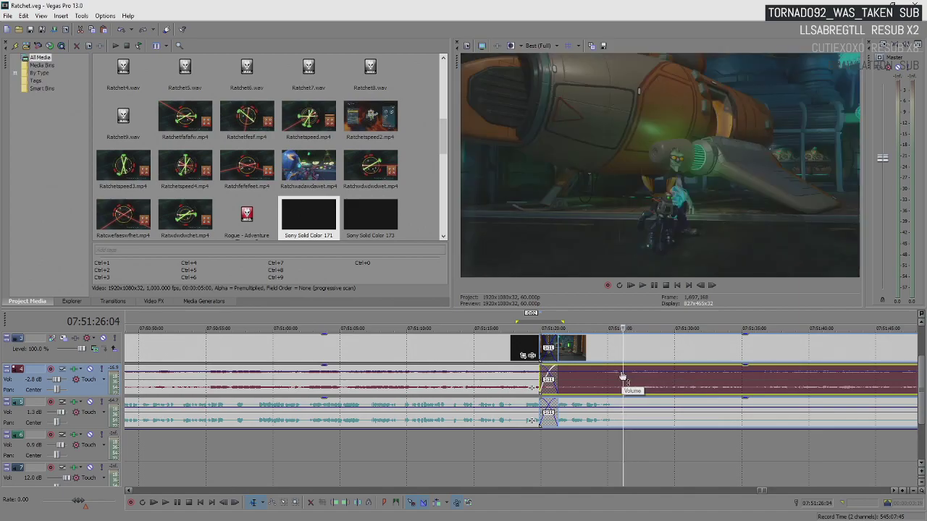
left_click(627, 377)
left_click_drag(627, 376, 630, 371)
key("ctrl+z")
Step: Play back the holocard dialogue cutscene from about 07:51:26 and the gameplay that follows, up to about 07:52:07
left_click(620, 380)
key("space")
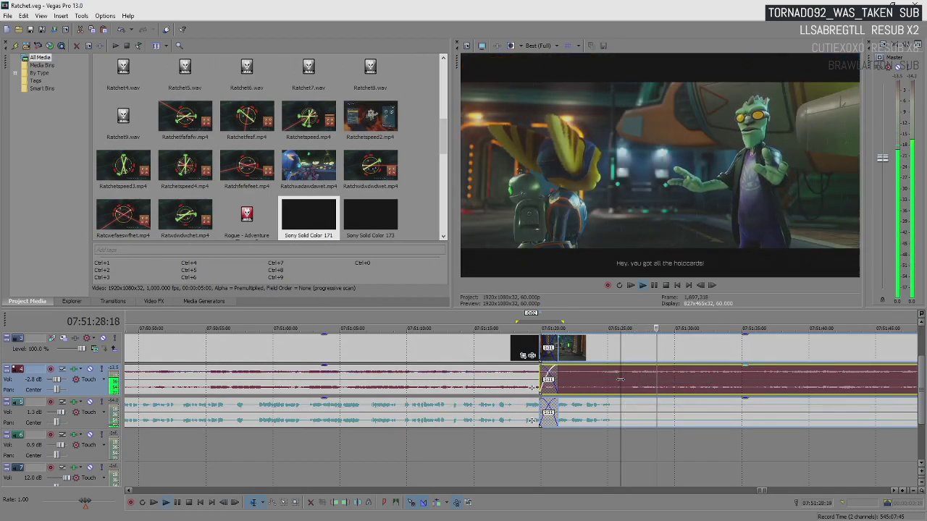
key("space")
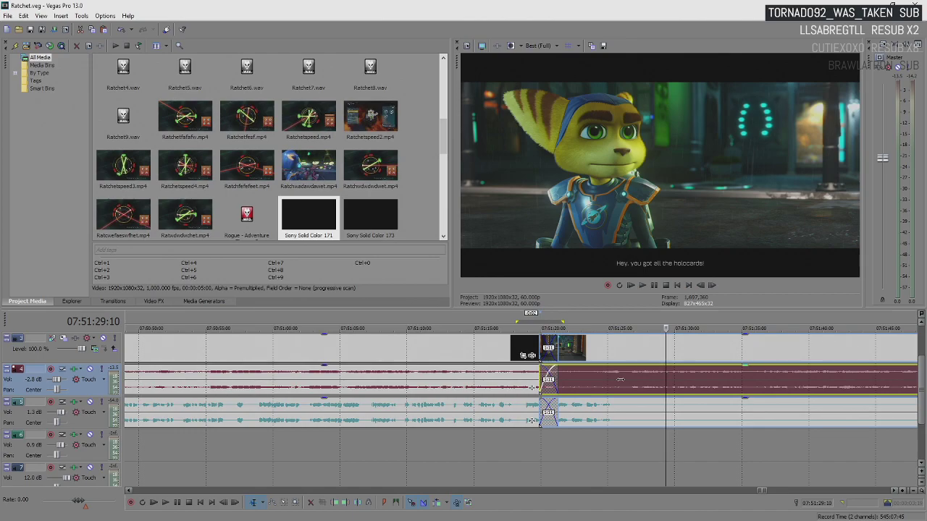
scroll(619, 379, "right", 3)
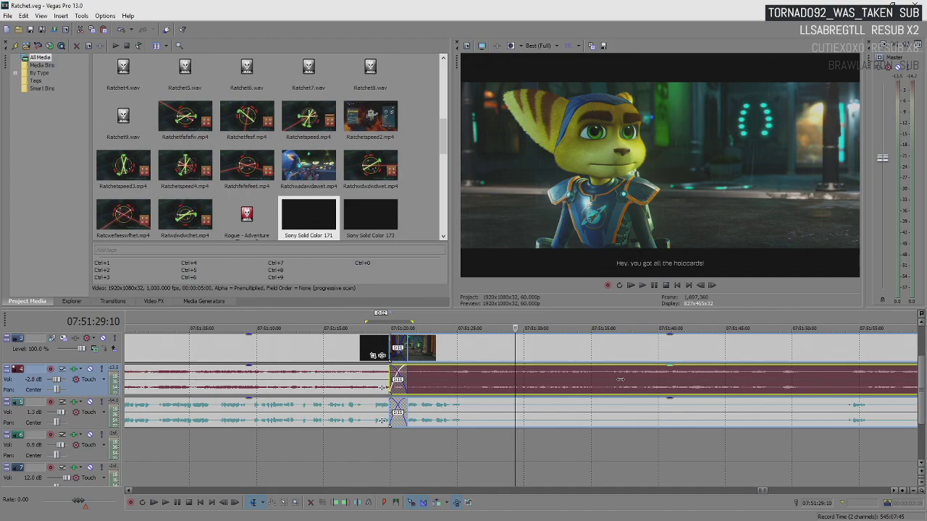
key("space")
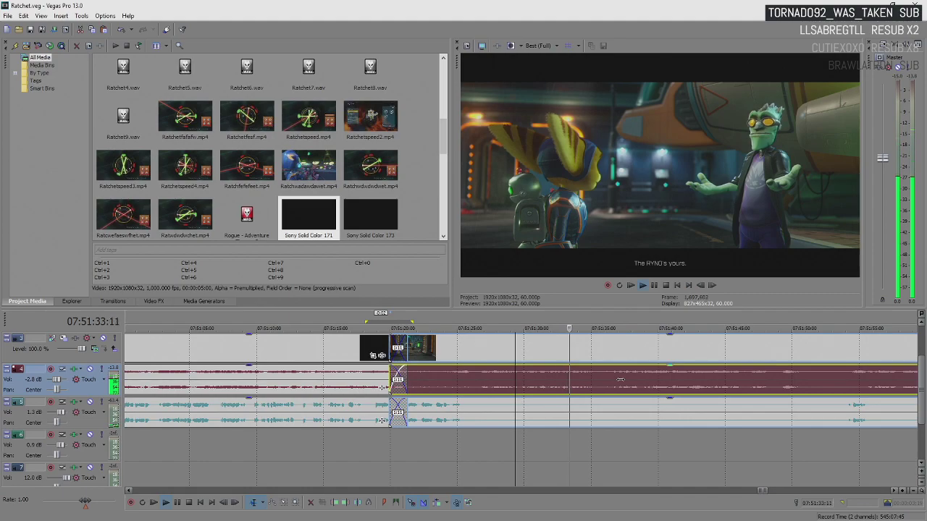
scroll(610, 415, "down", 5)
left_click(610, 414)
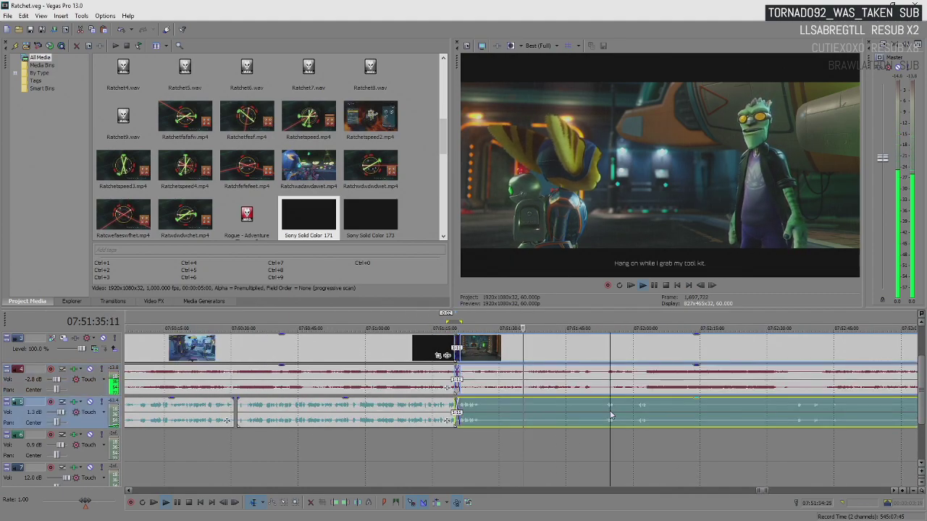
scroll(606, 413, "up", 3)
key("Return")
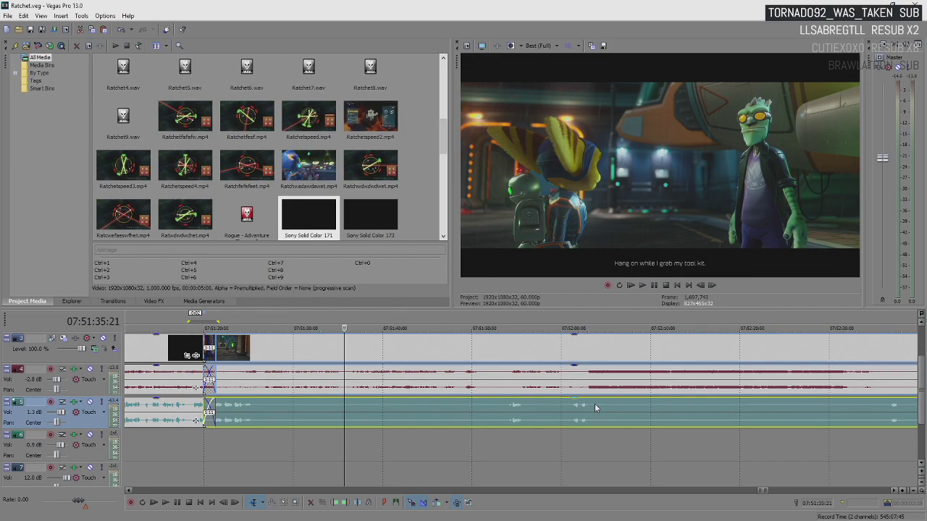
key("space")
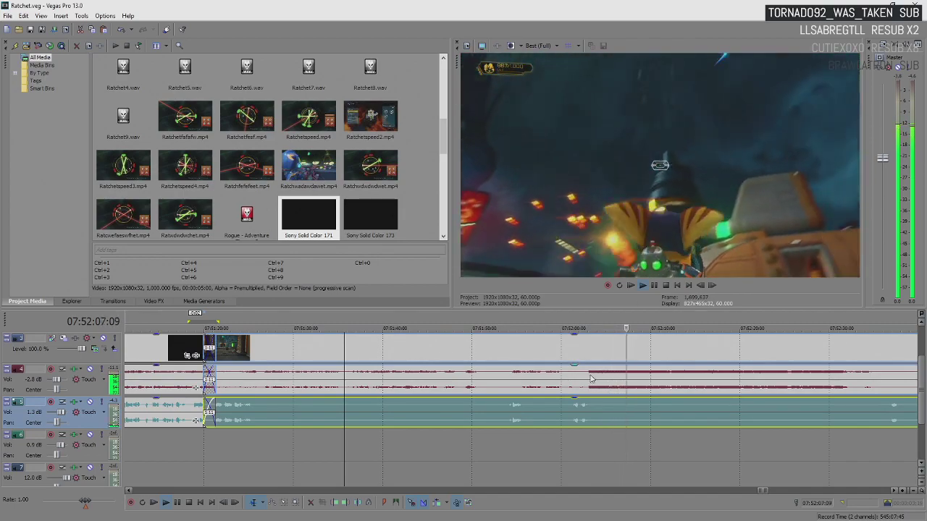
Step: Split the track 5 commentary at 07:52:03:23 and trim the start of the later piece to about 07:52:35
left_click(591, 378)
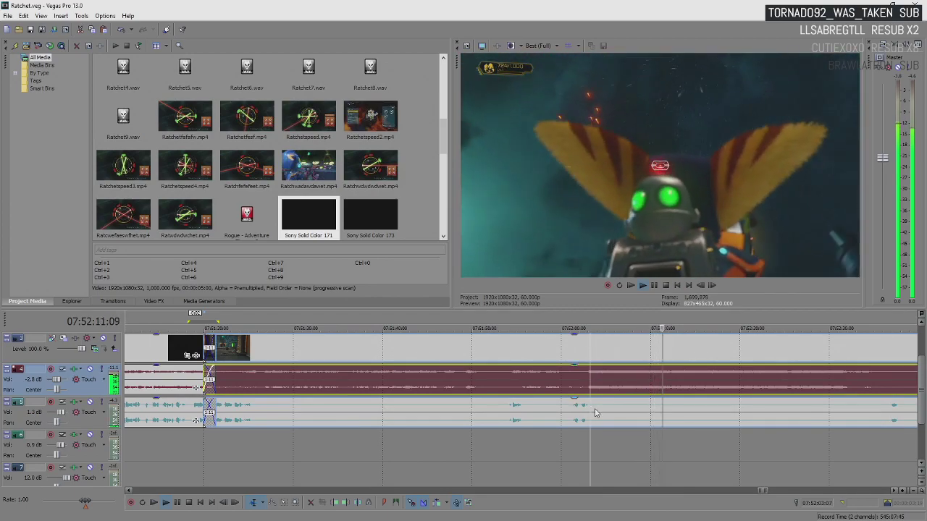
left_click(593, 410)
scroll(621, 414, "down", 1)
key("s")
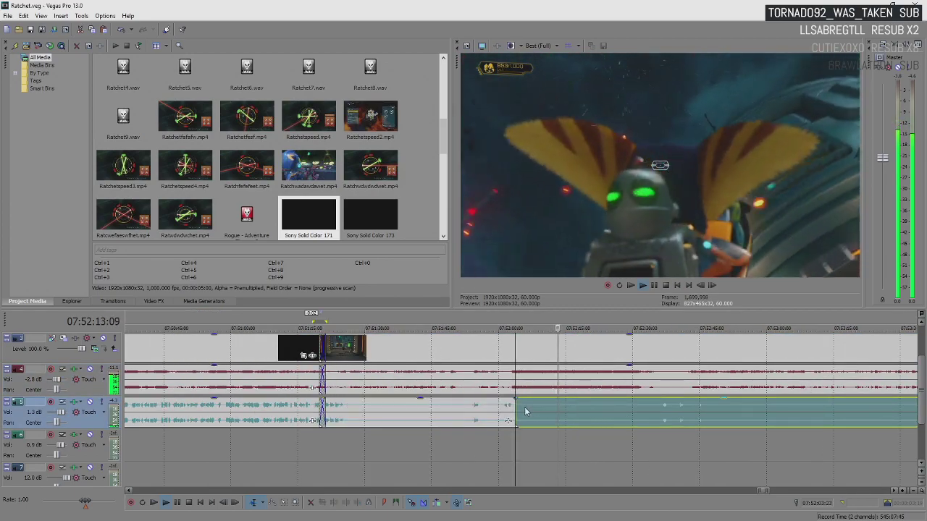
left_click_drag(526, 411, 660, 421)
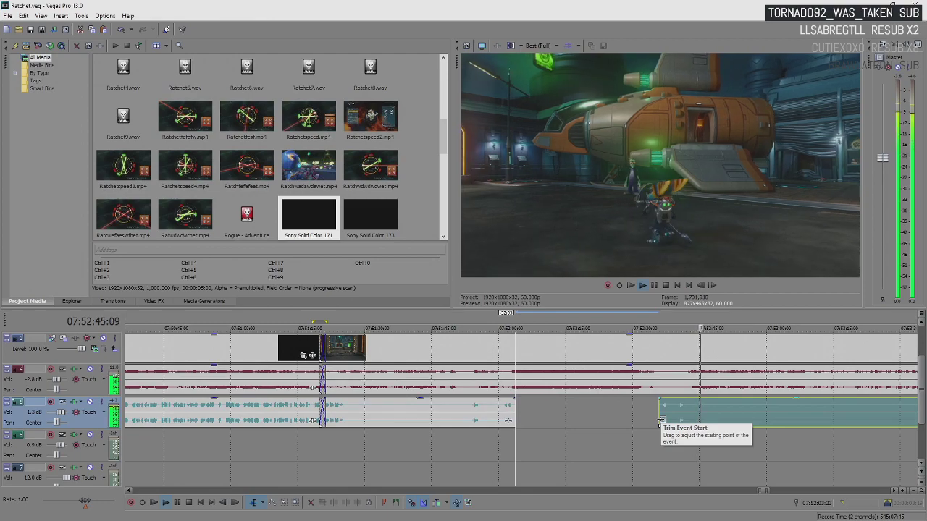
Step: Play the trimmed section to find the cut point and split the video and both audio tracks at about 07:52:39:12
key("Return")
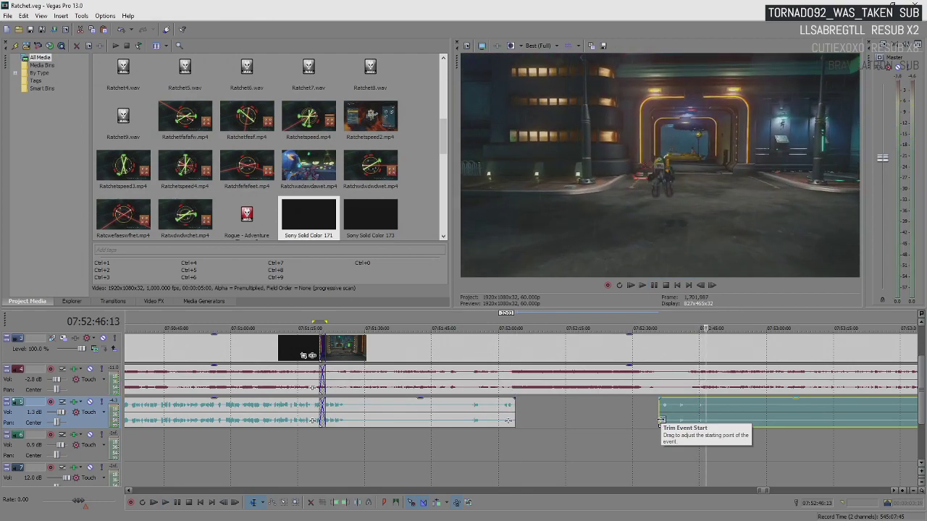
left_click(661, 420)
key("space")
scroll(661, 422, "up", 5)
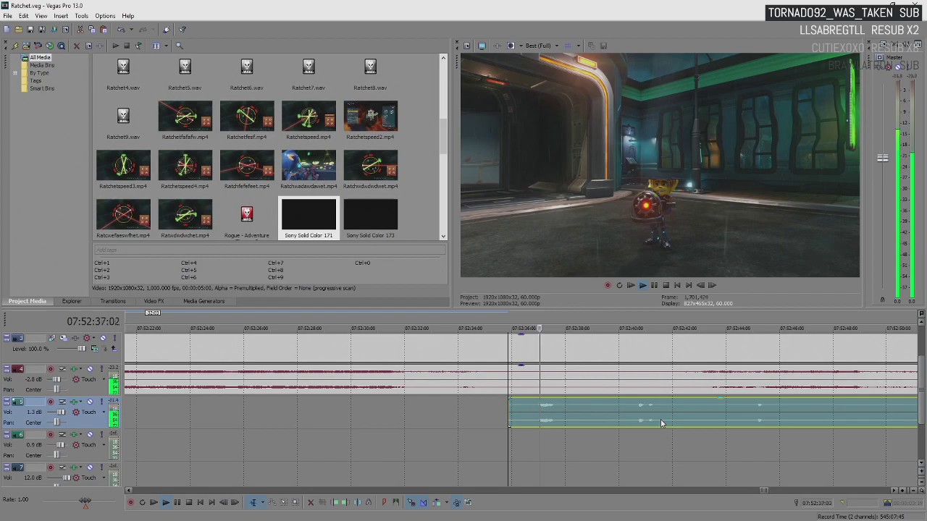
key("Return")
key("s")
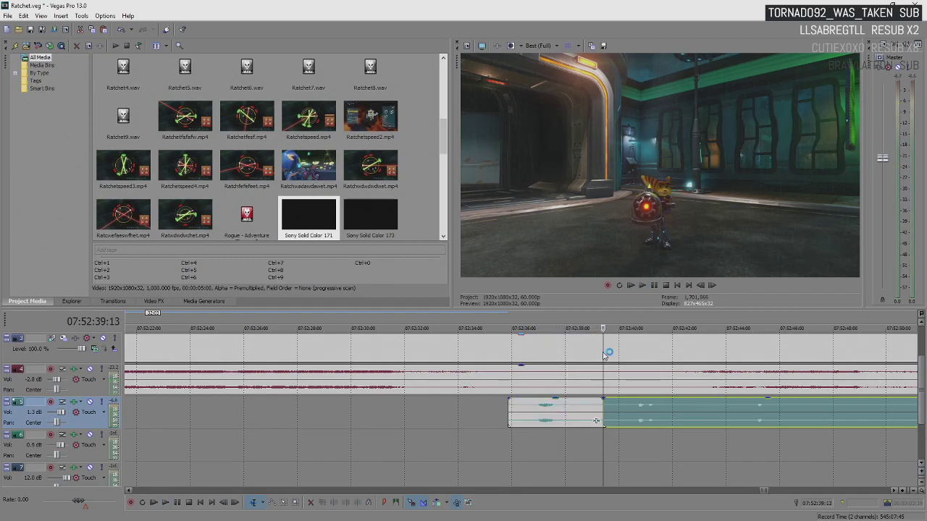
left_click(608, 354)
left_click(605, 354)
key("s")
Step: Trim the start of the video and both audio clips after the cut to about 07:55:31, just before the RYNO level-up
left_click(642, 355)
left_click(665, 412, "shift")
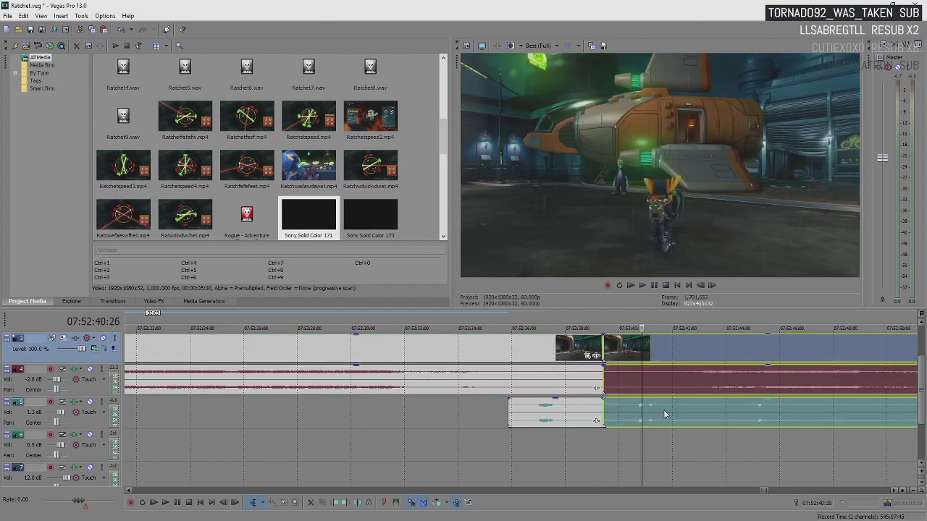
scroll(627, 401, "down", 8)
left_click_drag(515, 340, 703, 363)
left_click(702, 363)
key("space")
scroll(705, 363, "up", 5)
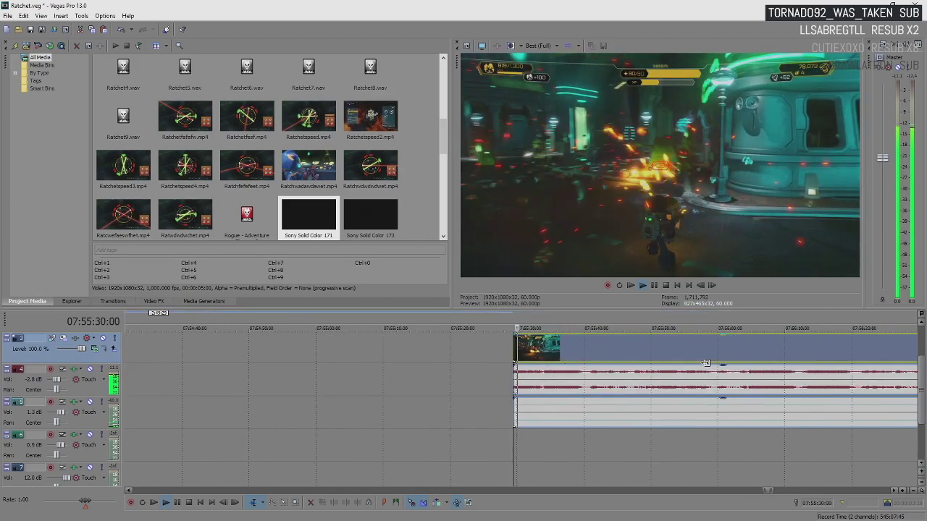
key("Return")
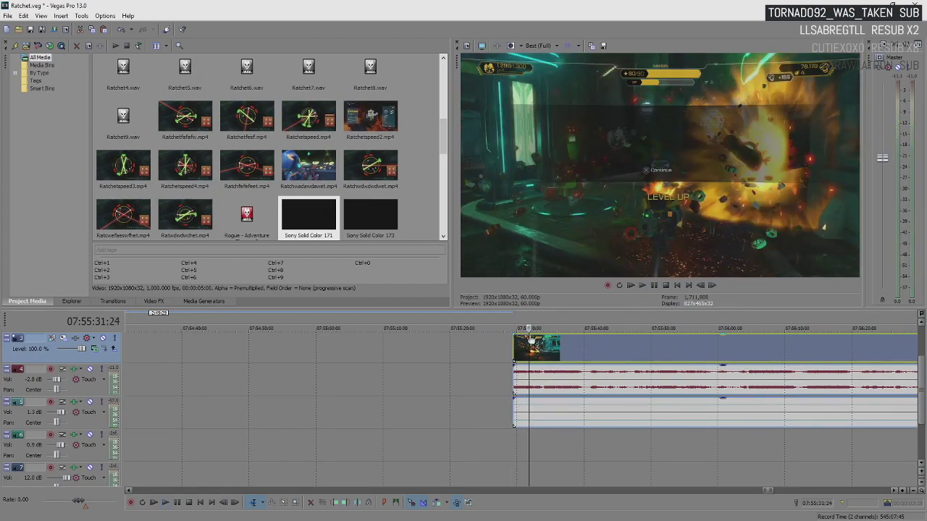
left_click(512, 355)
left_click_drag(514, 357, 526, 357)
key("space")
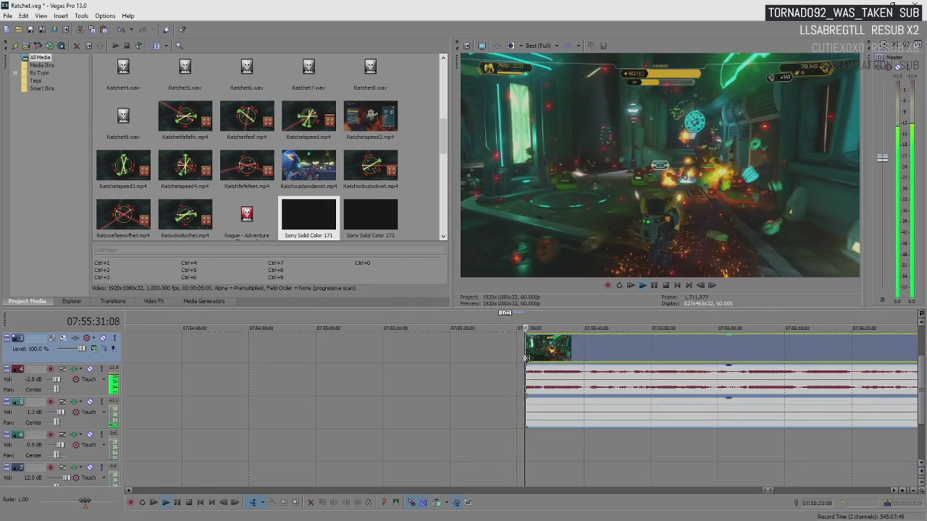
Step: Split the video and both audio tracks at 07:55:33:23, during the RYNO level 2 pop-up
key("Return")
scroll(525, 358, "up", 3)
key("Return")
key("Return")
key("s")
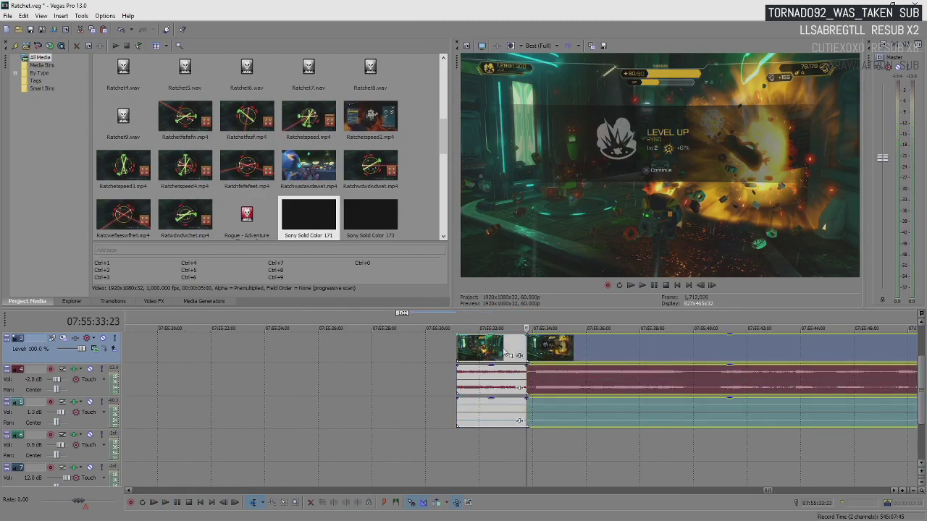
Step: Move the short RYNO level 2 segment on all three tracks back against the clip that ends at about 07:52:39
left_click(473, 344)
left_click(505, 413, "shift")
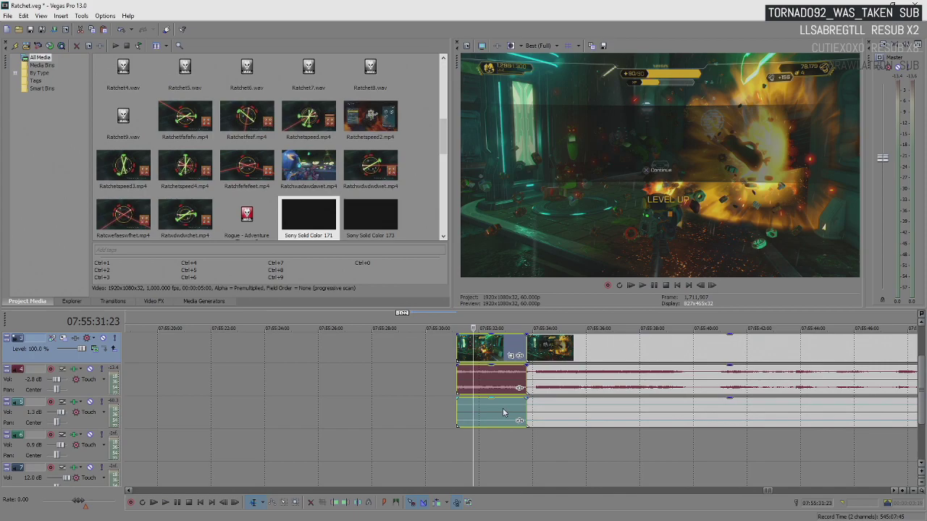
key("Delete")
scroll(447, 390, "down", 4)
left_click_drag(225, 353, 230, 354)
left_click(232, 353)
Step: Trim the start of the remaining footage on all three tracks to about 07:59:59:19
left_click_drag(520, 352, 501, 354)
scroll(586, 370, "down", 4)
scroll(668, 362, "down", 3)
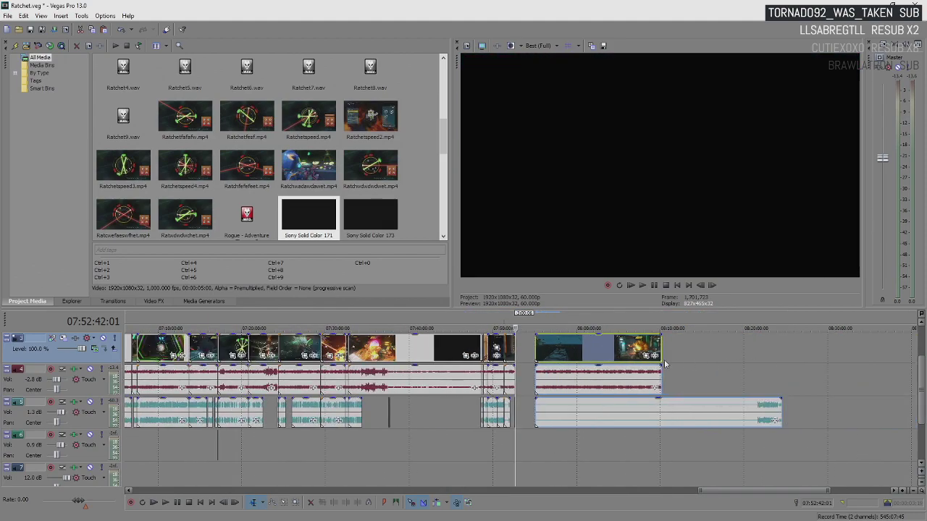
scroll(719, 396, "up", 4)
left_click(598, 344)
left_click_drag(598, 345, 759, 354)
left_click(759, 354)
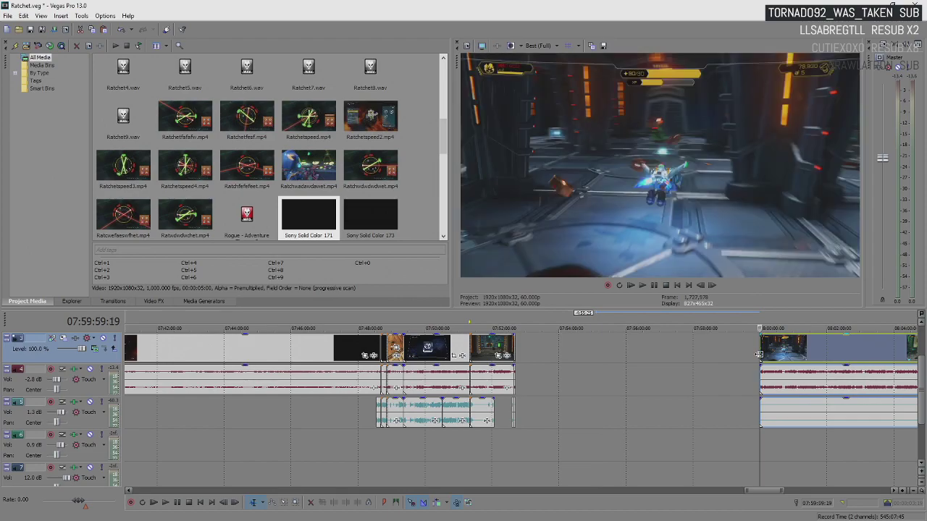
Step: Play the new start and trim the remaining footage to about 08:00:01, just before the RYNO level 3 pop-up
scroll(759, 354, "up", 4)
key("space")
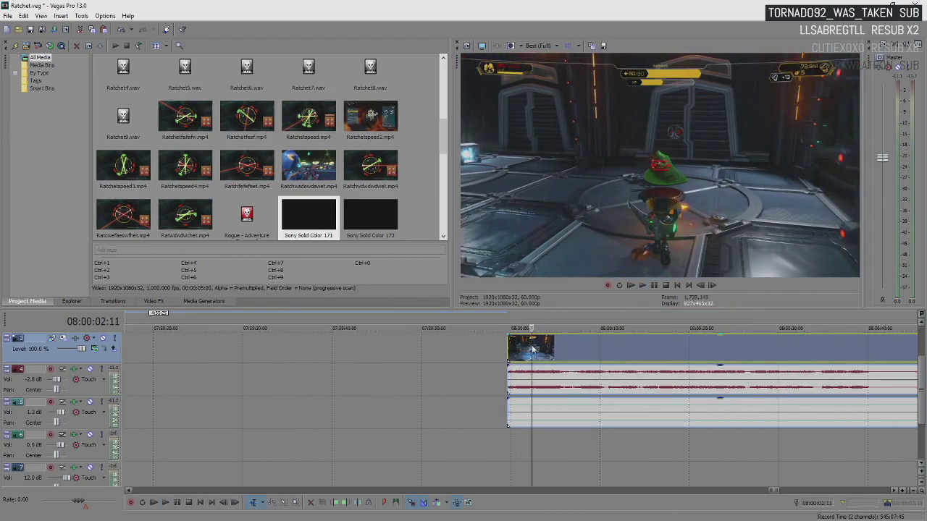
left_click(522, 350)
key("space")
key("Return")
left_click(518, 351)
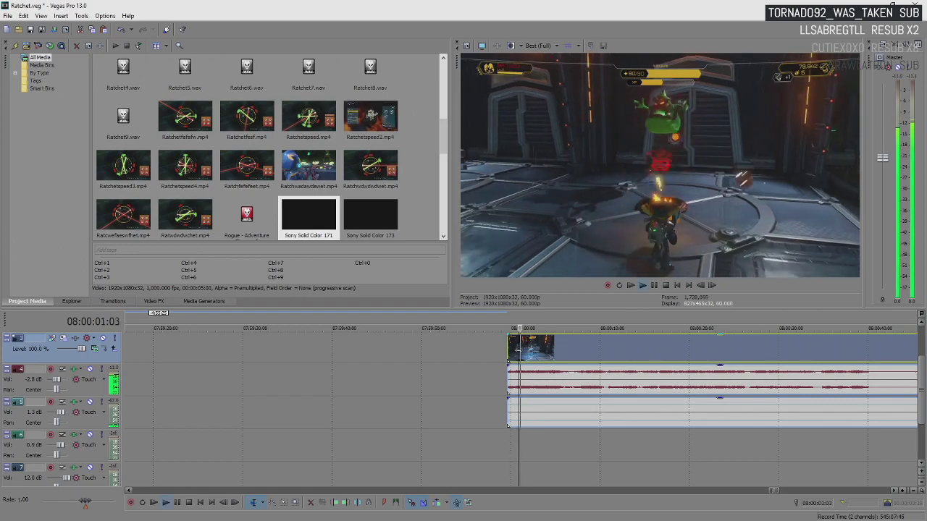
left_click_drag(507, 350, 520, 359)
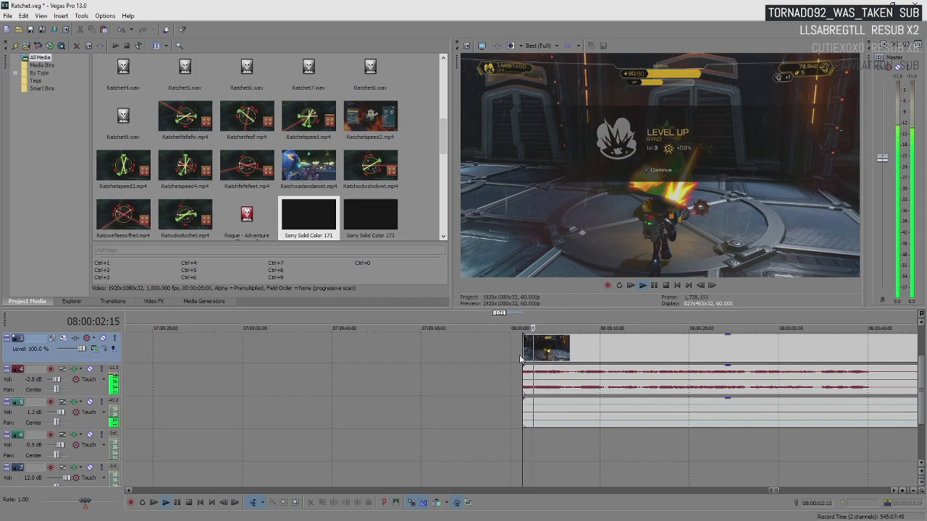
Step: Split all three tracks at 08:00:03:05 and move the short RYNO level 3 segment to the end of the edited sequence
key("Return")
key("s")
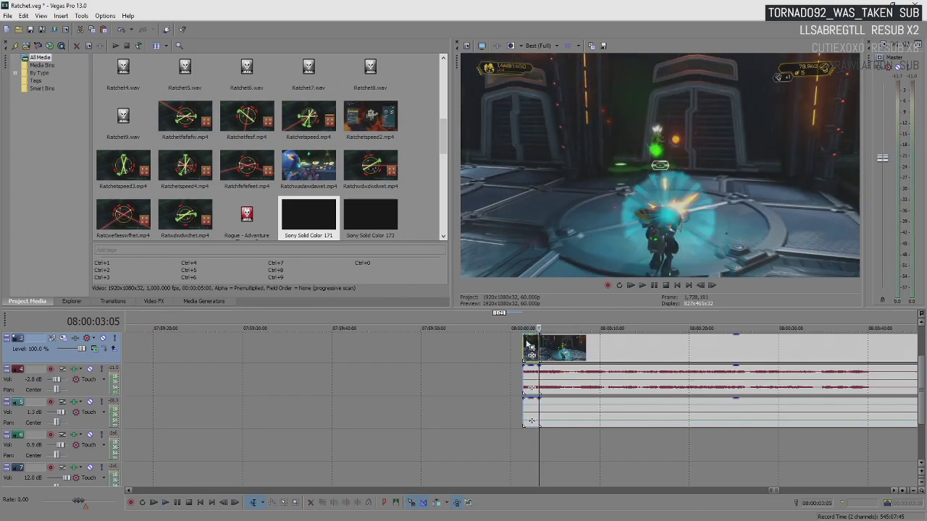
key("space")
scroll(331, 359, "down", 5)
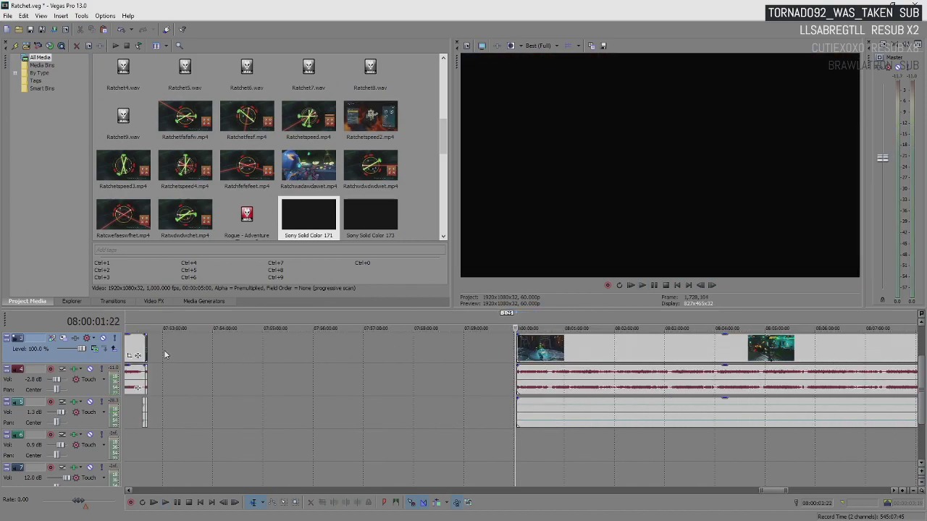
Step: Trim the start of the remaining footage on all three tracks to about 08:06:18 and play it from there
left_click_drag(519, 352, 802, 368)
scroll(802, 367, "down", 1)
scroll(791, 374, "down", 3)
scroll(642, 354, "up", 4)
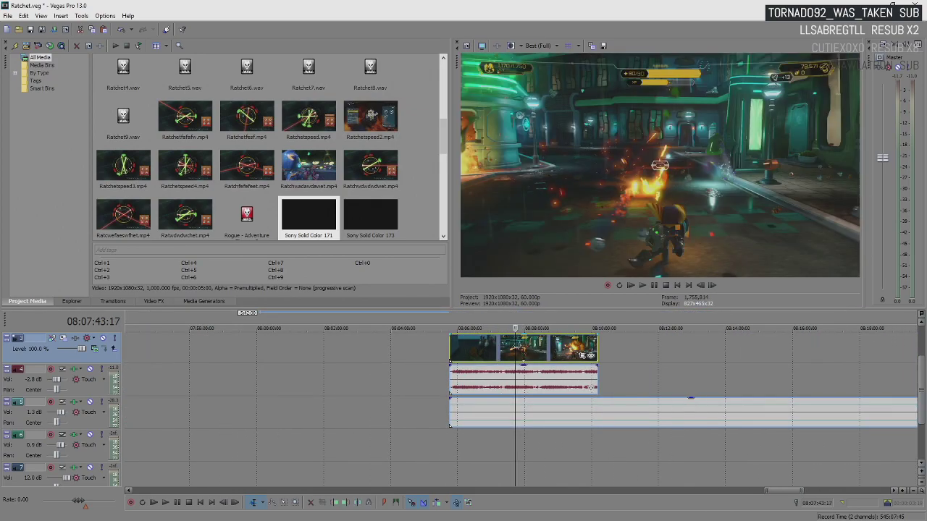
left_click_drag(447, 351, 468, 358)
left_click(467, 358)
key("space")
scroll(582, 359, "up", 4)
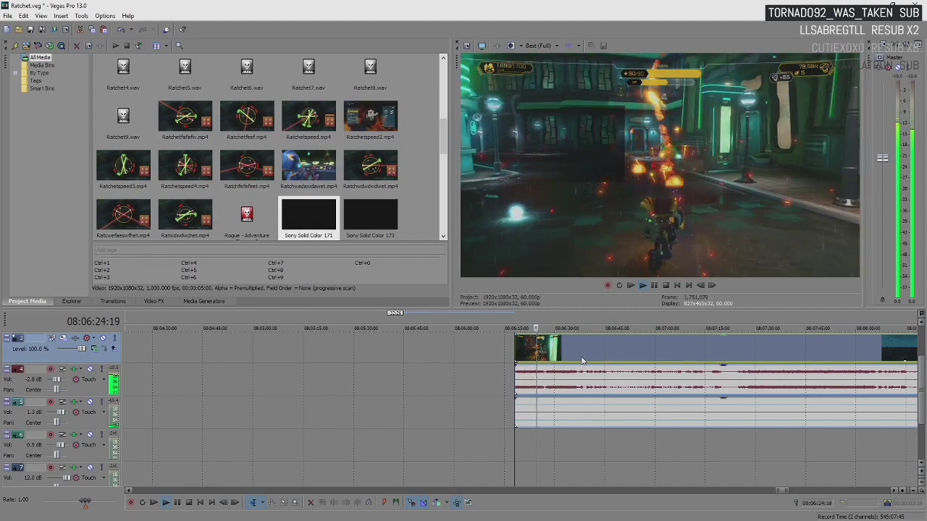
Step: Trim the footage start to about 08:06:24:28 and split all three tracks at 08:06:25:27, during the RYNO level 4 pop-up
key("Return")
scroll(580, 359, "up", 3)
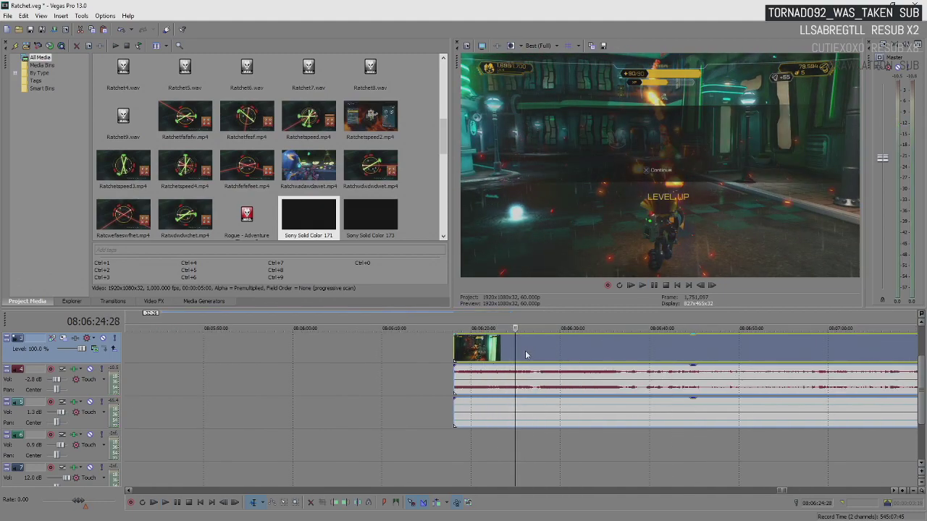
left_click_drag(453, 352, 511, 360)
key("space")
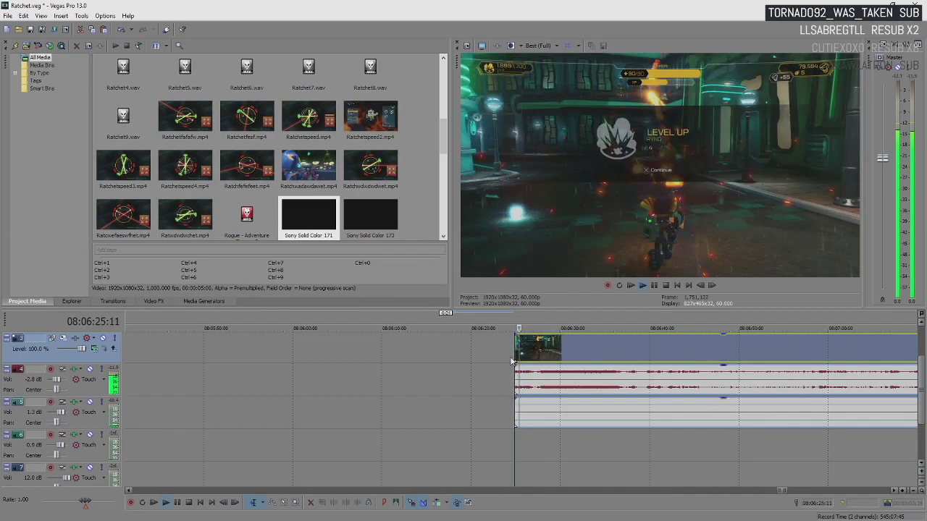
key("space")
key("s")
scroll(511, 361, "up", 3)
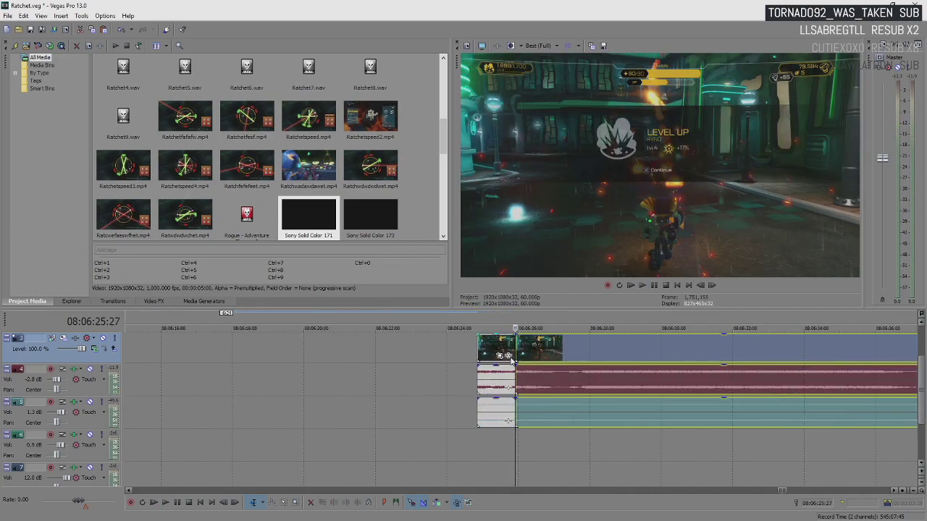
Step: Move the short RYNO level 4 segment back to the end of the edited sequence, right after the level 3 segment
left_click(496, 351)
key("Delete")
scroll(315, 352, "down", 10)
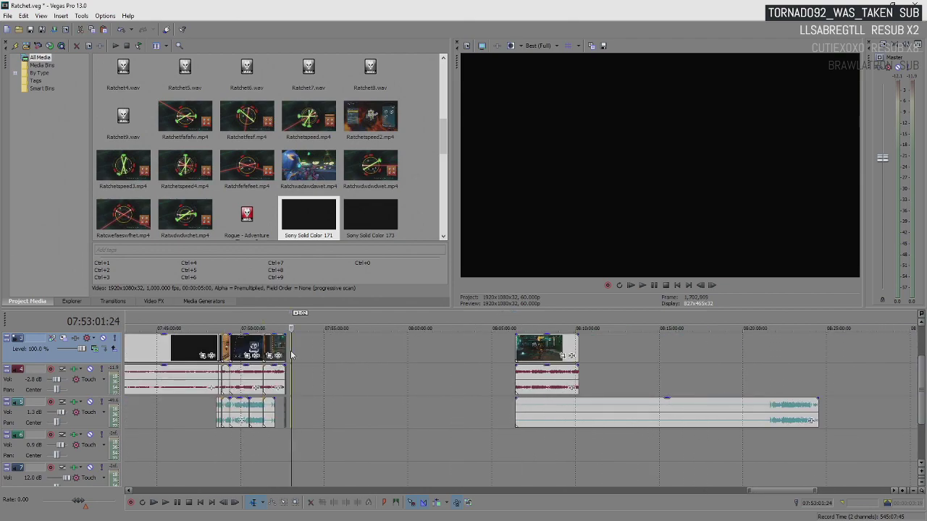
left_click(290, 353)
scroll(458, 369, "up", 8)
left_click_drag(522, 347, 223, 355)
scroll(452, 372, "down", 6)
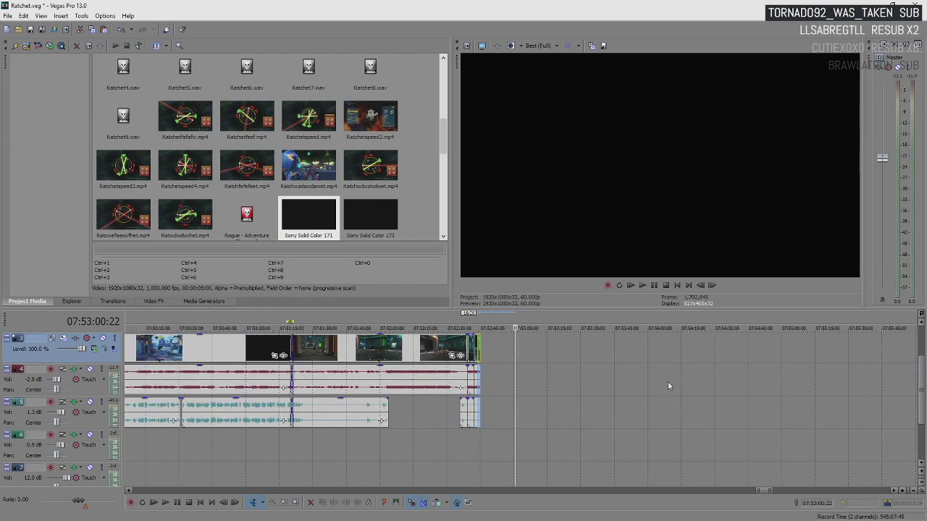
Step: Trim the start of the remaining footage on all three tracks to about 08:07:20
left_click(746, 354)
scroll(503, 354, "up", 4)
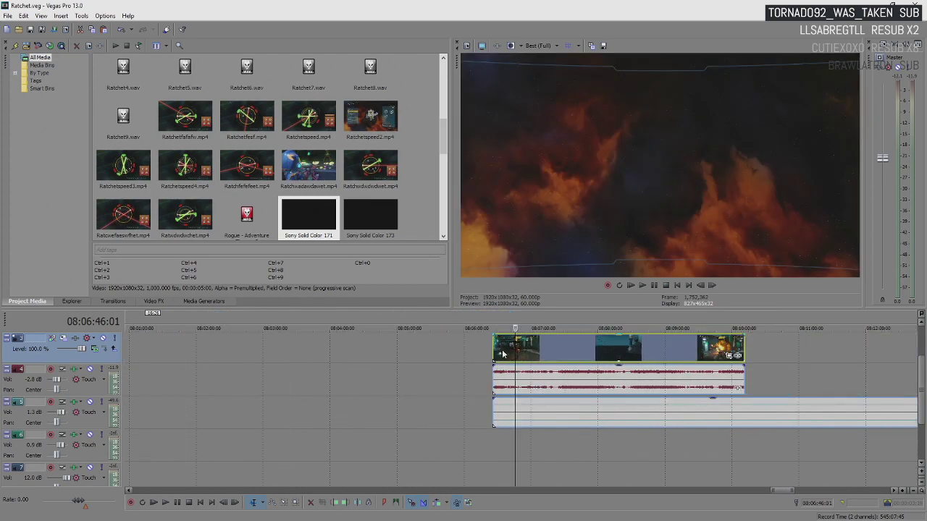
left_click_drag(492, 347, 554, 347)
scroll(670, 377, "down", 8)
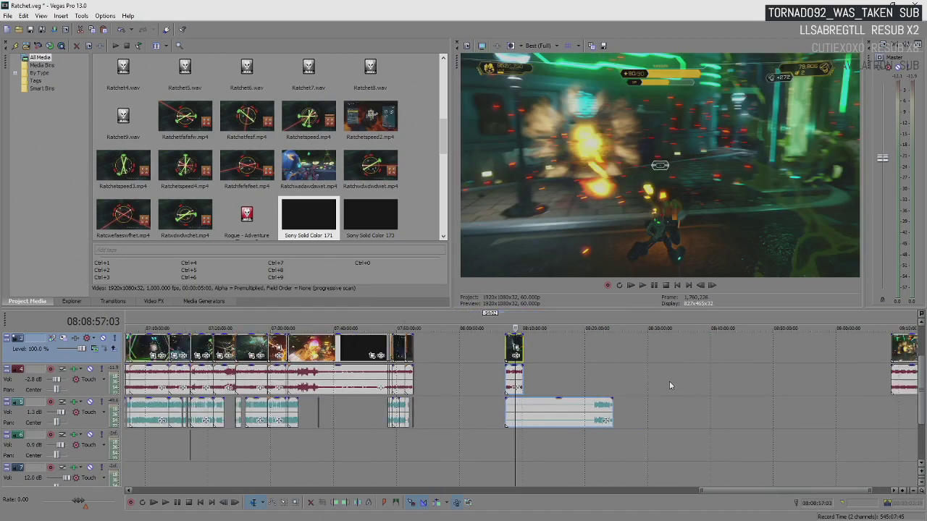
Step: Move the later gameplay video and its game audio back over the commentary so they end at about 08:24:30
left_click(856, 360)
left_click_drag(858, 353, 611, 358)
left_click(649, 350)
scroll(654, 358, "up", 5)
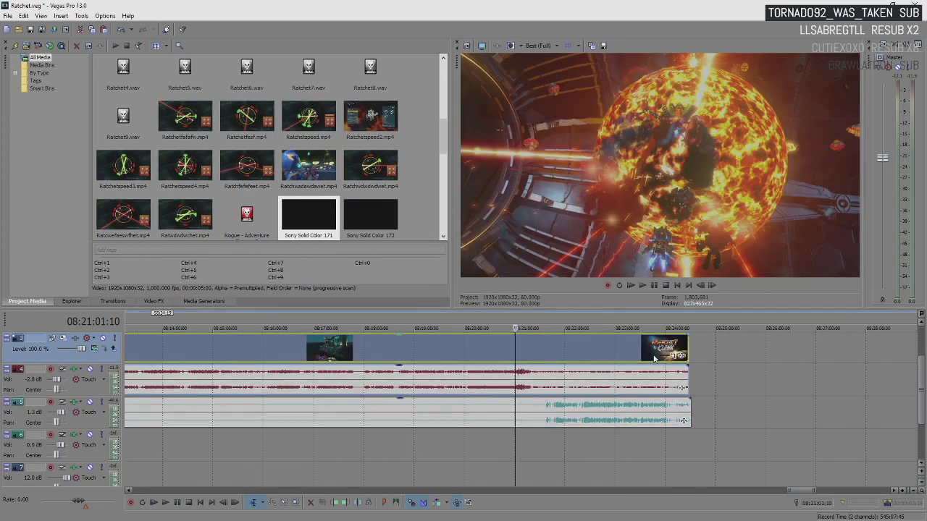
left_click(672, 352)
scroll(686, 353, "up", 6)
left_click_drag(618, 388, 744, 391)
left_click(601, 389)
scroll(601, 389, "up", 4)
left_click_drag(585, 392, 499, 387)
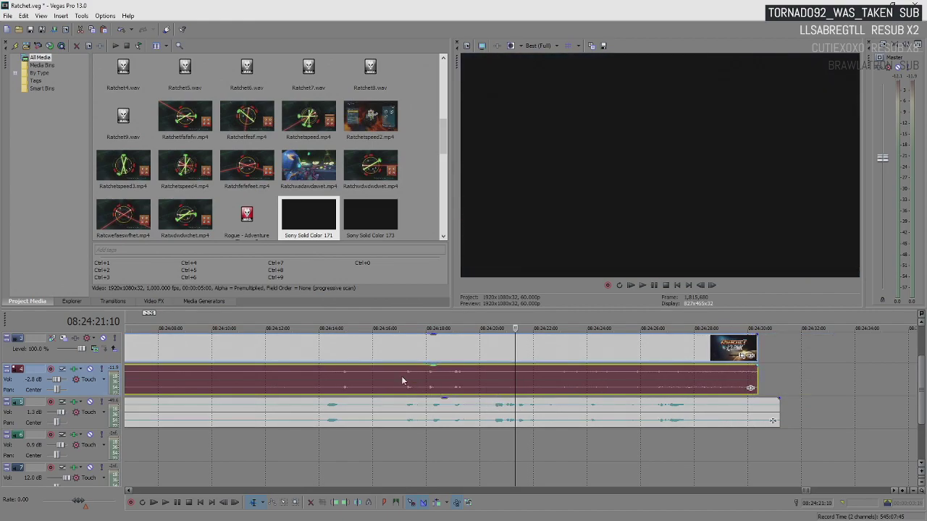
Step: Shift the video and game audio about 2.7 seconds earlier against the commentary and play the title-menu part to check the sync
key("space")
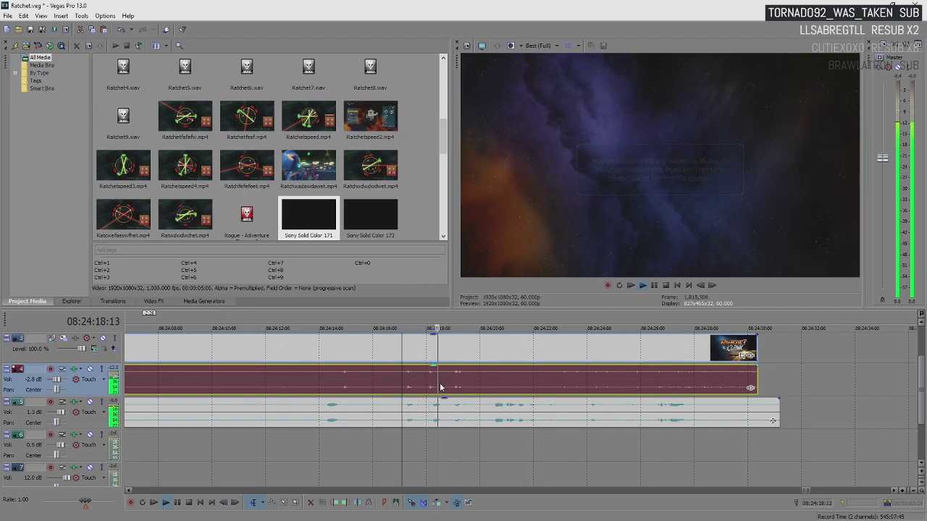
scroll(445, 387, "down", 4)
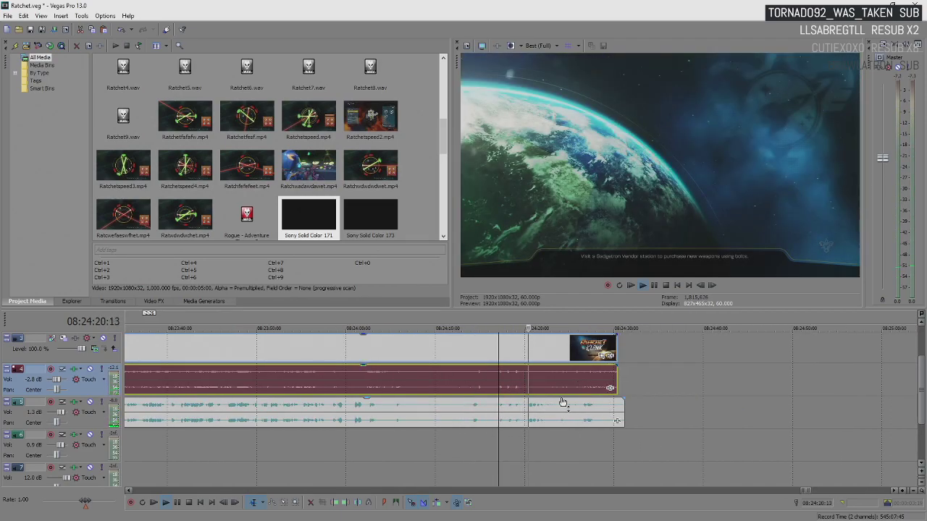
key("Return")
left_click_drag(525, 389, 501, 396)
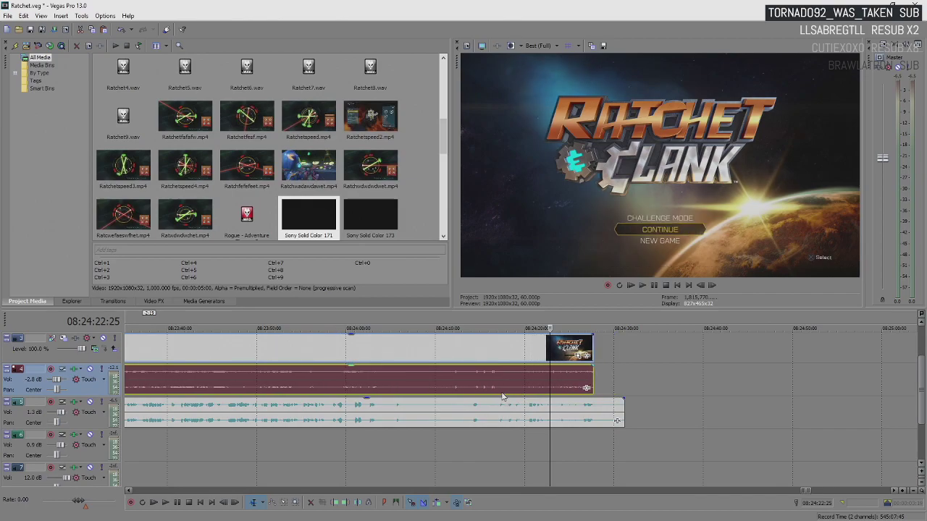
left_click(524, 387)
key("space")
scroll(524, 387, "up", 5)
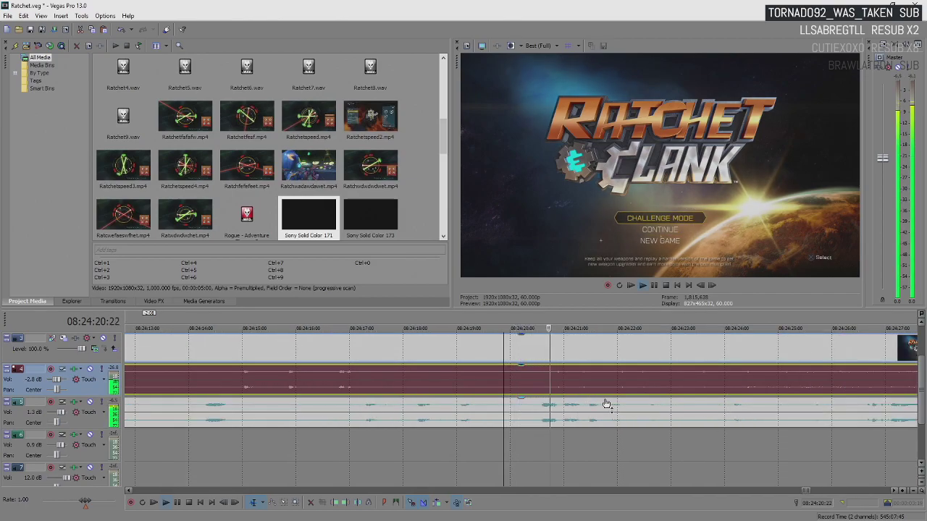
key("Return")
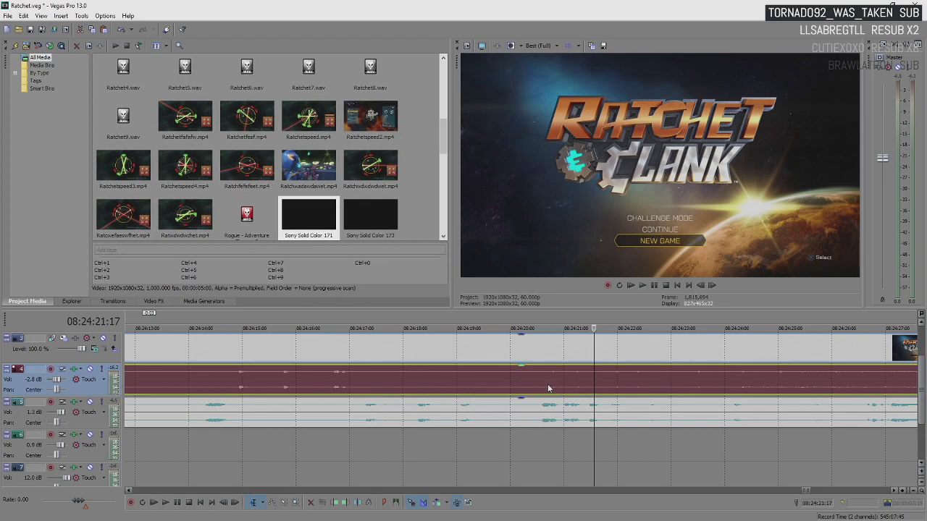
Step: Nudge the video and game audio about 0.8 seconds later in total, replaying the title menu to match the commentary
left_click(502, 376)
key("space")
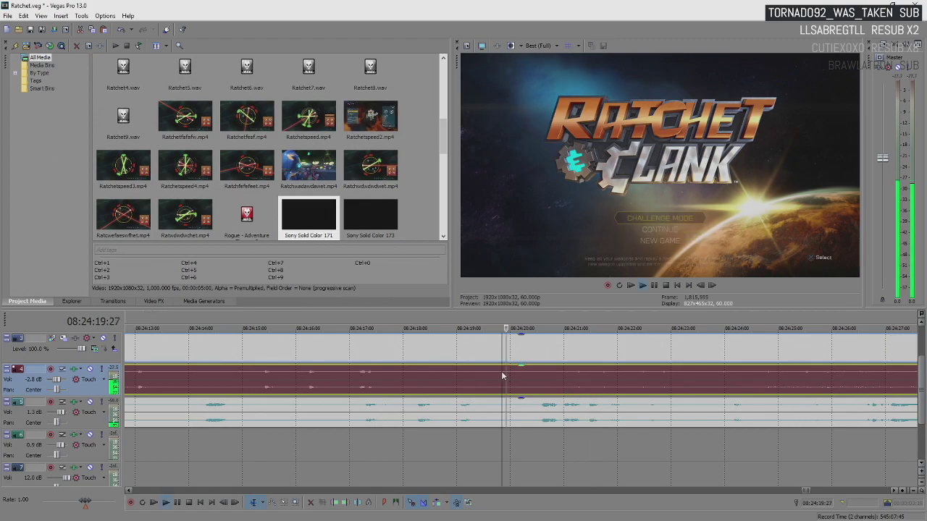
key("Return")
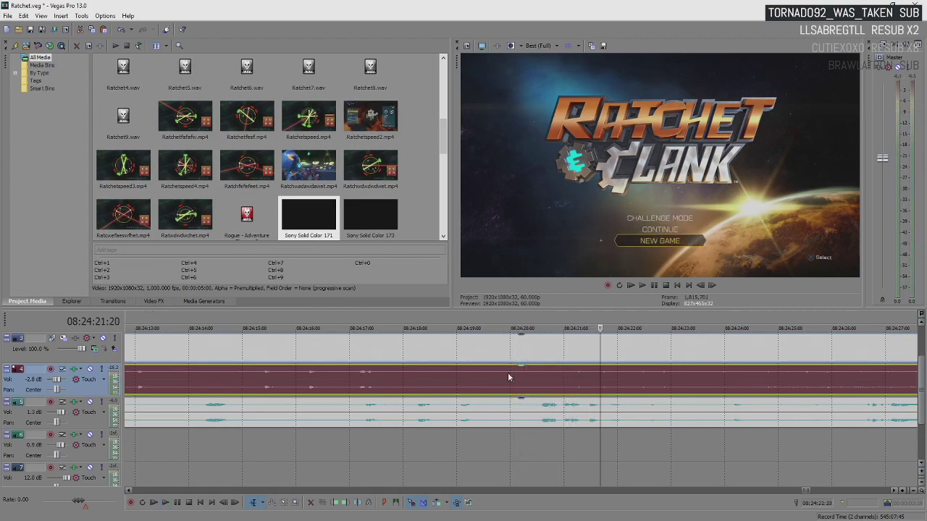
left_click(531, 377)
key("space")
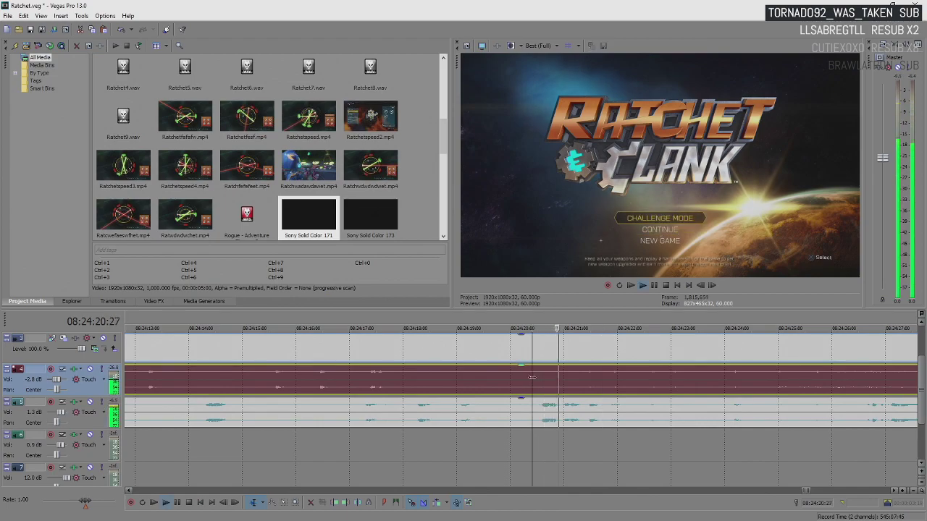
key("Return")
left_click(518, 381)
key("space")
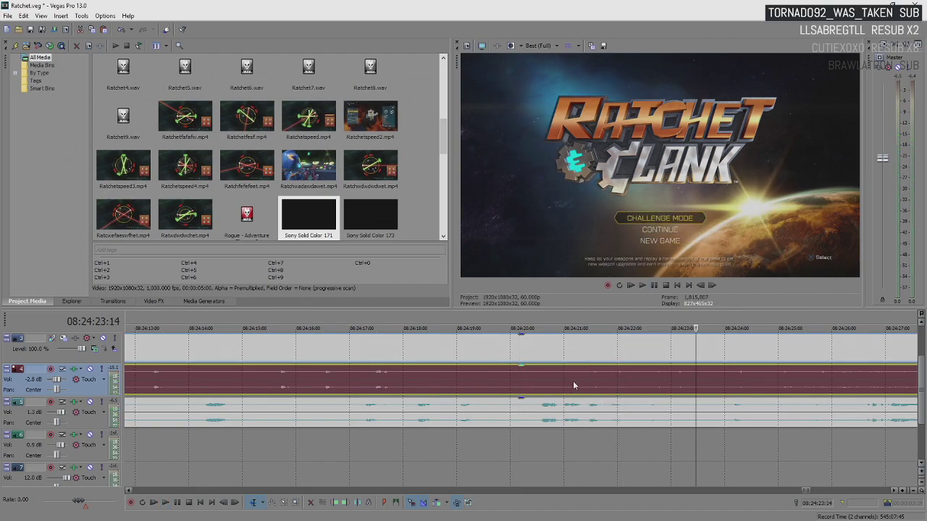
Step: Split all three tracks at 08:11:19:04 and delete the footage and commentary before the split
scroll(518, 382, "down", 10)
scroll(428, 395, "down", 5)
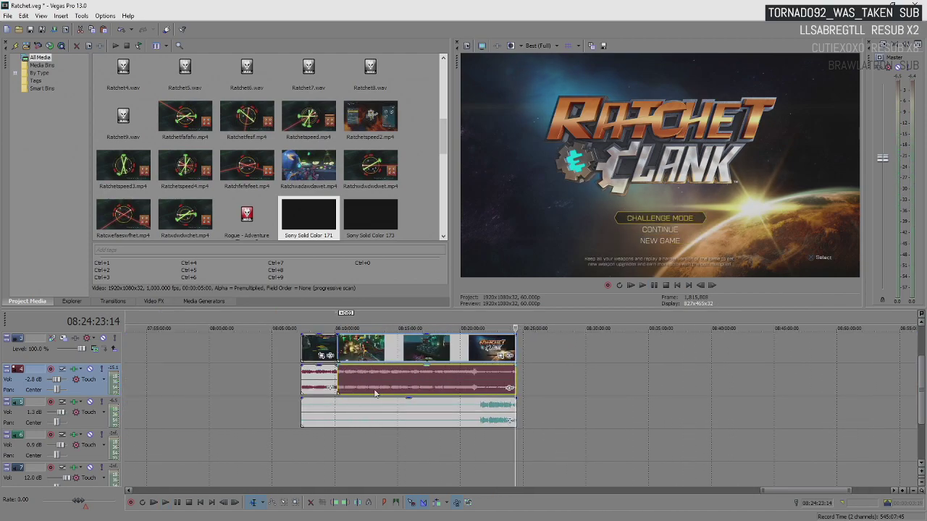
left_click(352, 360)
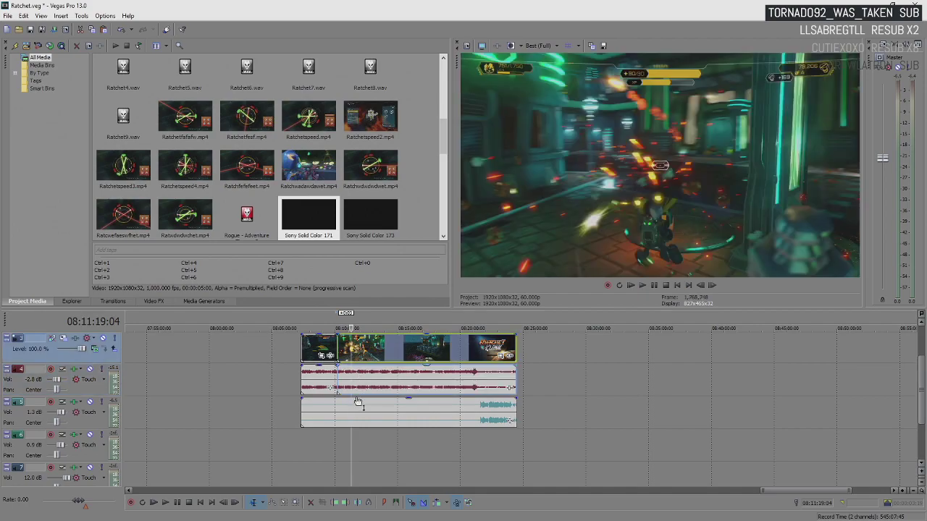
key("s")
left_click(355, 416)
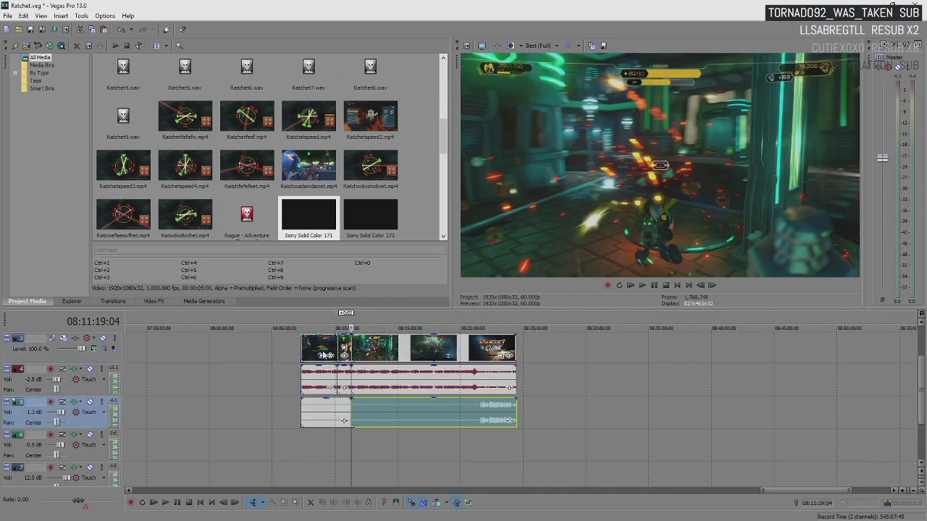
left_click(323, 411)
key("Delete")
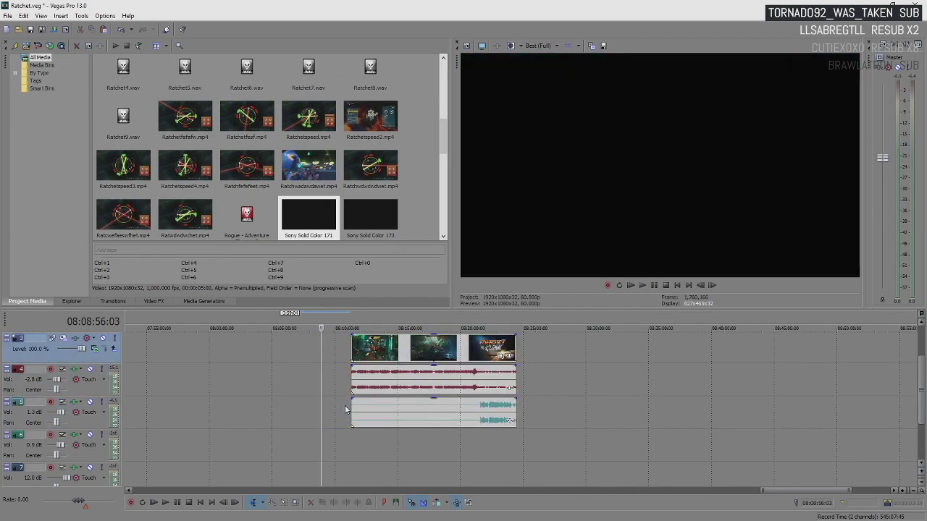
Step: Trim the silent start of the commentary up to where the speech begins
left_click(374, 414)
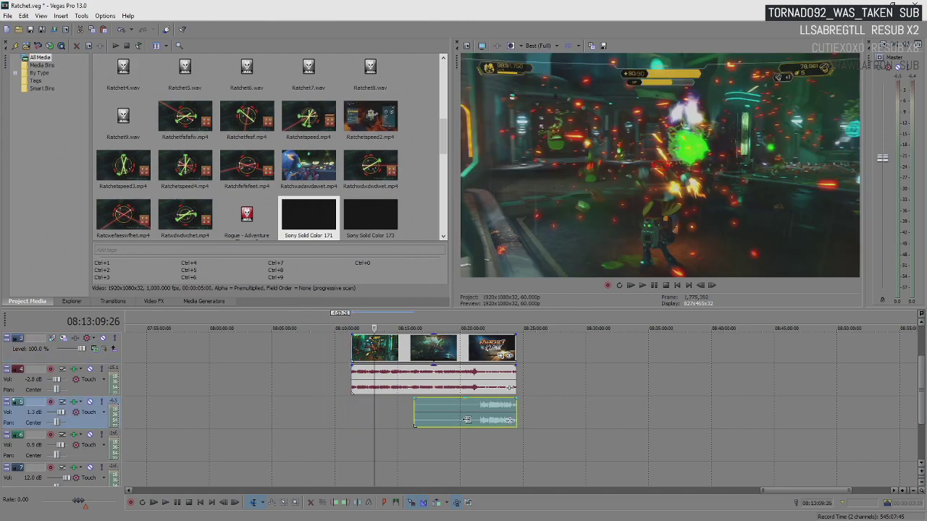
left_click(454, 358)
left_click(497, 412, "shift")
Step: Move the remaining footage and commentary toward the edited sequence and trim the video and game audio start to about 07:57:52
scroll(500, 371, "down", 2)
left_click_drag(607, 353, 694, 359)
left_click(534, 348)
scroll(537, 347, "up", 8)
scroll(518, 367, "down", 3)
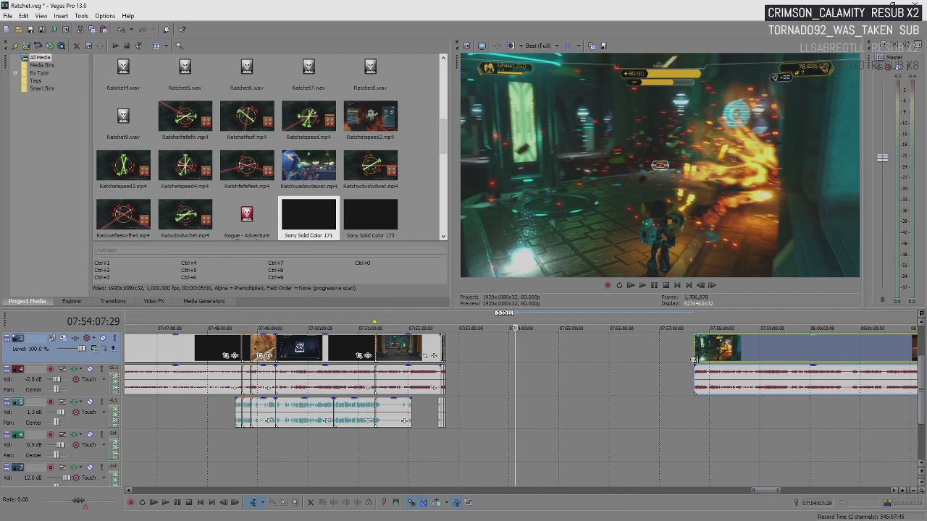
left_click_drag(693, 358, 696, 360)
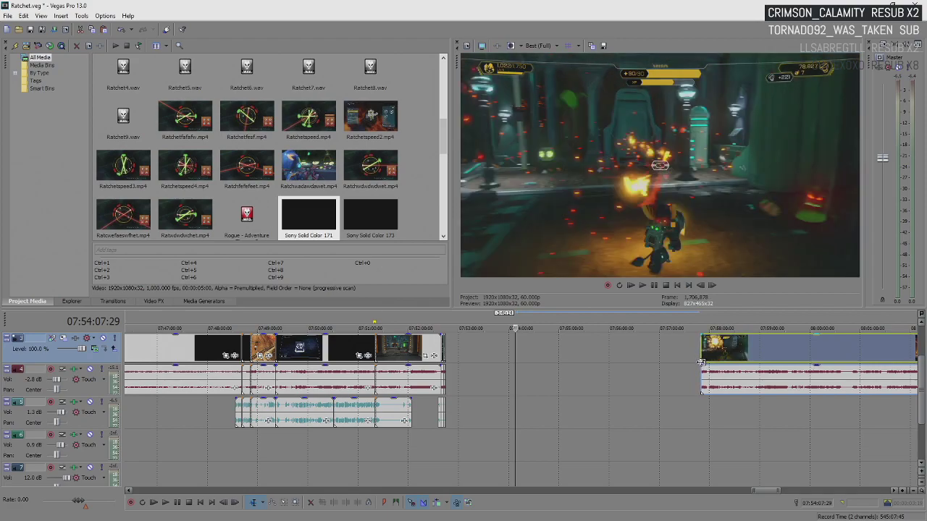
left_click(700, 362)
key("space")
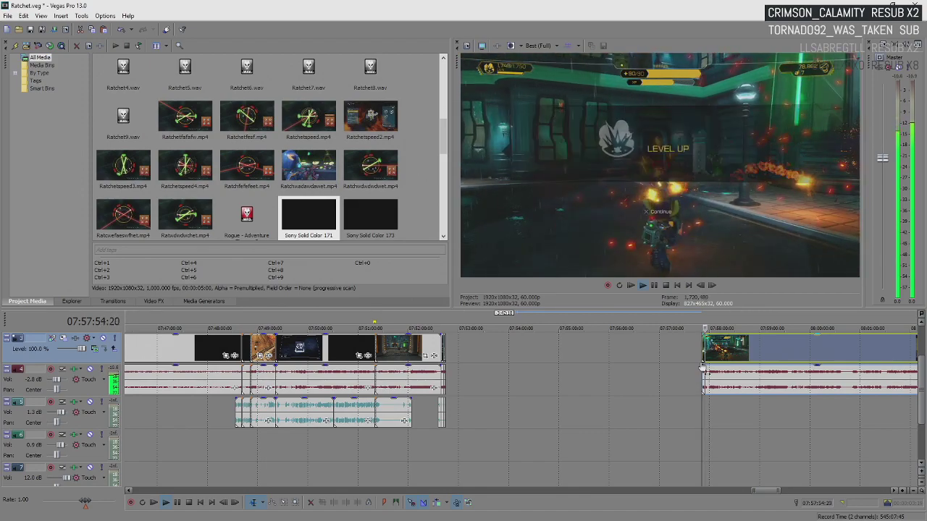
key("Return")
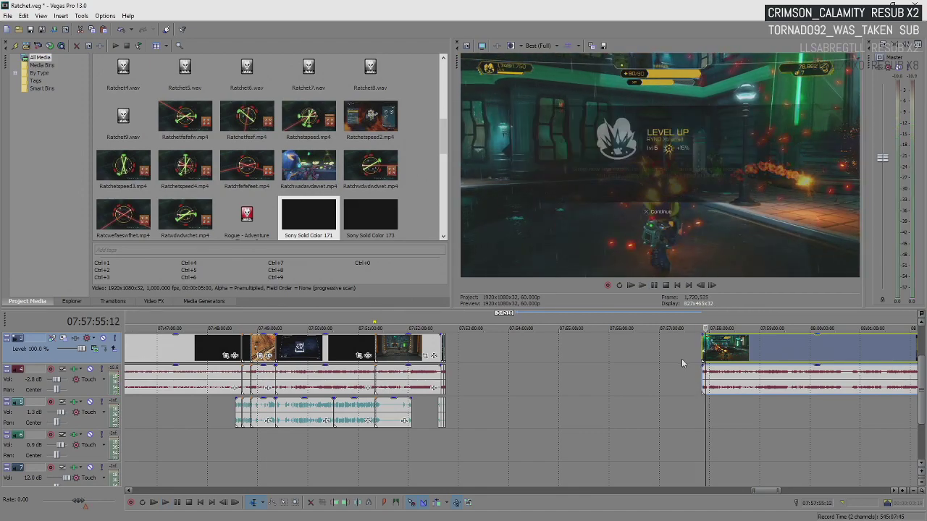
Step: Fine-trim the video and game audio start to about 07:57:54, just as the RYNO level 5 pop-up appears, and play it
scroll(682, 362, "up", 5)
left_click_drag(498, 356, 510, 358)
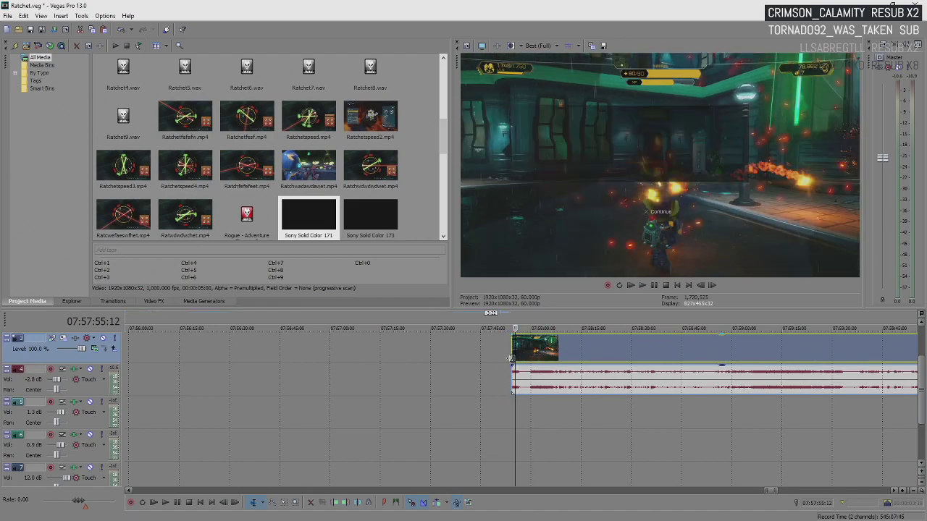
left_click(509, 358)
key("space")
key("Return")
Step: Move the RYNO level 5 footage and its commentary back to about 07:52:45, right after the level 4 segment
scroll(510, 359, "down", 2)
scroll(665, 387, "down", 6)
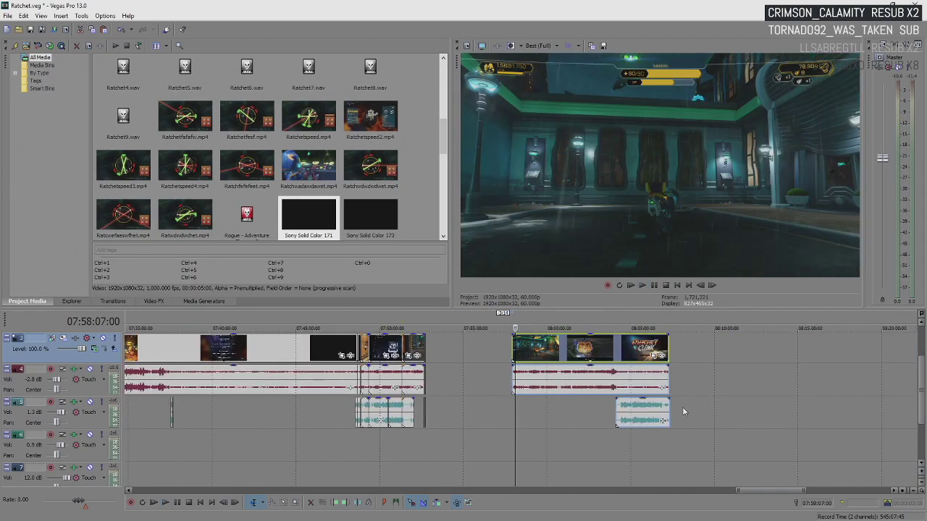
left_click_drag(541, 352, 467, 352)
scroll(478, 354, "up", 5)
left_click(447, 352)
scroll(447, 353, "up", 6)
left_click_drag(564, 359, 434, 359)
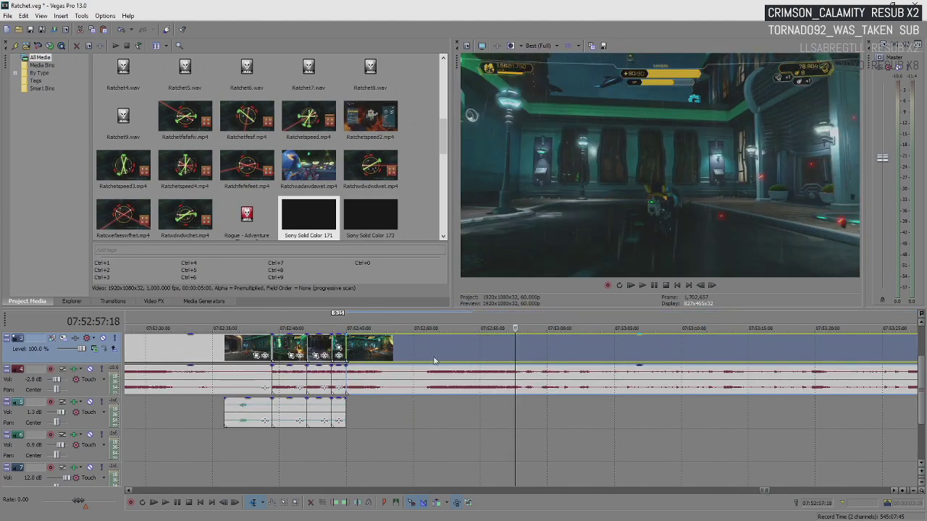
Step: Play the RYNO level 5 pop-up and split the video and game audio at 07:52:47:16
left_click(350, 348)
key("space")
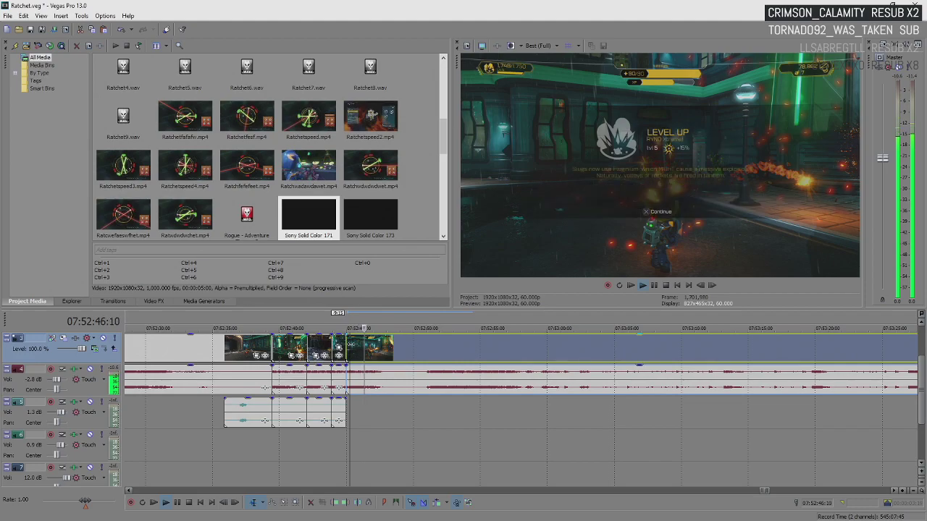
key("Return")
key("s")
scroll(534, 371, "down", 4)
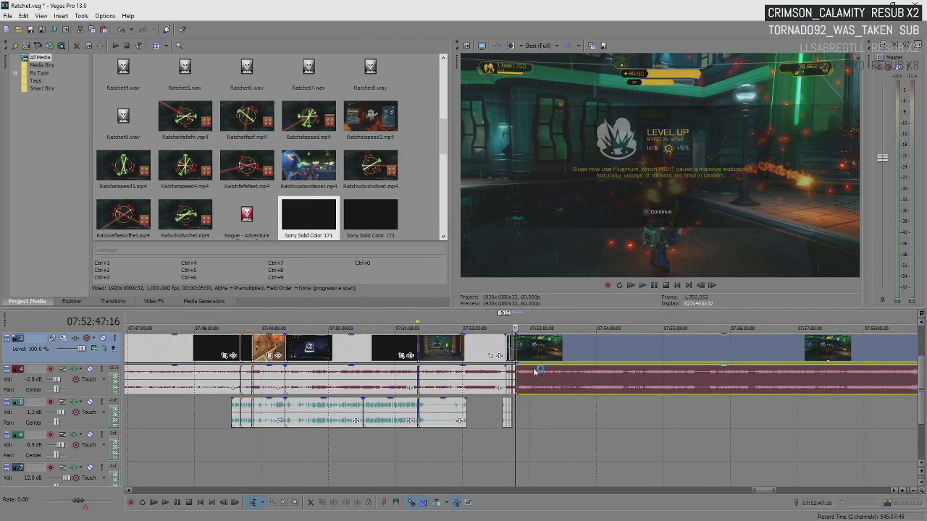
Step: Trim the start of the remaining video and game audio to about 07:53:13, on the weapon Upgrades screen
left_click_drag(516, 348, 750, 356)
scroll(727, 359, "down", 6)
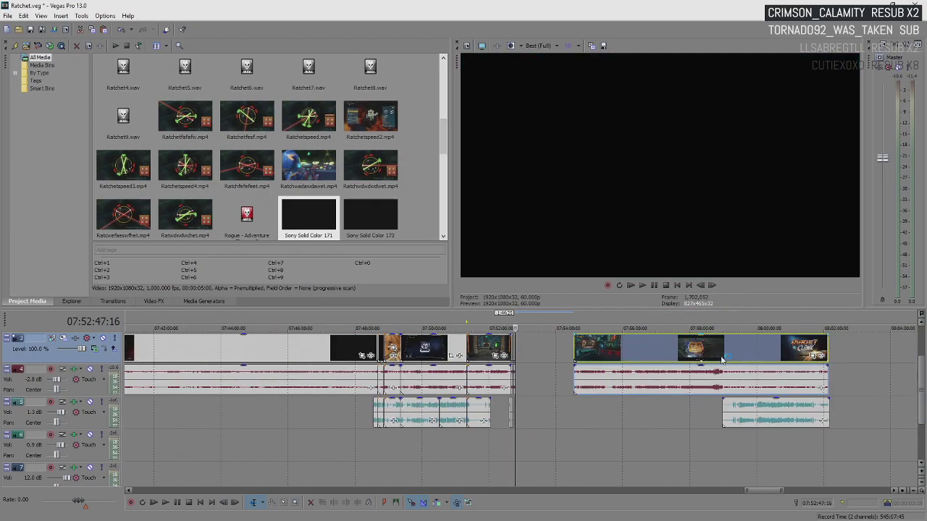
left_click(695, 352)
scroll(695, 352, "up", 3)
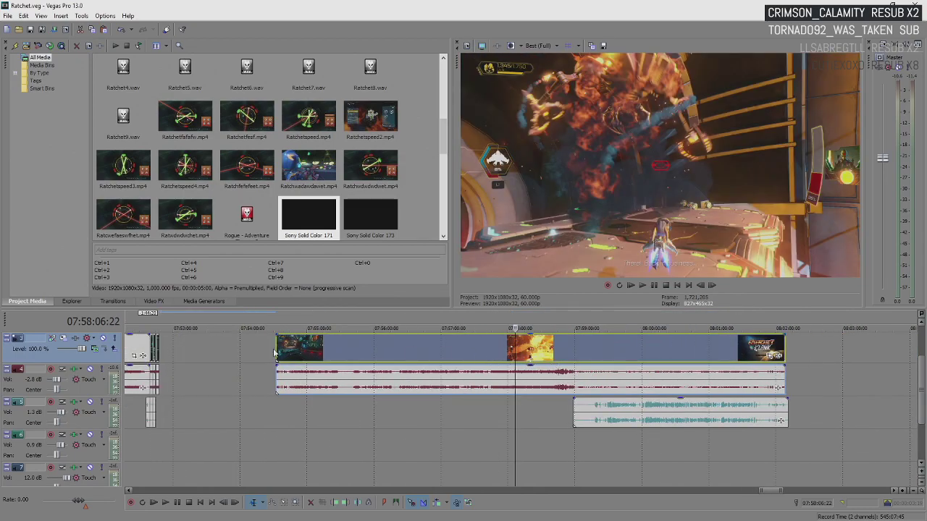
left_click_drag(276, 350, 188, 357)
key("space")
scroll(406, 363, "up", 3)
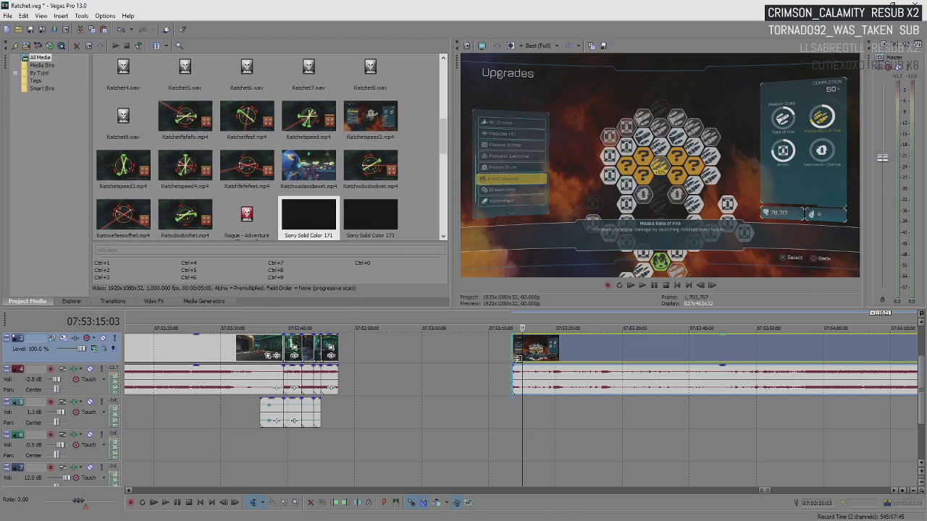
Step: Trim the footage start to about 07:53:19:13 and split it at 07:53:21:07, on the mystery upgrade pop-up
left_click_drag(515, 358, 524, 364)
key("space")
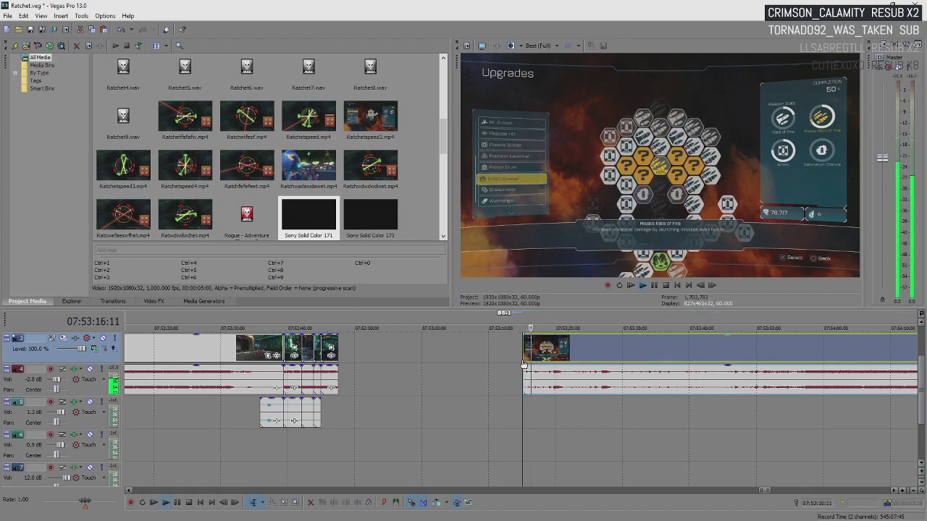
key("Return")
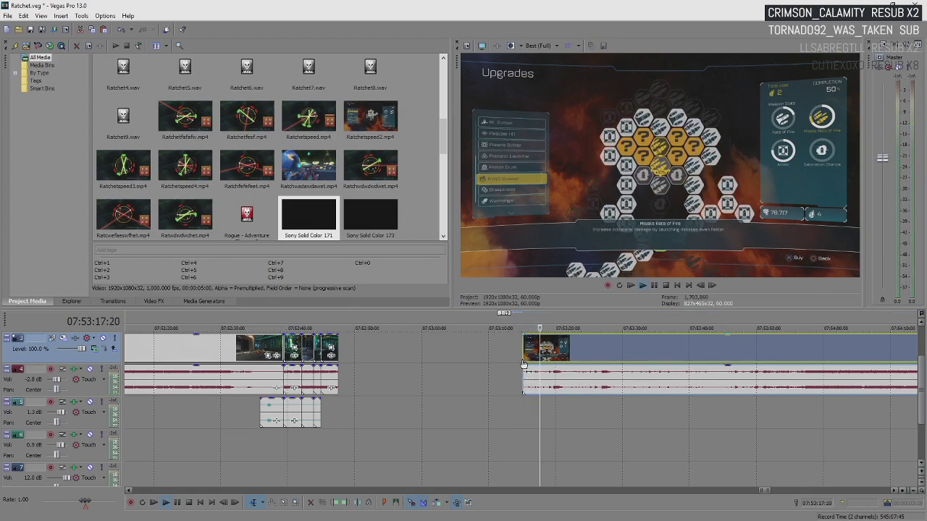
key("Return")
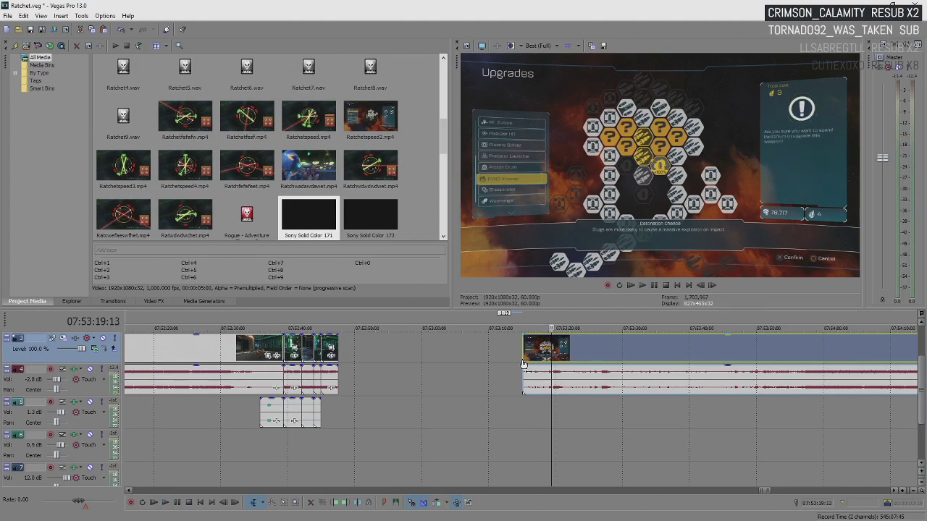
left_click_drag(525, 352, 551, 360)
key("space")
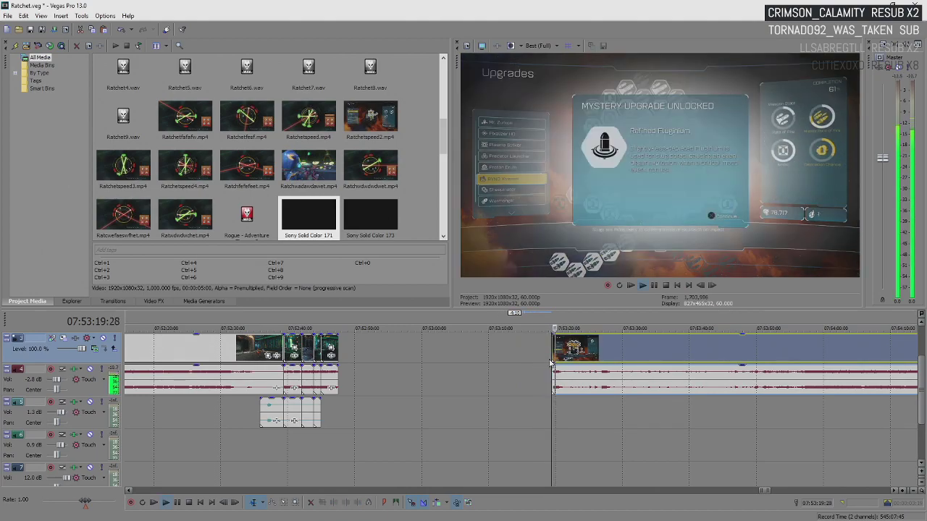
key("Return")
key("s")
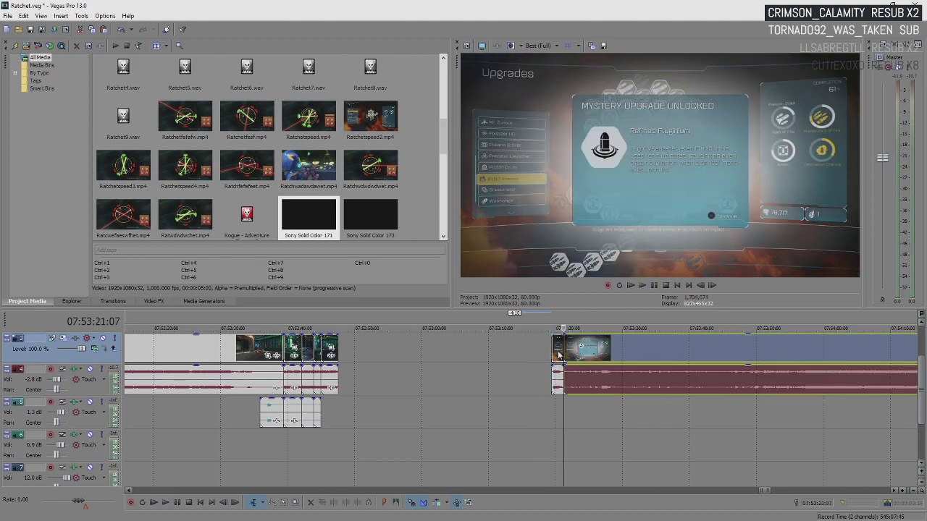
Step: Move the short mystery upgrade segment to the end of the edited sequence and trim the remaining footage start to about 07:53:26
left_click_drag(556, 356, 404, 359)
left_click_drag(564, 349, 598, 359)
left_click(596, 360)
key("space")
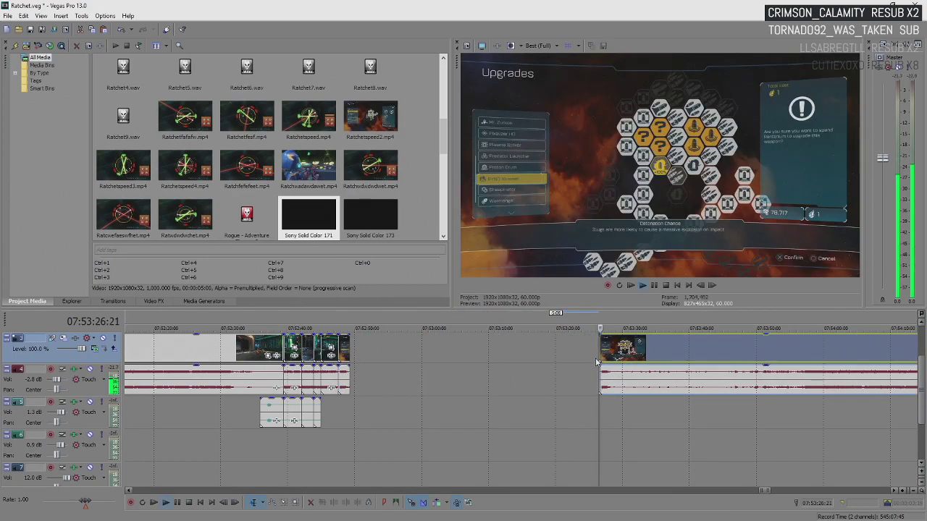
Step: Split off the short Detonation Chance upgrade segment and move it to the end of the edited sequence
key("Return")
key("s")
left_click_drag(604, 350, 355, 356)
Step: Trim the start of the remaining video and game audio to about 07:57:42:08, at the RYNO Xtreme weapon wheel
scroll(651, 370, "down", 1)
scroll(650, 373, "down", 2)
left_click_drag(517, 356, 711, 356)
scroll(712, 356, "down", 3)
left_click_drag(592, 346, 657, 362)
left_click(657, 365)
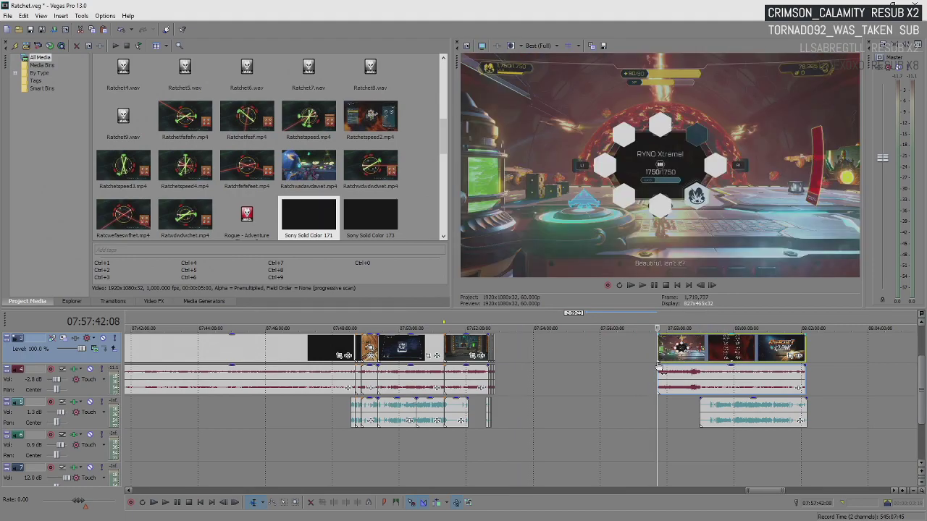
Step: Trim the start of the remaining video and game audio to 07:57:45:18, just after the weapon wheel closes
key("space")
scroll(657, 366, "up", 3)
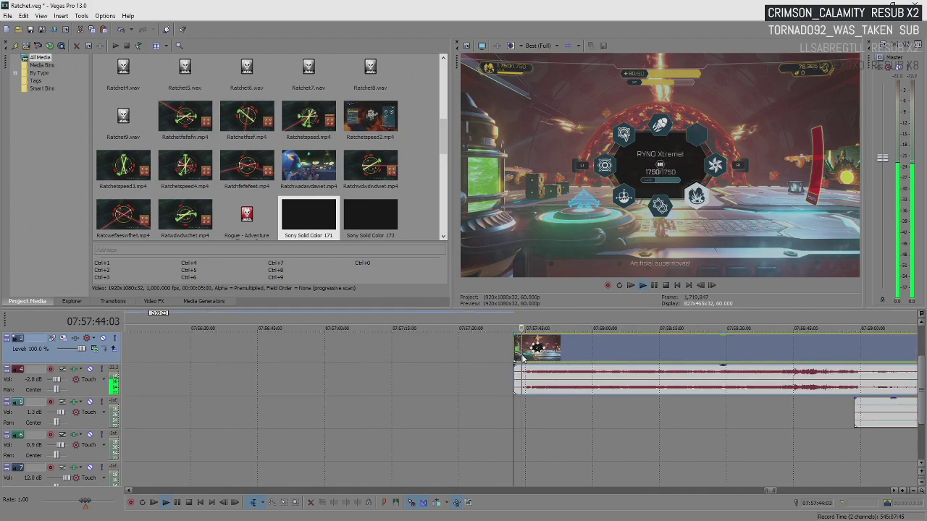
key("Return")
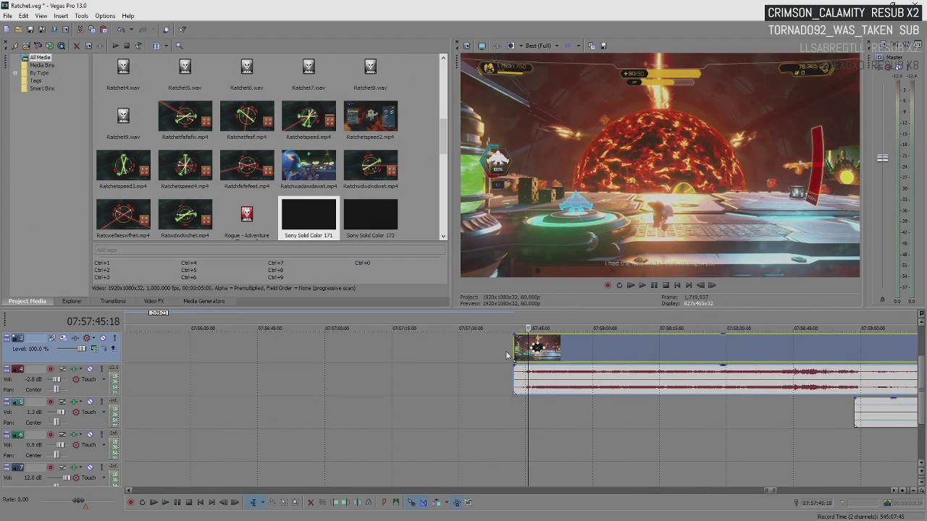
left_click_drag(513, 352, 528, 352)
Step: Split the remaining video and game audio at 07:58:42:04, where the boss fight cuts to black
left_click(569, 354)
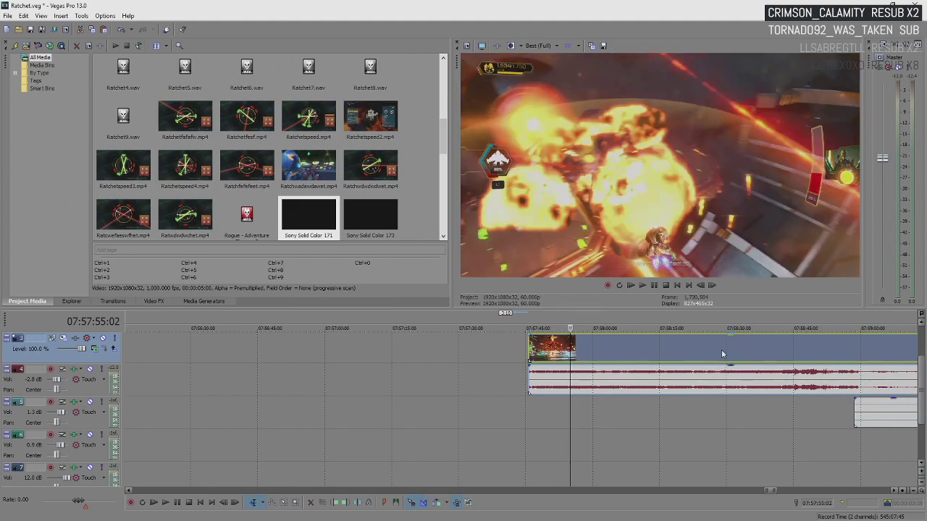
left_click(723, 354)
left_click(811, 356)
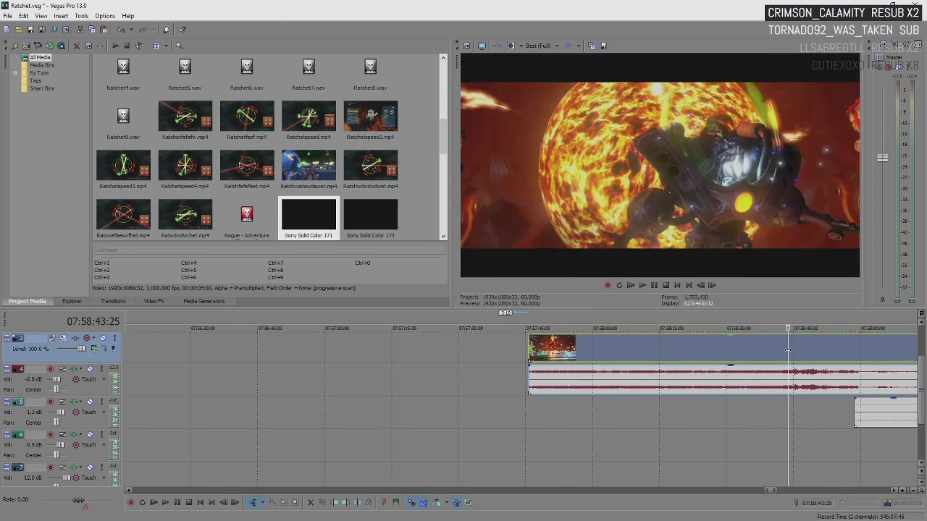
left_click(770, 348)
key("space")
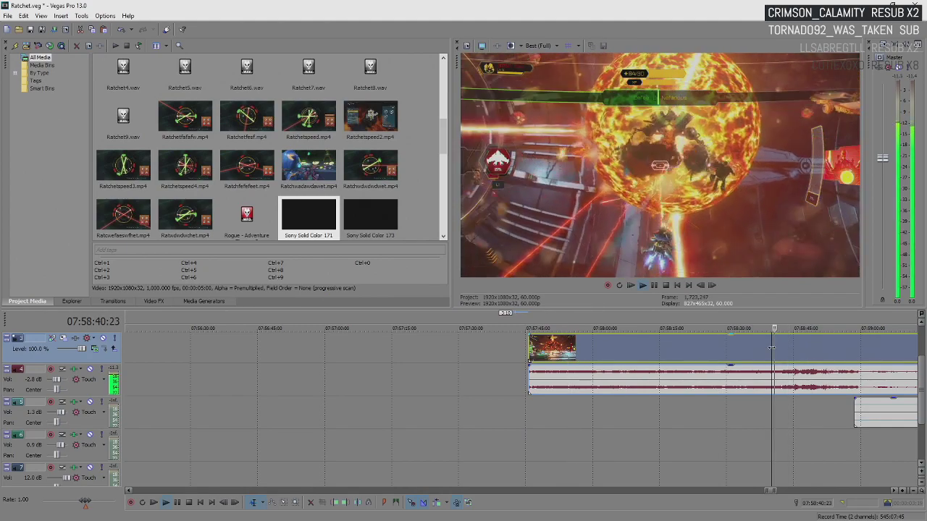
scroll(771, 348, "up", 3)
key("Return")
key("space")
key("space")
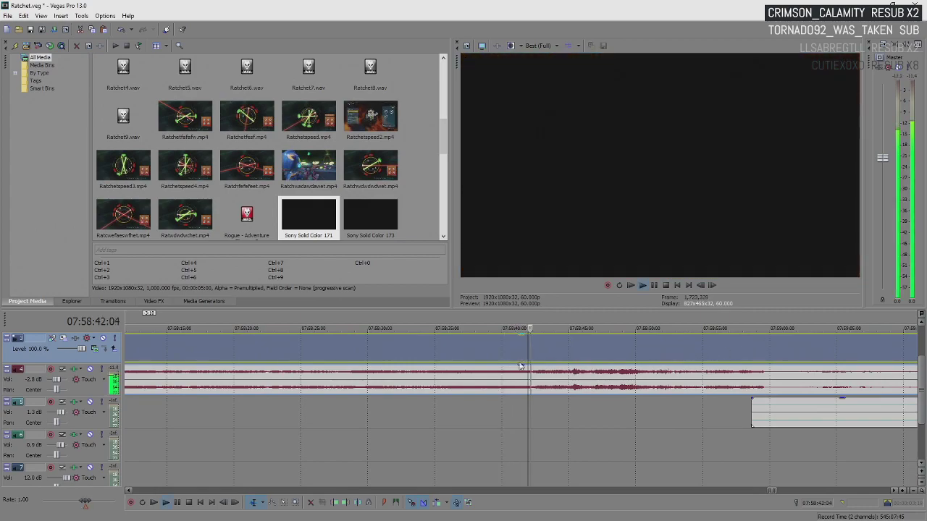
key("Left")
key("Left")
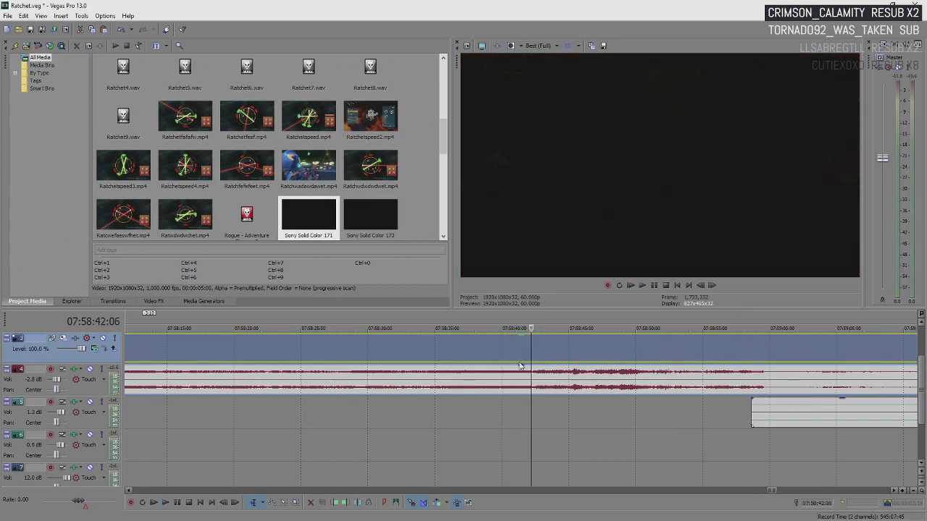
scroll(519, 365, "down", 4)
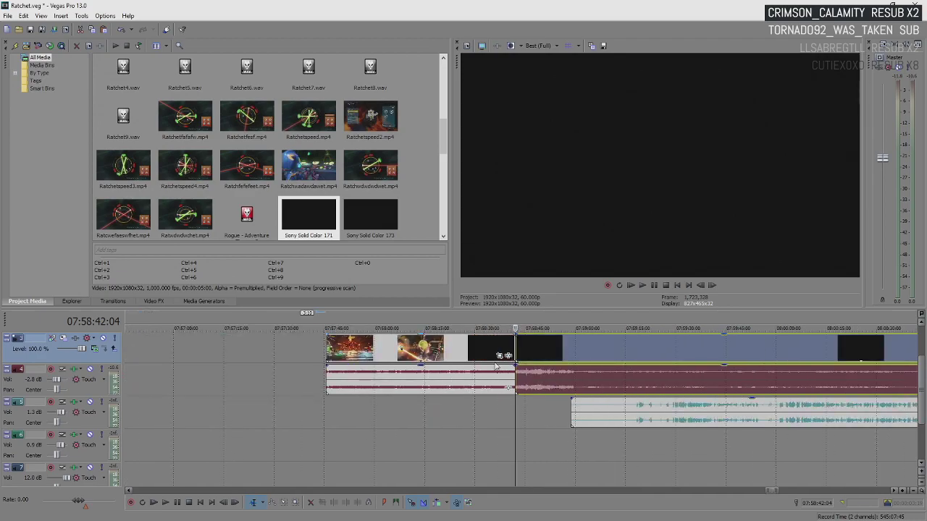
Step: Move the boss fight segment before the split, with its game audio, to the end of the edited sequence
left_click(450, 359)
left_click(471, 382, "ctrl")
scroll(390, 369, "down", 5)
key("Delete")
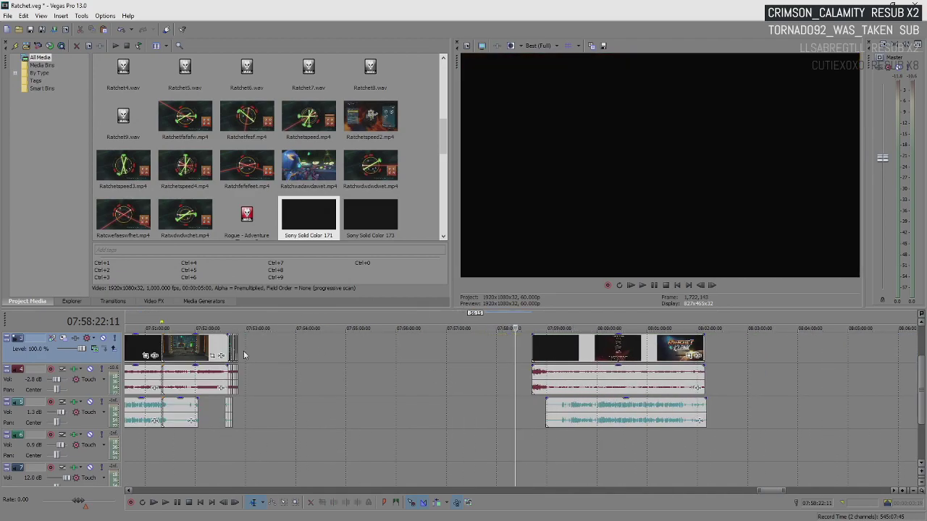
left_click(243, 358)
scroll(319, 360, "up", 7)
scroll(482, 360, "up", 1)
left_click(456, 349)
key("ctrl+v")
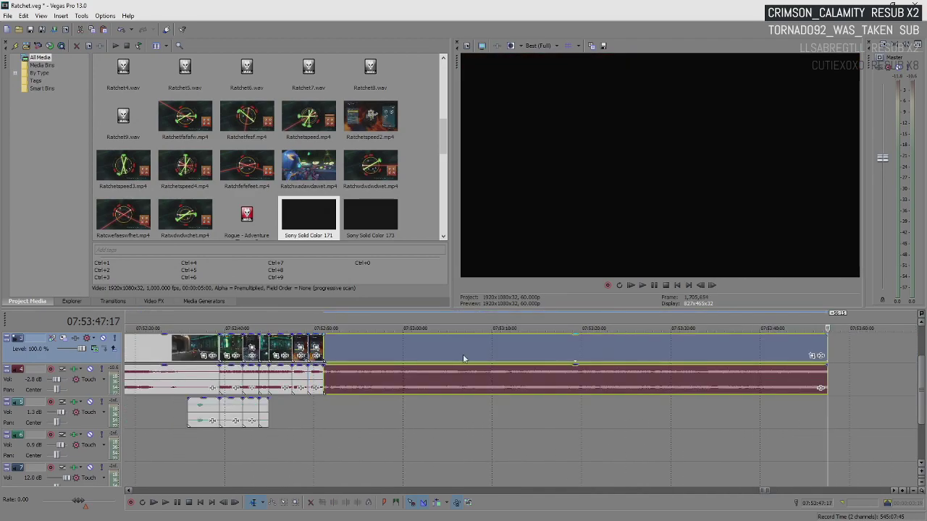
Step: Delete the leftover commentary clips beneath the RYNO level-up segments, keeping the commentary before them
scroll(461, 362, "down", 3)
left_click(294, 374)
scroll(296, 372, "up", 5)
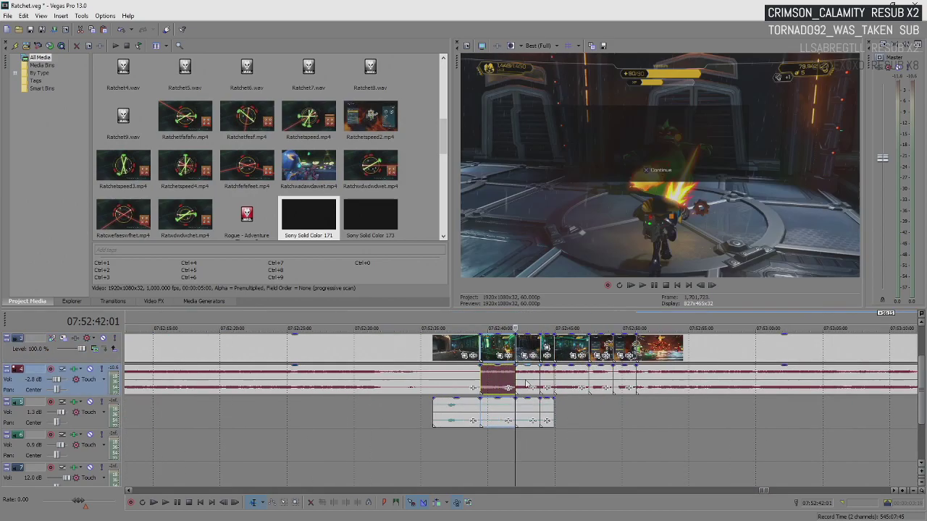
left_click(490, 375)
left_click(455, 351)
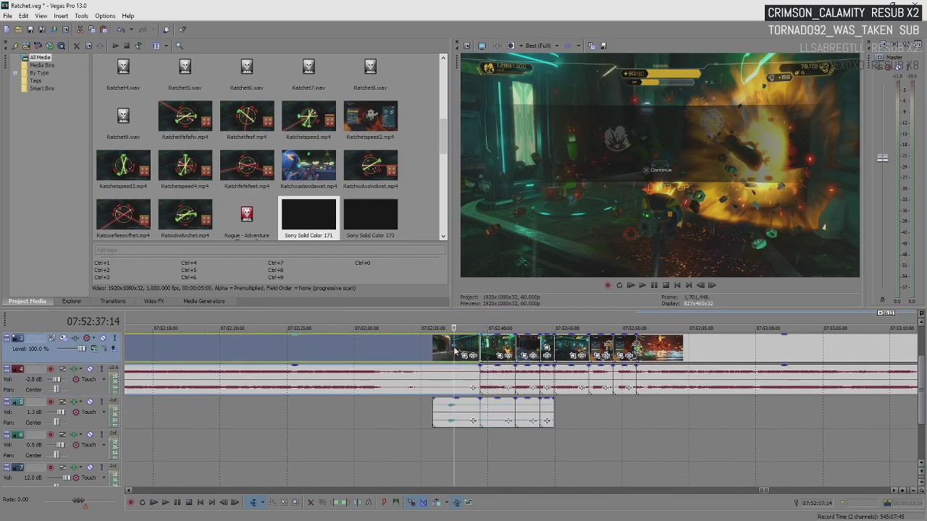
left_click(505, 415)
left_click(546, 415, "shift")
key("Delete")
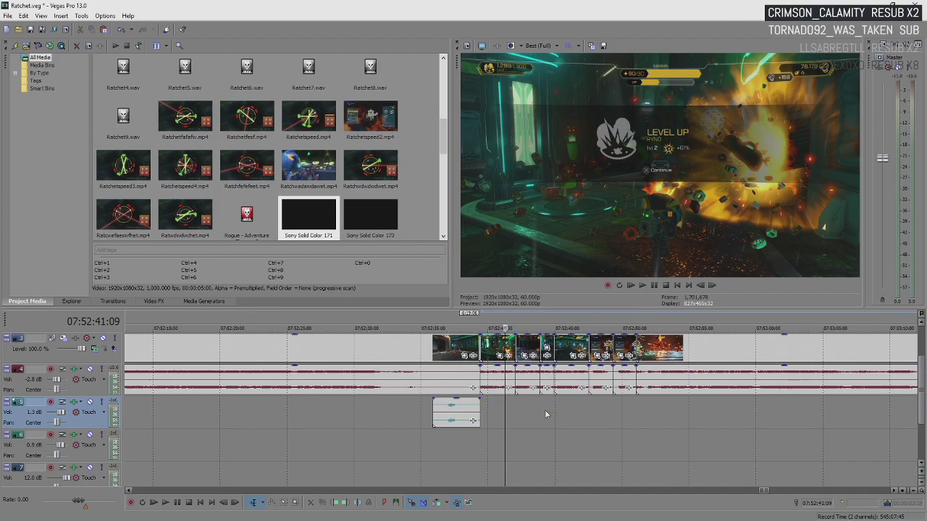
Step: Trim the start of the RYNO level 2 segment to 07:52:40:02 and close the gap to the preceding footage
left_click(436, 344)
key("space")
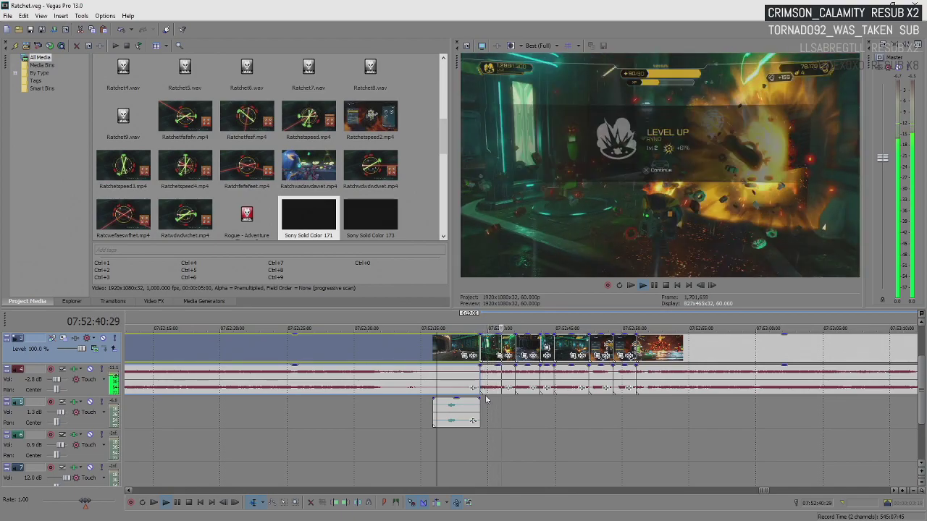
key("Return")
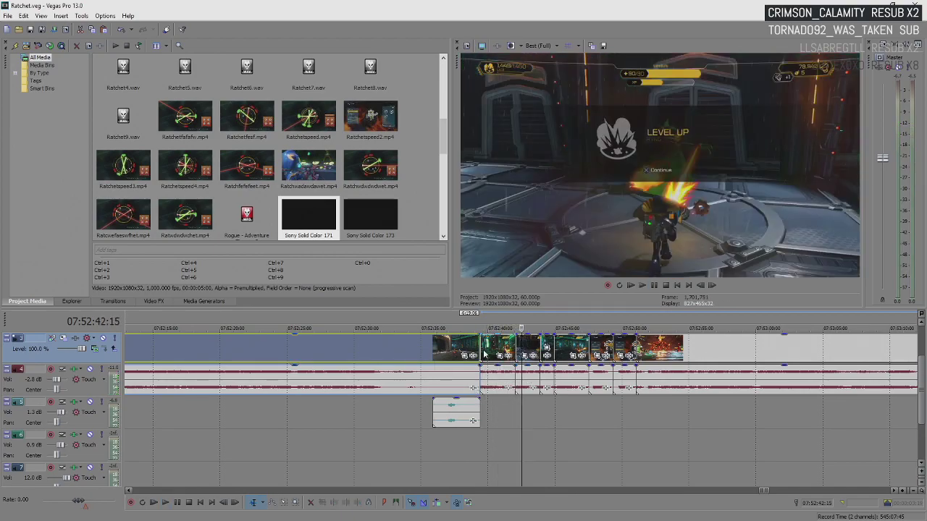
left_click(484, 350)
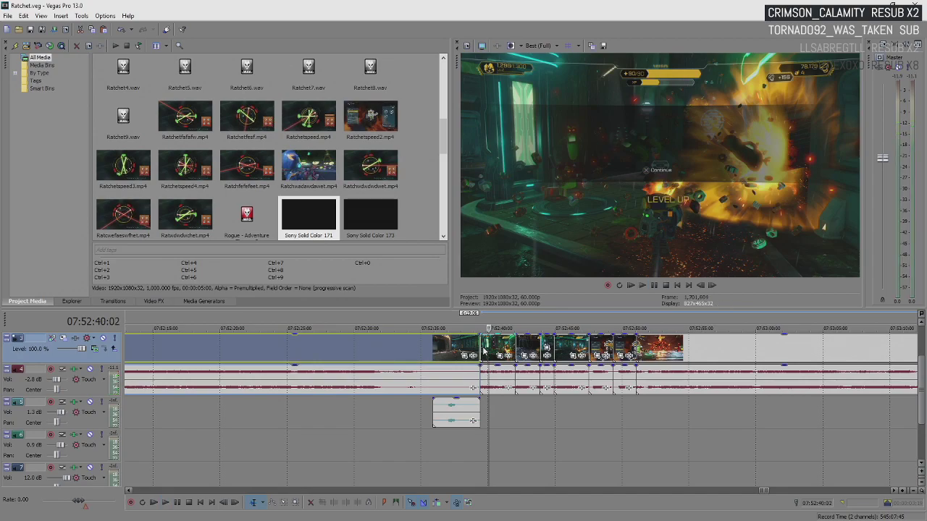
left_click_drag(484, 351, 494, 342)
left_click(483, 341)
key("space")
key("Return")
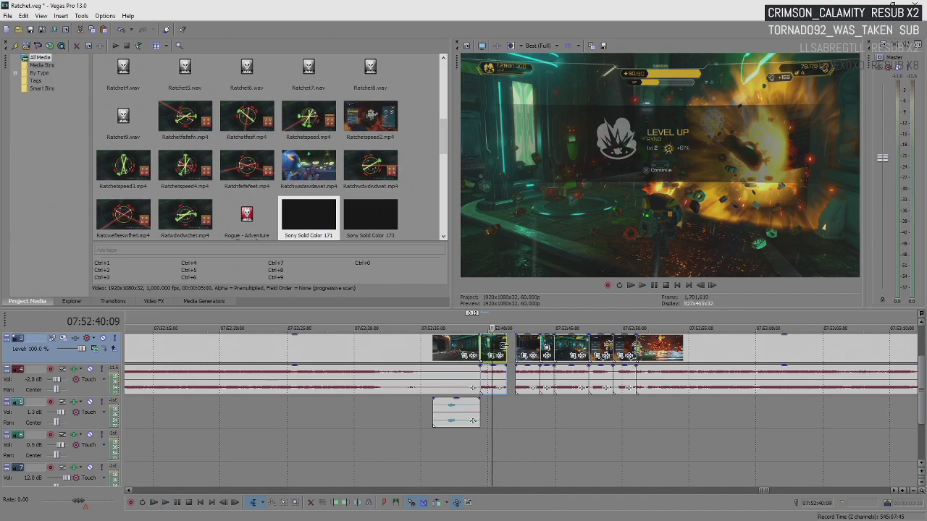
Step: Trim the end of the RYNO level 2 segment to 07:52:40:09 and move the level 3 segment up against it
mouse_move(494, 344)
left_mouse_down()
mouse_move(522, 346)
mouse_move(495, 342)
left_mouse_up()
key("space")
key("Return")
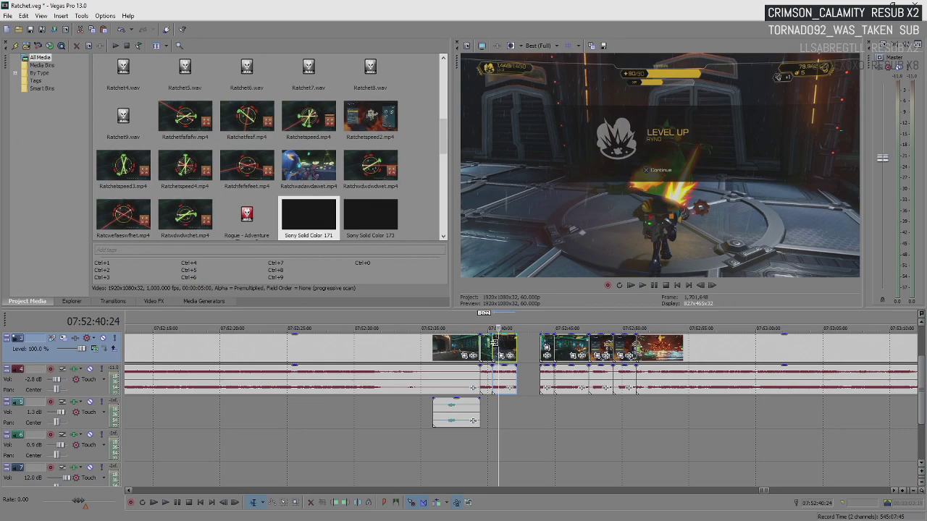
Step: Trim the start of the RYNO level 3 segment to 07:52:40:16 and close the gap to the level 2 segment
left_click(477, 340)
key("space")
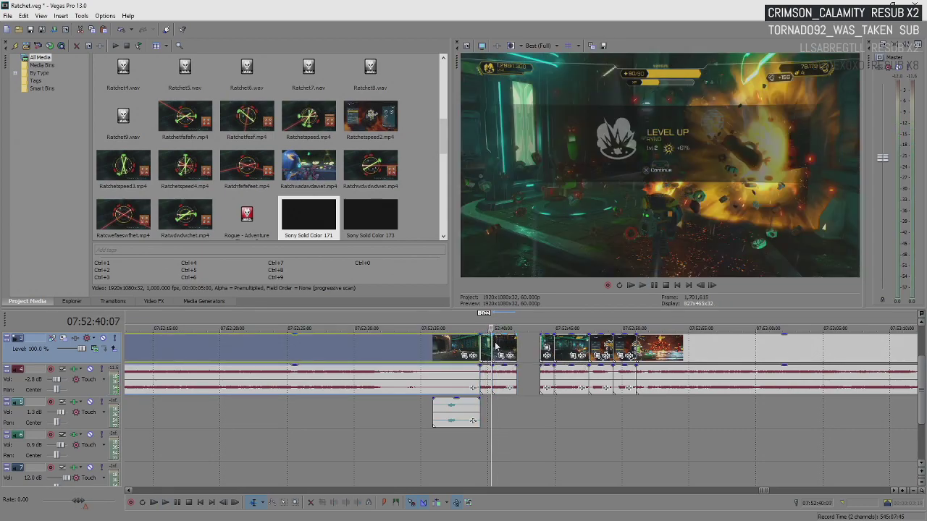
left_click(496, 347)
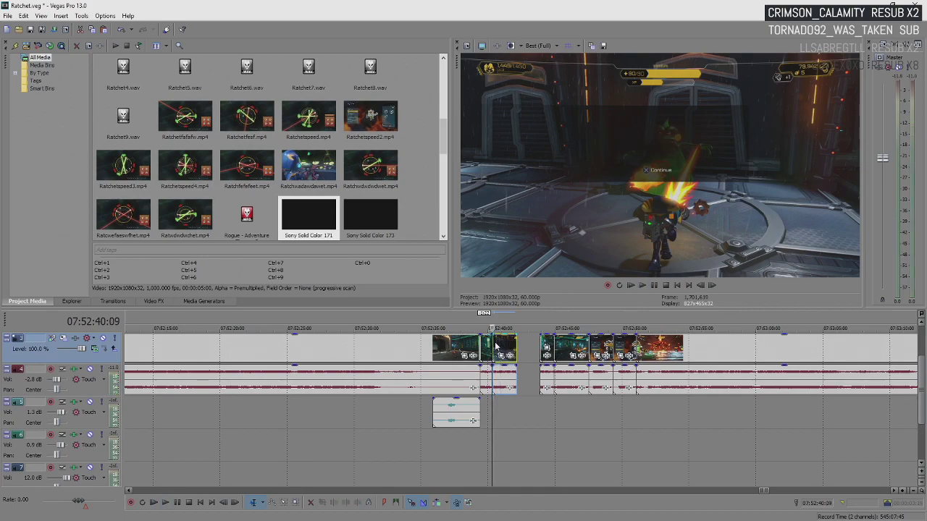
key("space")
scroll(499, 344, "up", 3)
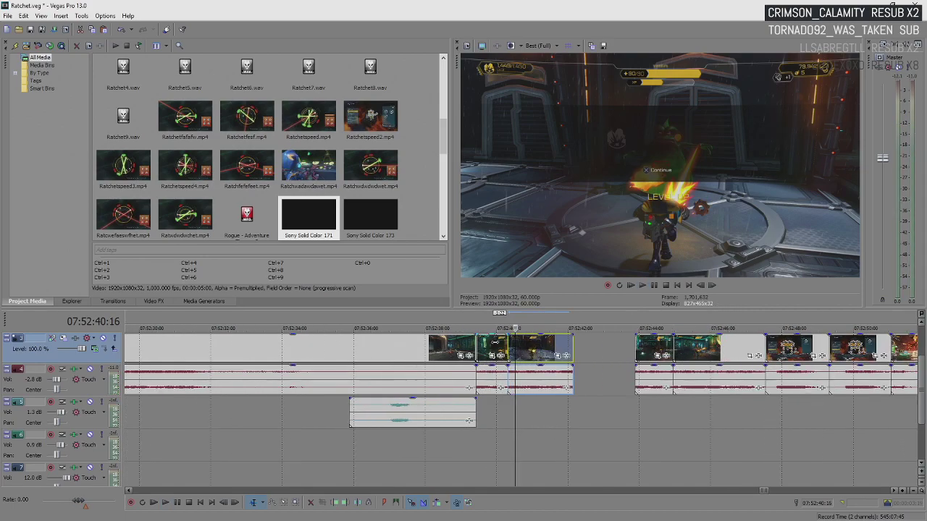
left_click_drag(512, 346, 513, 349)
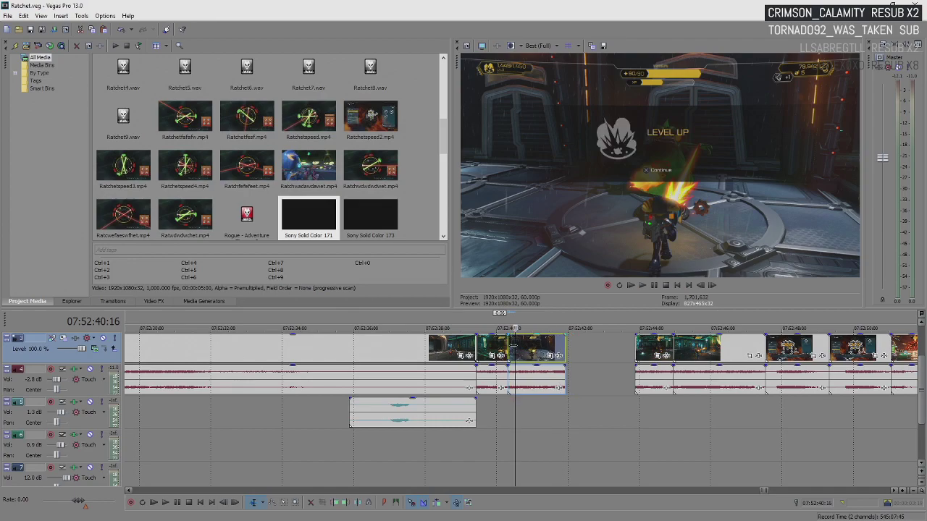
Step: Trim the end of the RYNO level 3 segment to about 07:52:41:04 and bring the third level-up segment close behind it
key("space")
key("Return")
left_click_drag(565, 341, 538, 341)
left_click(641, 347)
left_click_drag(649, 348, 551, 347)
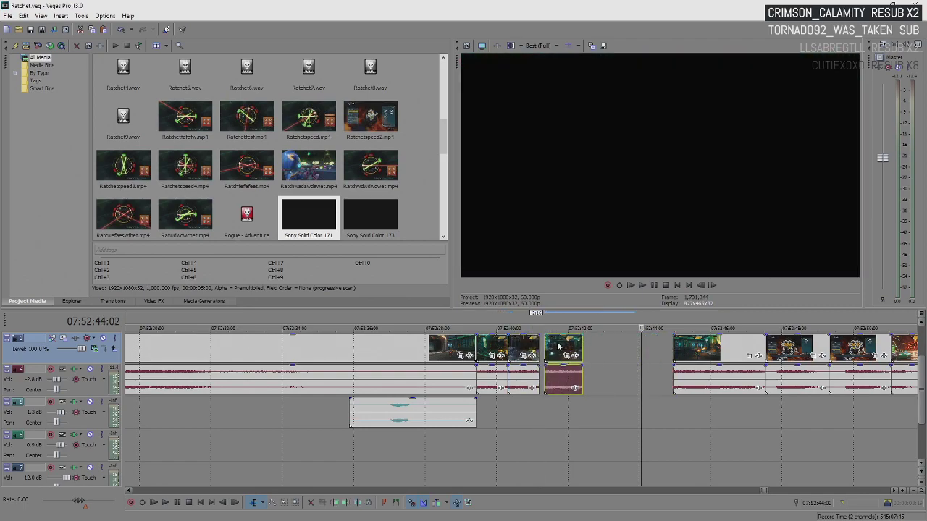
Step: Shorten the third level-up segment and butt it against the level 3 segment so that it ends at 07:52:42:04
key("space")
key("Return")
left_click(571, 346)
left_click_drag(570, 346, 567, 346)
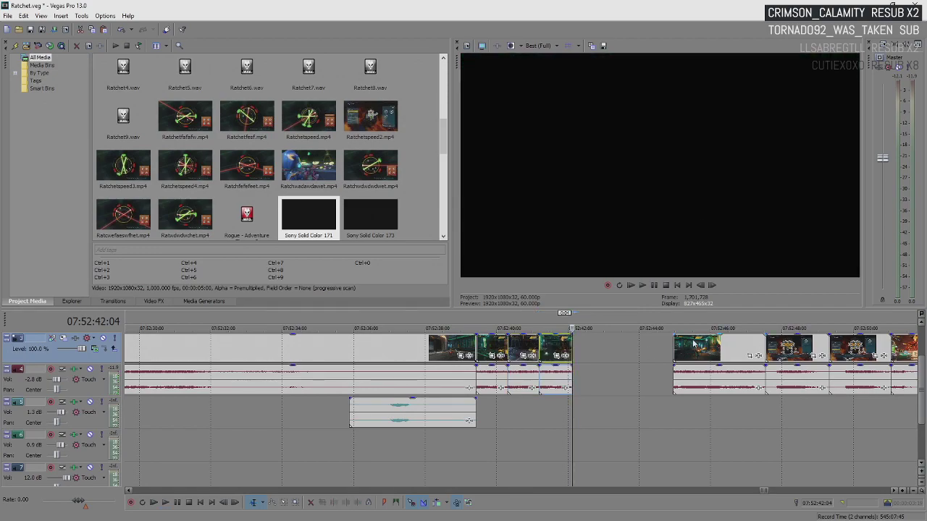
Step: Save the project and move the RYNO Xtreme level 5 segment with its audio to 07:52:42:04, against the third level-up segment
left_click(692, 346)
left_click(721, 377, "ctrl")
key("ctrl+s")
left_click_drag(686, 346, 585, 355)
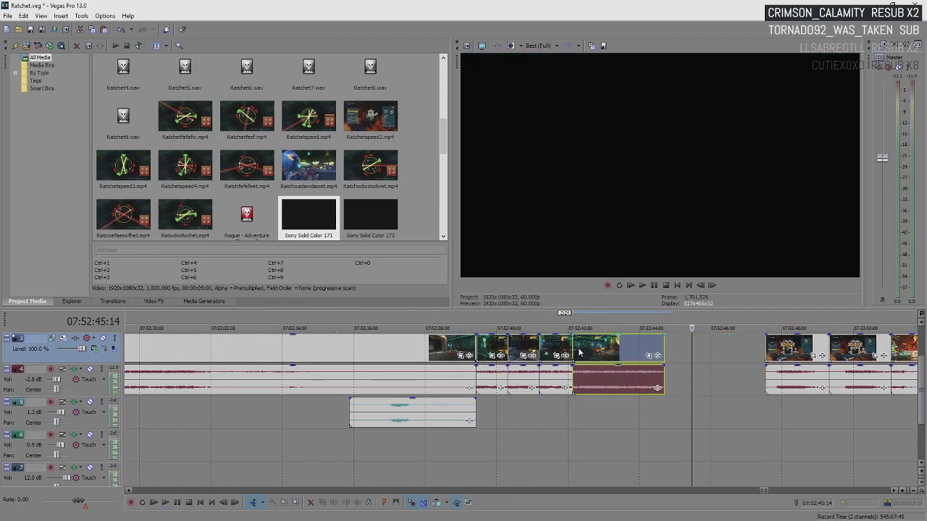
Step: Trim the opening of the RYNO Xtreme level 5 segment and close the gap to the third level-up segment
left_click(565, 346)
key("space")
key("Return")
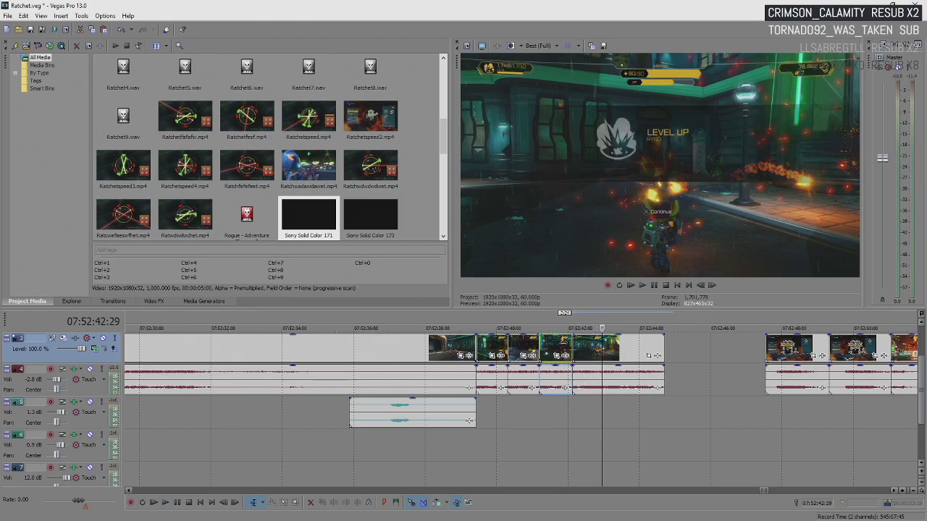
left_click_drag(573, 353, 602, 356)
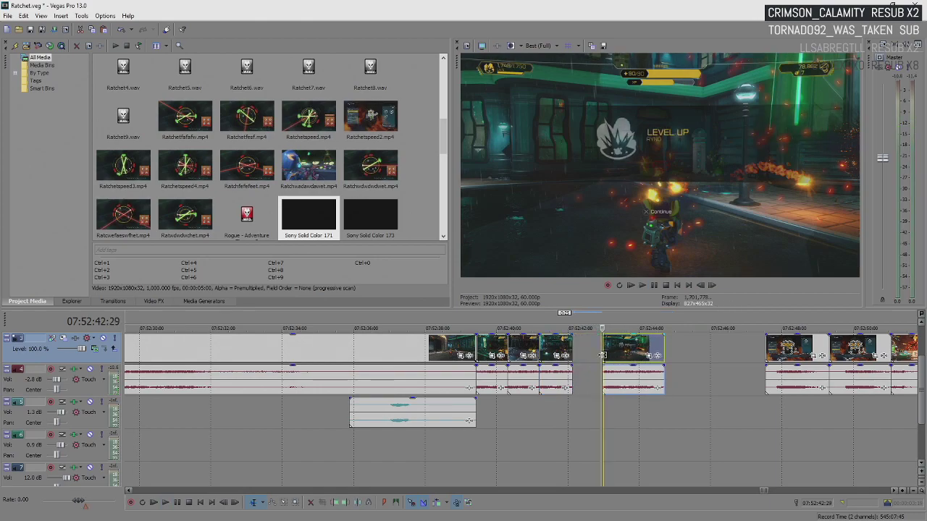
key("space")
key("Return")
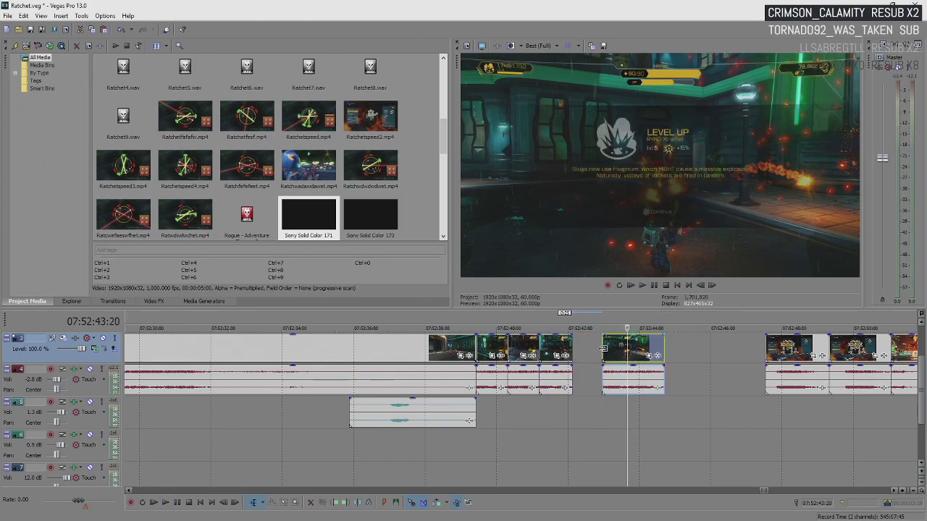
mouse_move(602, 349)
left_mouse_down()
mouse_move(593, 352)
mouse_move(606, 360)
left_mouse_up()
Step: Play through the level-up sequence and trim the end of the RYNO Xtreme level 5 segment to 07:52:43:04
left_click(444, 349)
key("space")
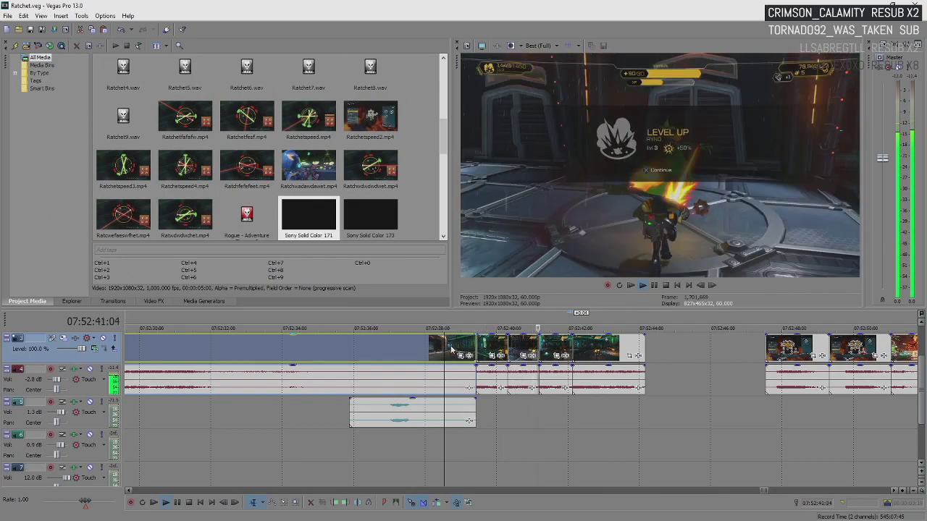
key("Return")
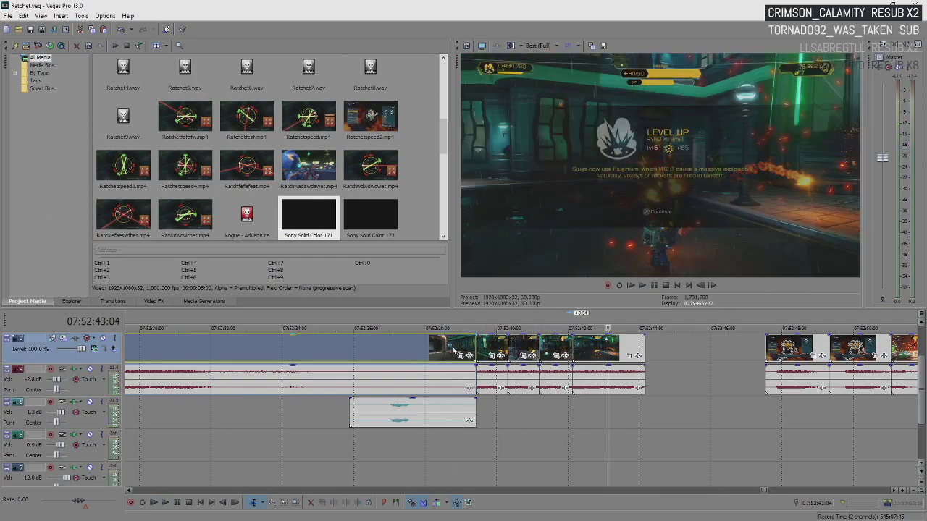
left_click_drag(641, 354, 608, 351)
scroll(607, 353, "down", 3)
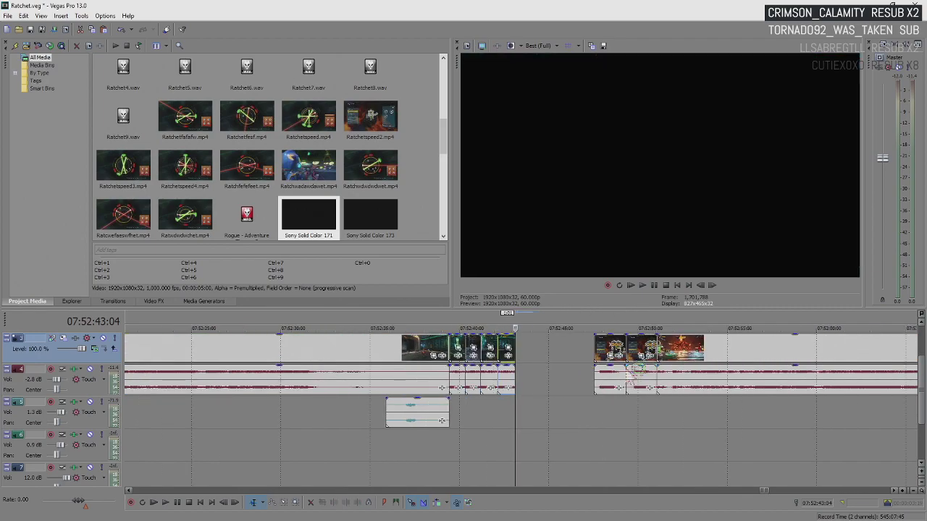
Step: Move the mystery upgrade segment against the end of the level-up sequence at 07:52:43:04 and play across the join
left_click(597, 349)
key("space")
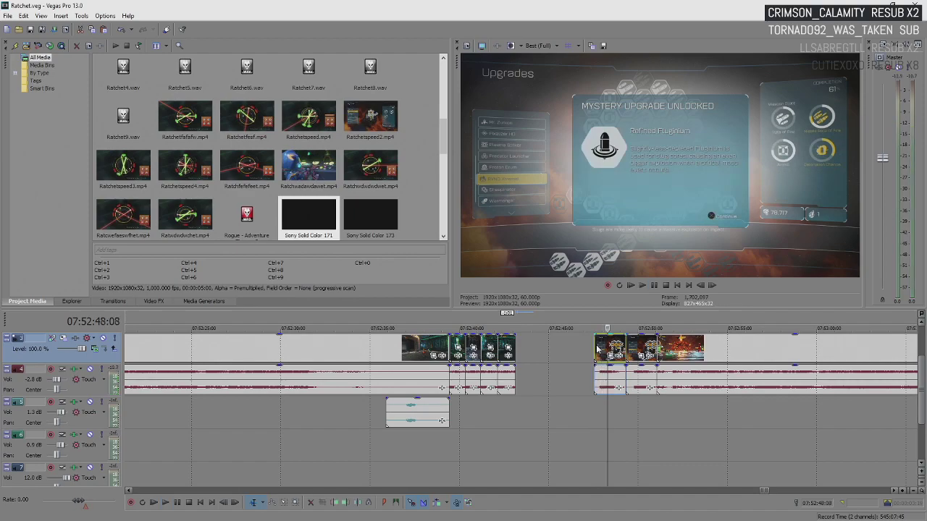
left_click(601, 351)
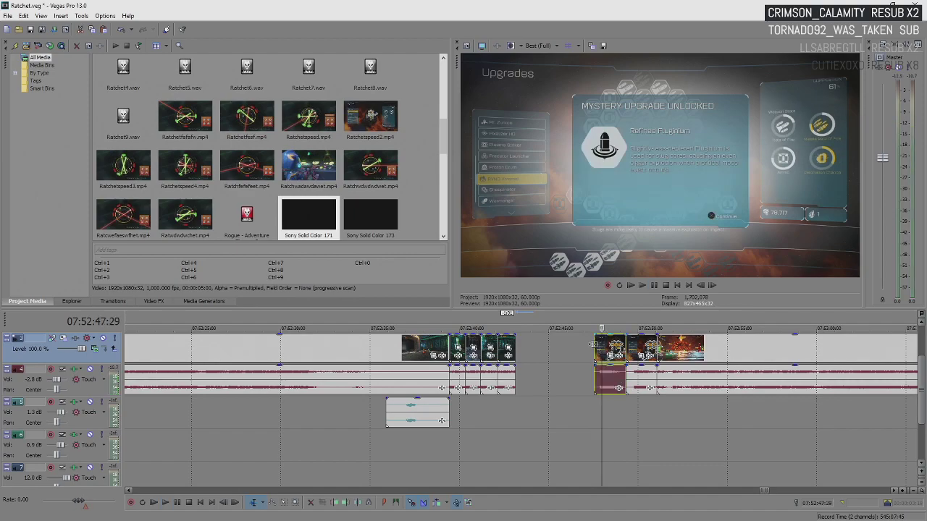
left_click_drag(611, 348, 530, 348)
left_click(503, 348)
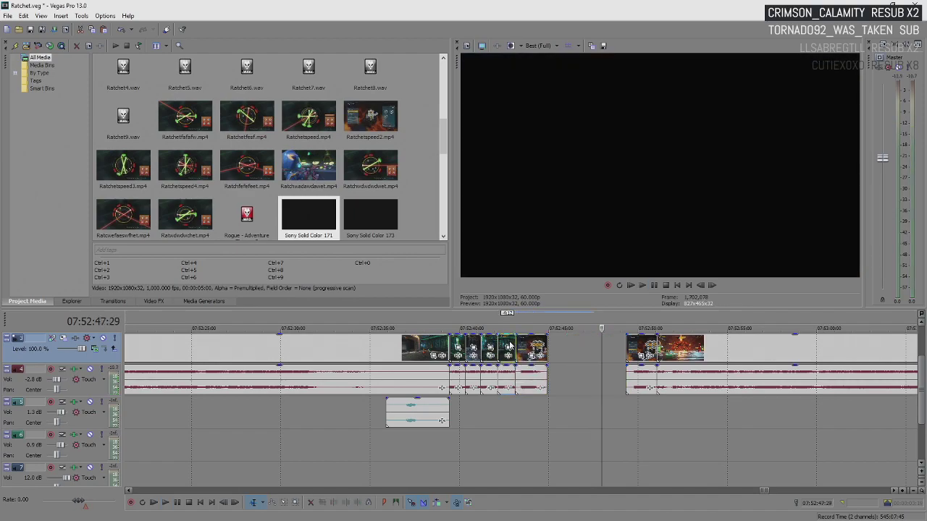
key("space")
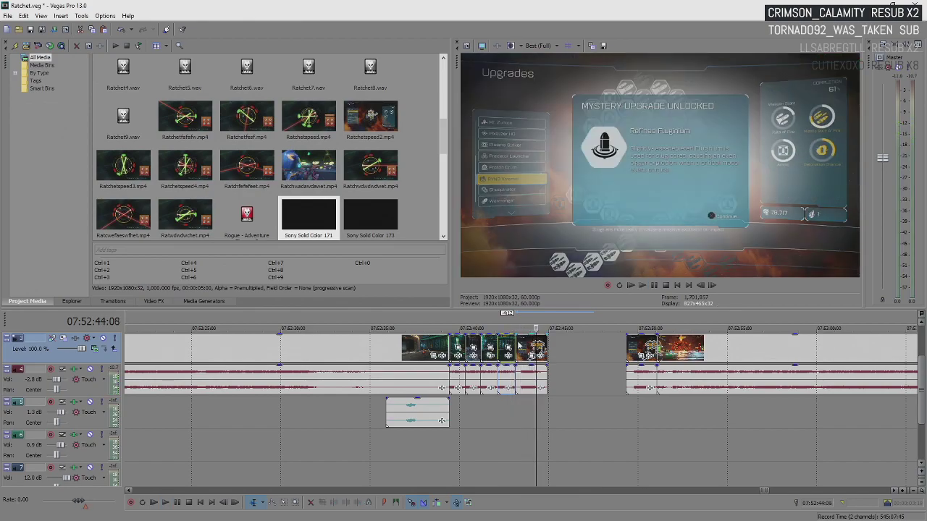
Step: Trim the opening of the first mystery upgrade segment, keep it against the level-up sequence, and shorten its end
left_click(516, 341)
left_click_drag(518, 341, 523, 345)
key("space")
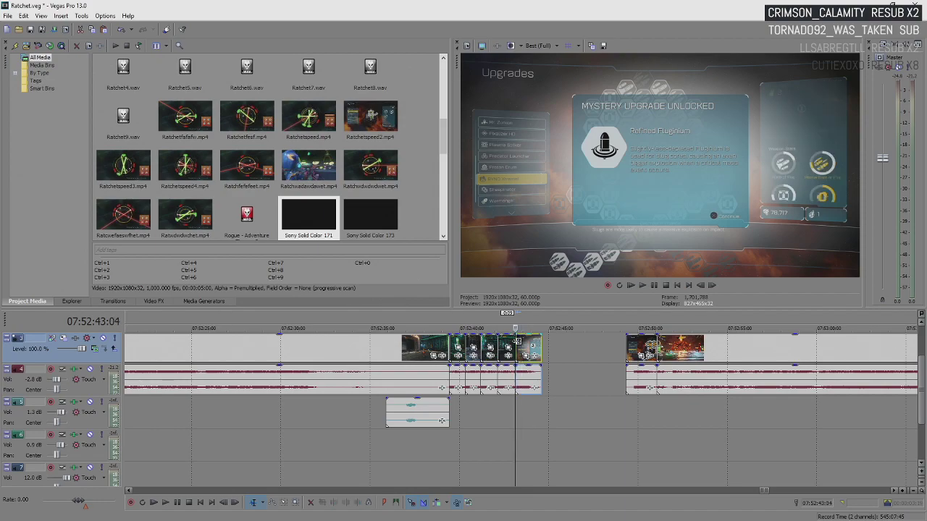
key("Return")
left_click_drag(541, 342, 531, 344)
Step: Move the second mystery upgrade segment with its audio against the end of the first one and play across the join
left_click_drag(627, 340, 539, 348)
left_click(642, 363)
left_click(515, 346)
key("space")
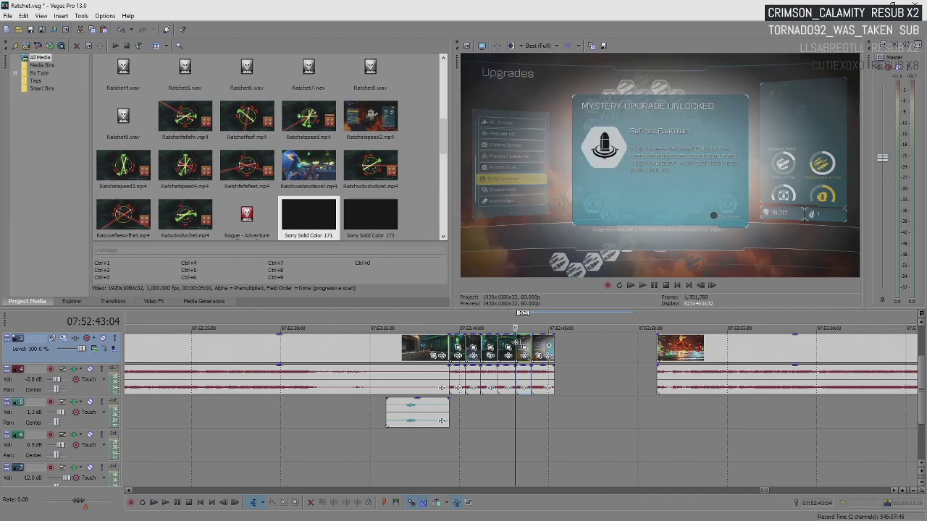
key("space")
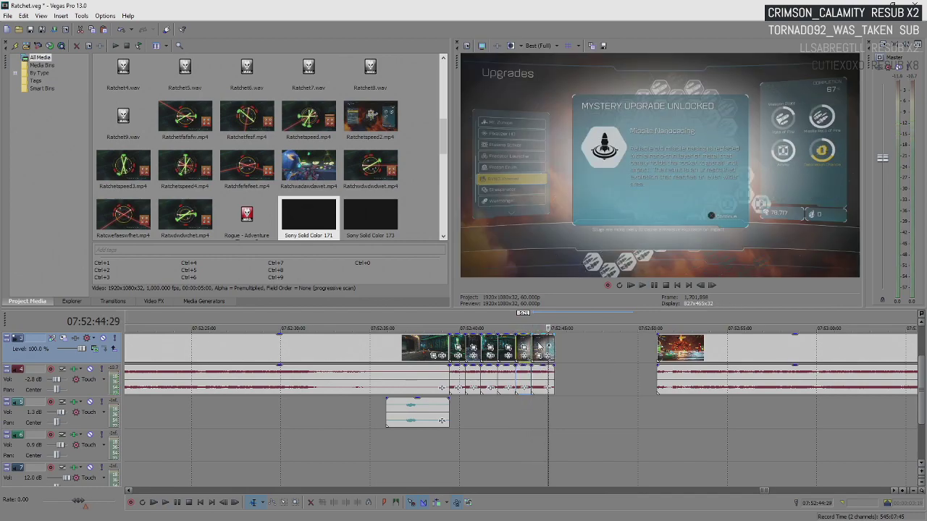
Step: Split the second mystery upgrade segment at 07:52:44:27, retrim the end of the piece after the cut to a short shot, and play it
left_click(550, 348)
left_click(546, 346)
key("s")
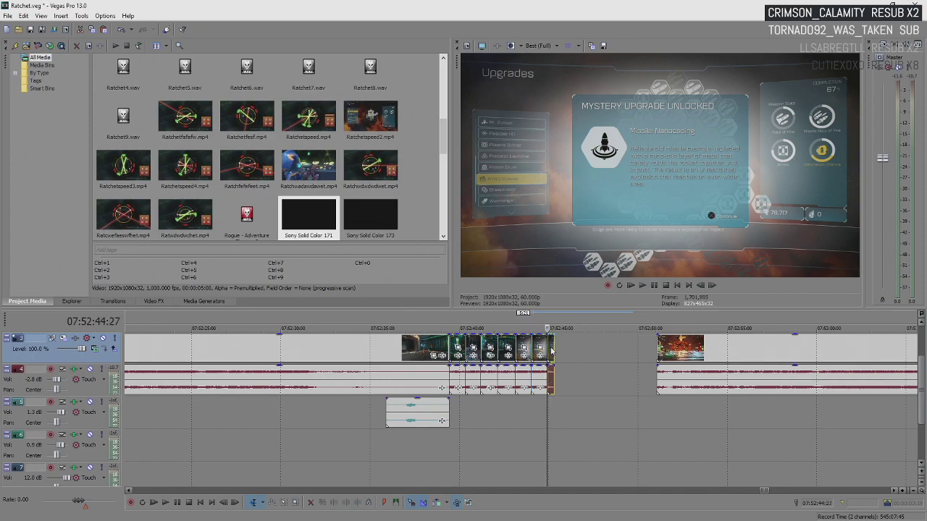
left_click_drag(552, 351, 629, 357)
left_click_drag(550, 355, 590, 356)
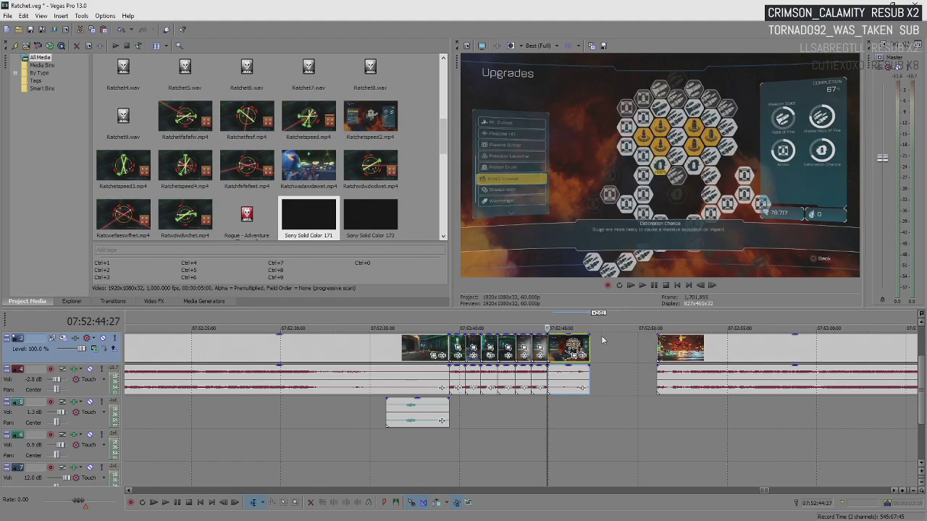
left_click_drag(591, 351, 555, 351)
key("space")
key("Return")
Step: Play the start of the boss fight segment and move it with its audio against the end of the upgrade sequence
scroll(661, 356, "down", 4)
scroll(579, 355, "up", 2)
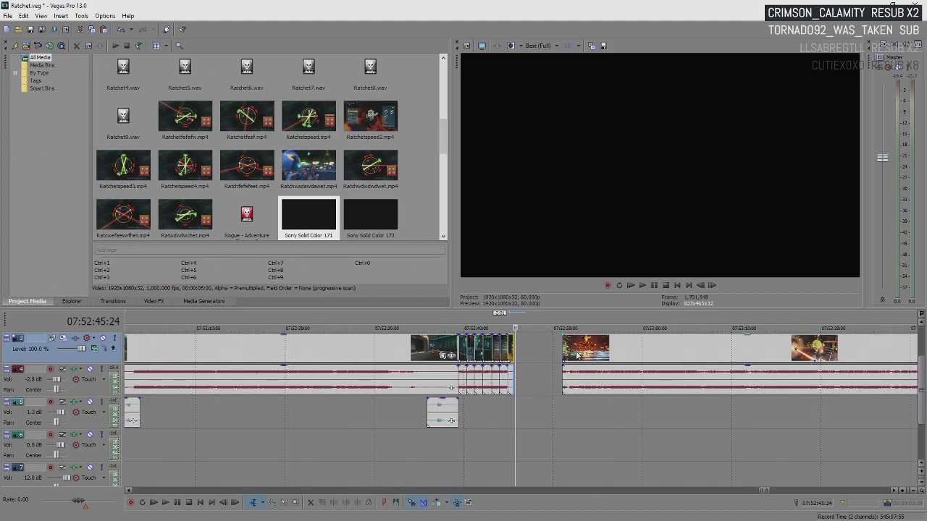
left_click(564, 350)
key("space")
left_click_drag(564, 350, 546, 351)
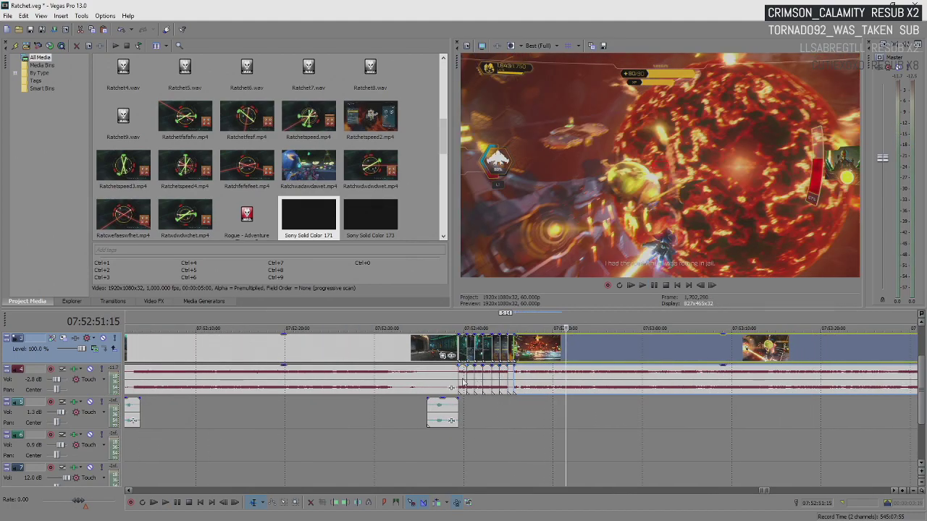
left_click(542, 381)
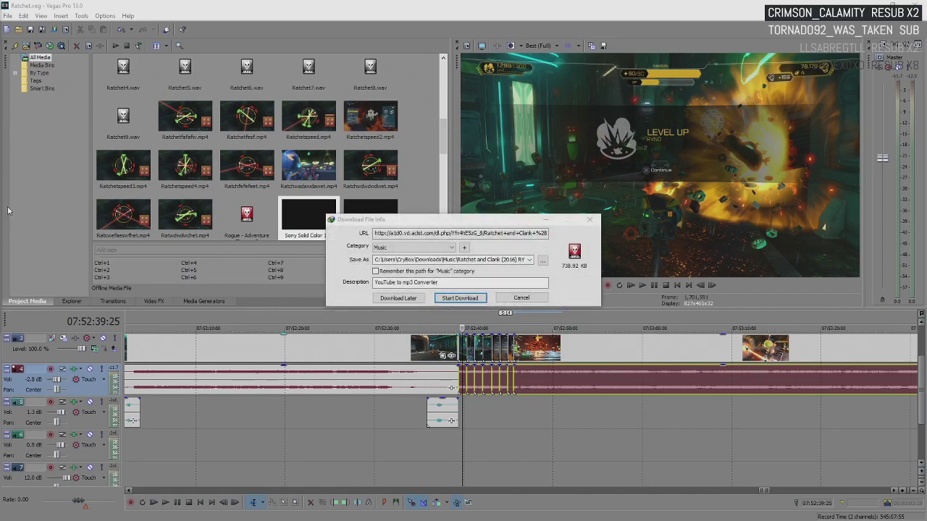
Step: Download the Ratchet and Clank (2016) RYNO music file and place it on the empty audio track 6 at the first level-up segment
left_click(469, 298)
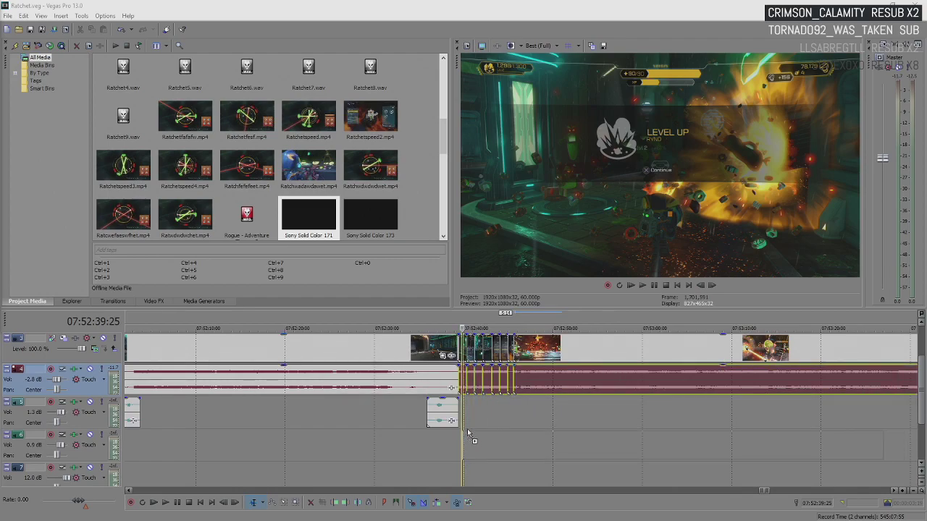
left_click_drag(461, 424, 459, 421)
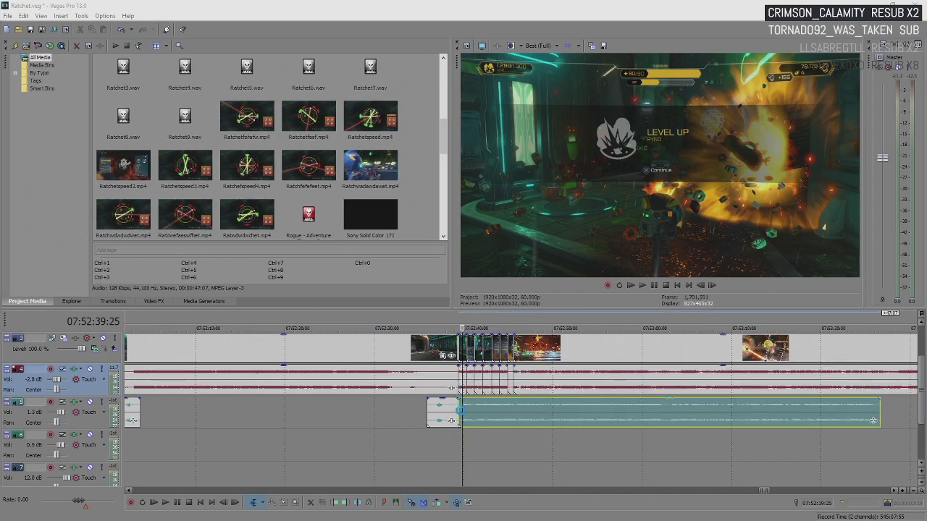
left_click(458, 411)
scroll(458, 411, "up", 6)
left_click_drag(517, 412, 538, 460)
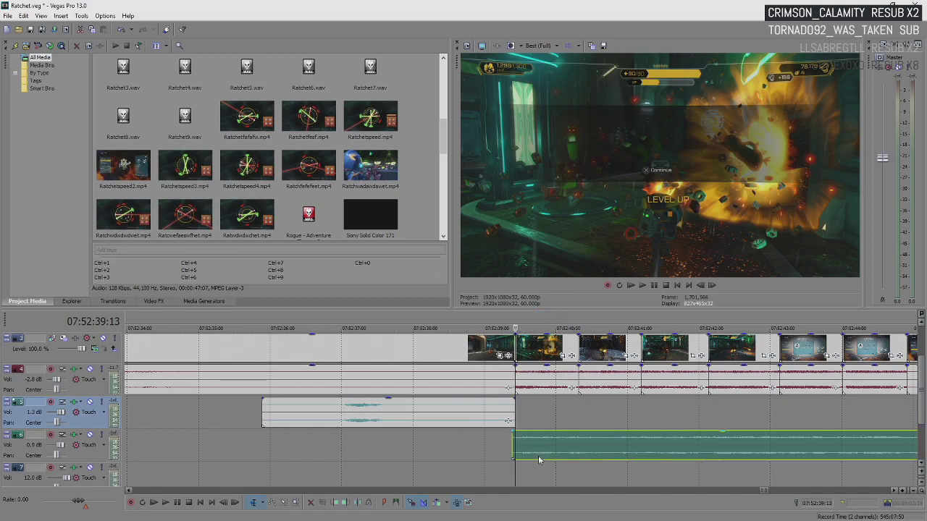
Step: Play the start of the music and delete the game audio under the level-up, upgrade and boss fight segments
left_click(483, 453)
key("space")
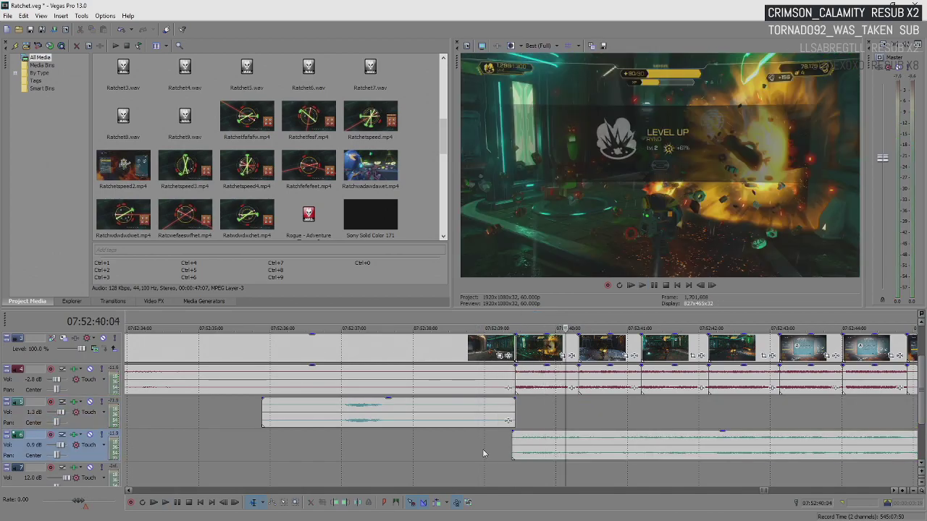
scroll(467, 421, "down", 3)
left_click(505, 382)
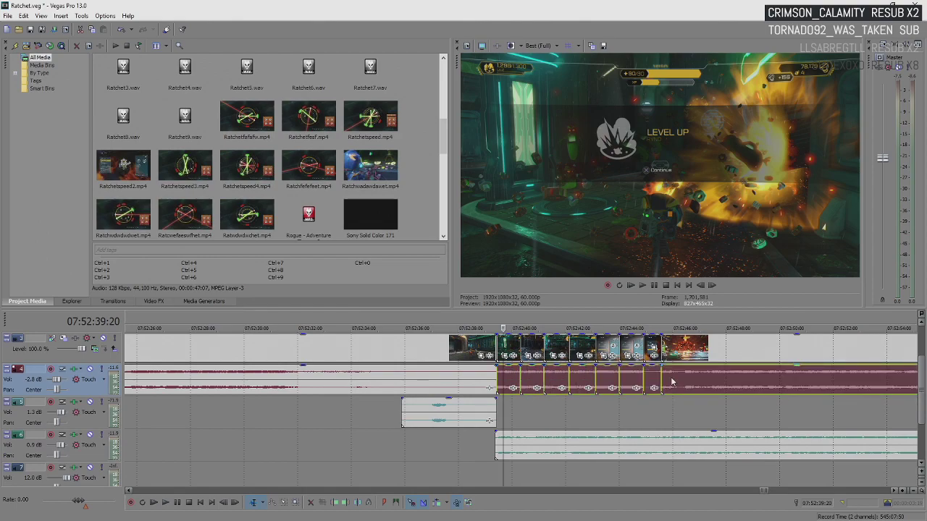
key("Delete")
Step: Play the level-up, upgrade and boss fight sequence with the music to check the timing
left_click(468, 445)
key("space")
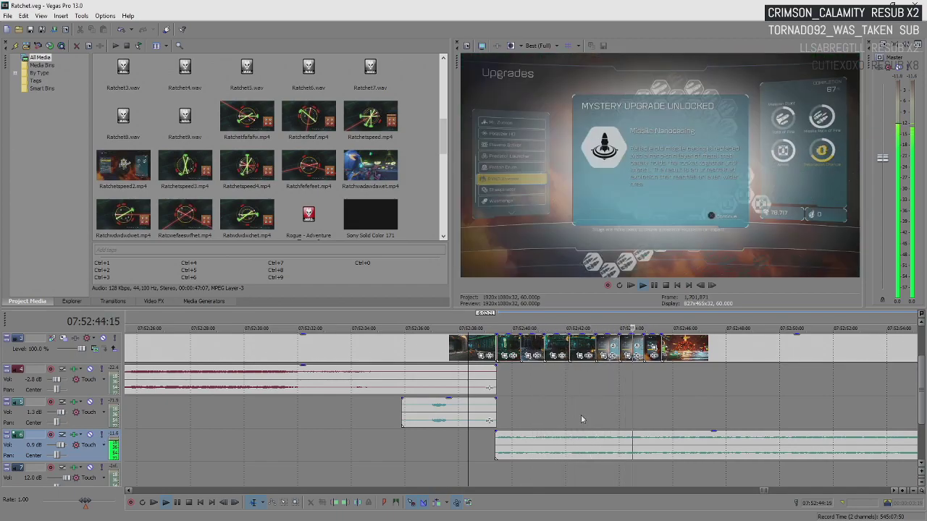
scroll(659, 394, "down", 4)
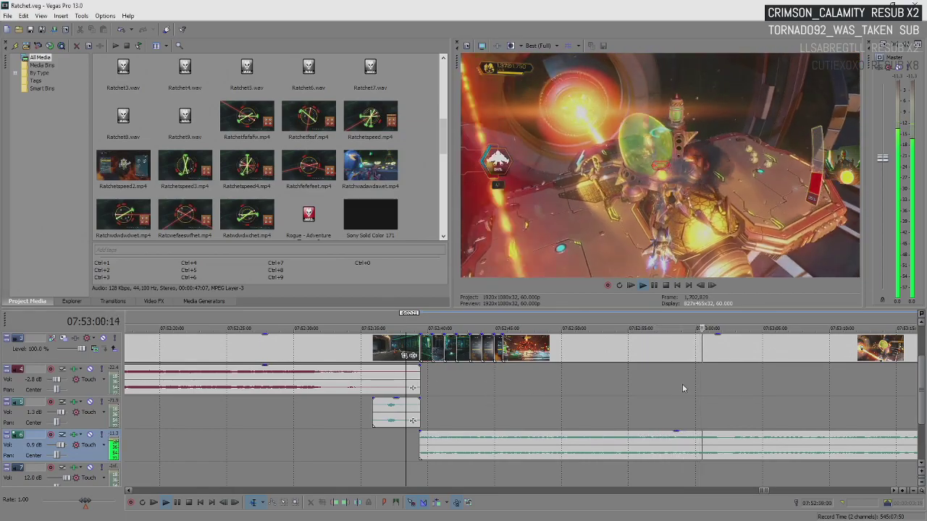
scroll(682, 384, "down", 3)
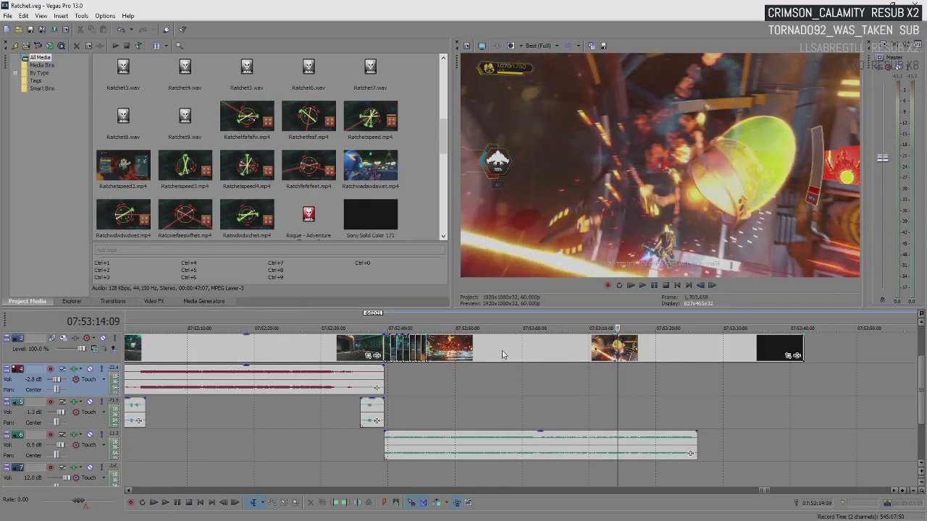
Step: Speed up the boss fight segment so that it ends together with the music, and play part of it
left_click(478, 350)
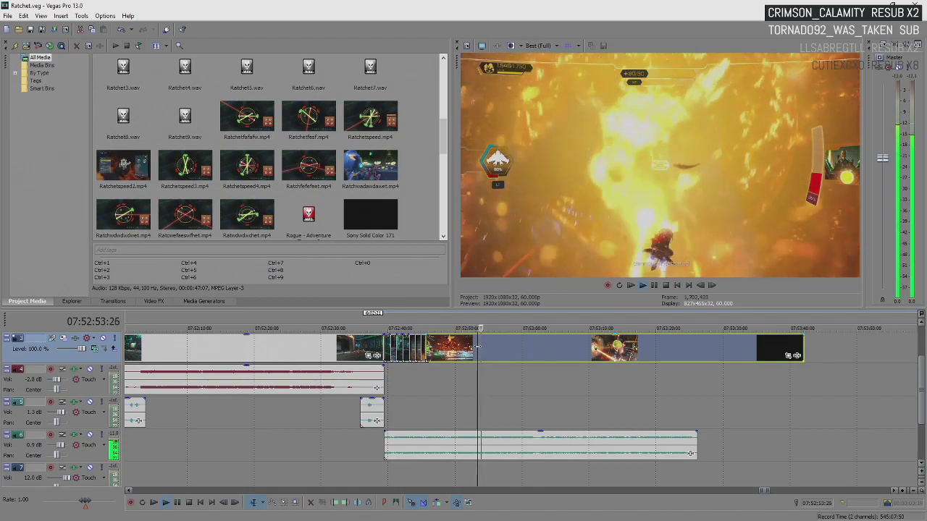
key("Return")
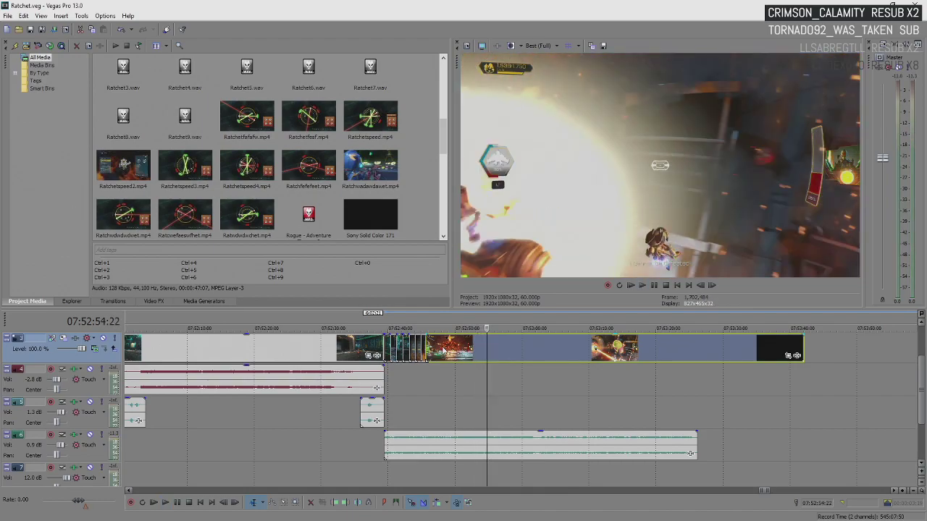
left_click(704, 351)
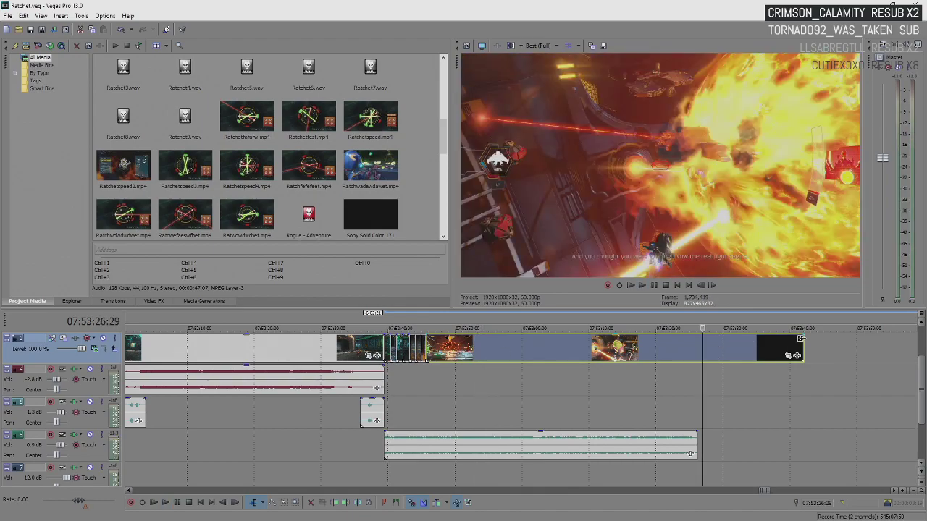
left_click_drag(802, 342, 693, 354)
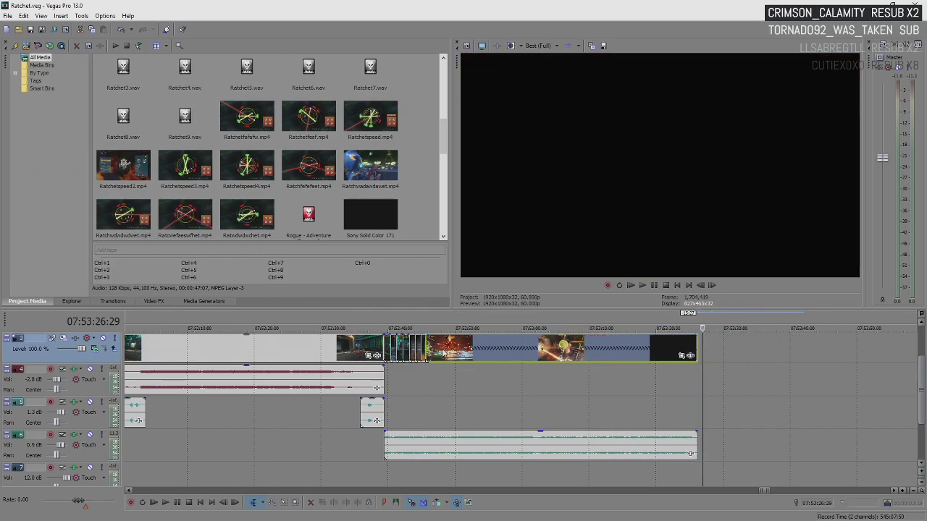
left_click(444, 353)
key("space")
key("Return")
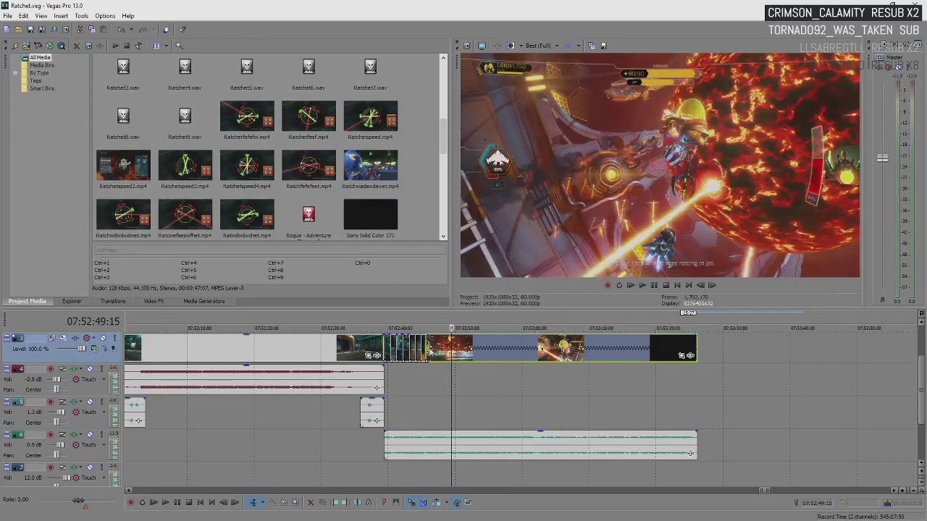
Step: Play the boss fight through and speed up its segment to end at about 07:53:07
left_click(420, 351)
key("space")
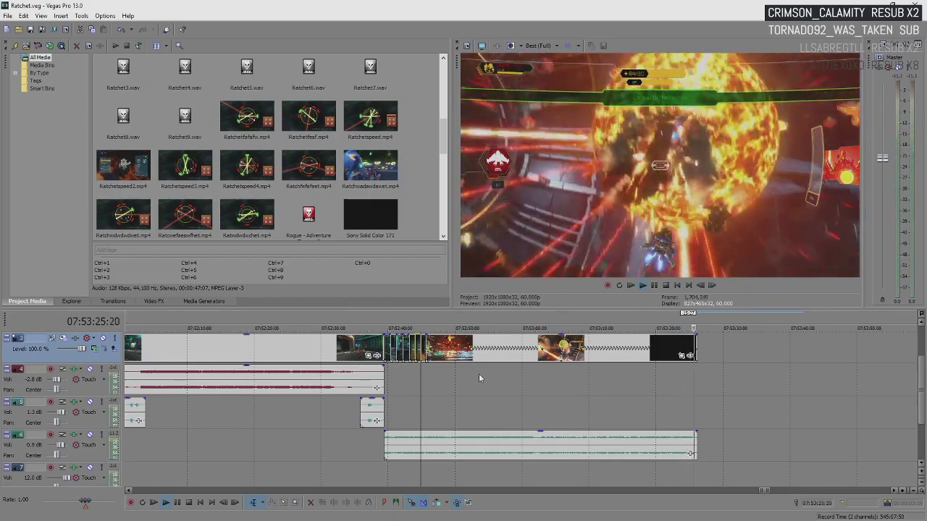
key("Return")
scroll(479, 373, "up", 3)
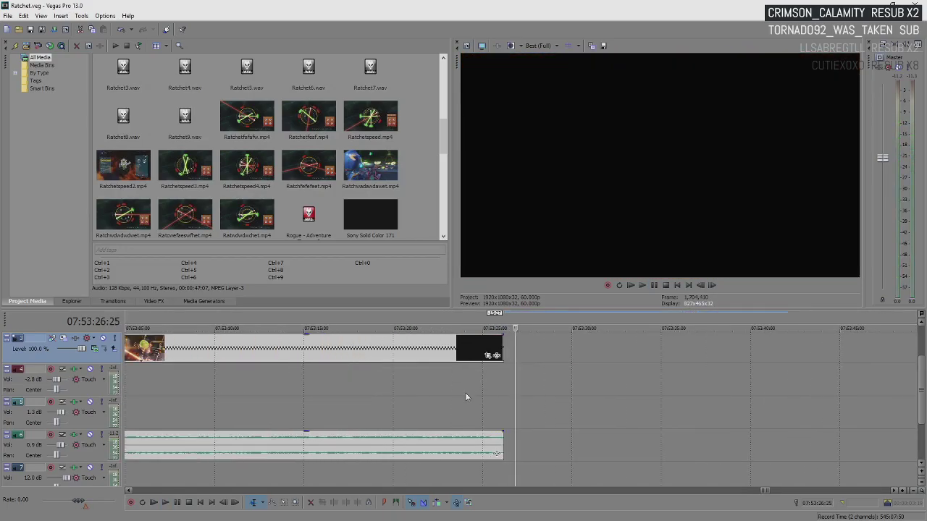
scroll(444, 375, "down", 3)
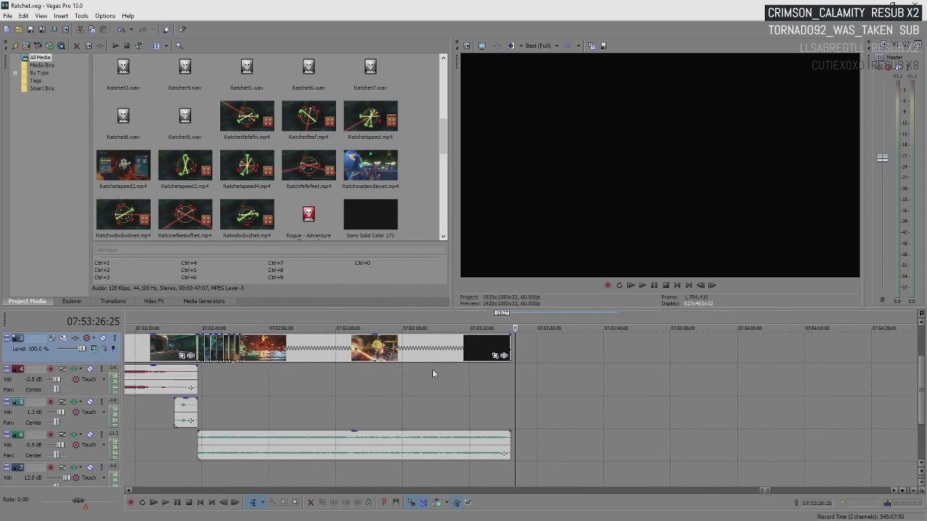
left_click(421, 347)
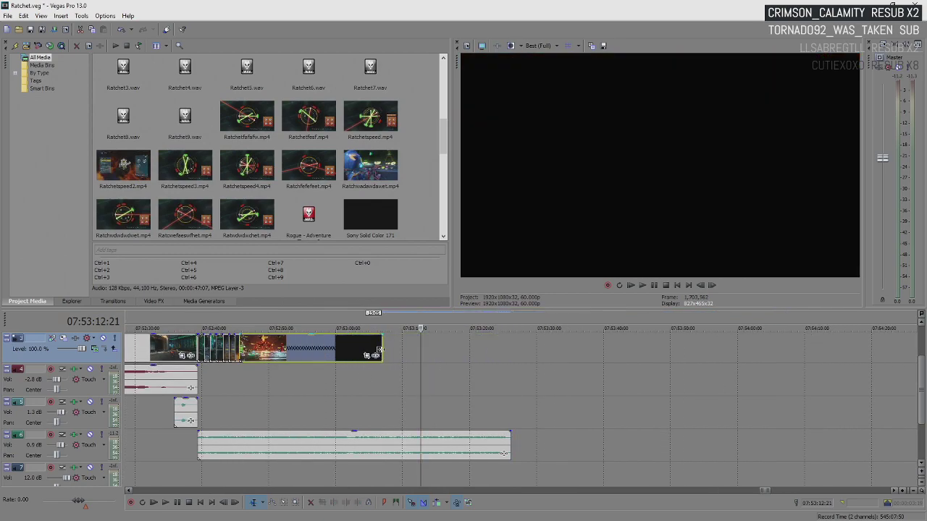
Step: Move the credits segment with its game audio and commentary against the end of the boss fight segment and save the project
scroll(517, 362, "down", 3)
scroll(529, 372, "down", 3)
left_click(724, 349)
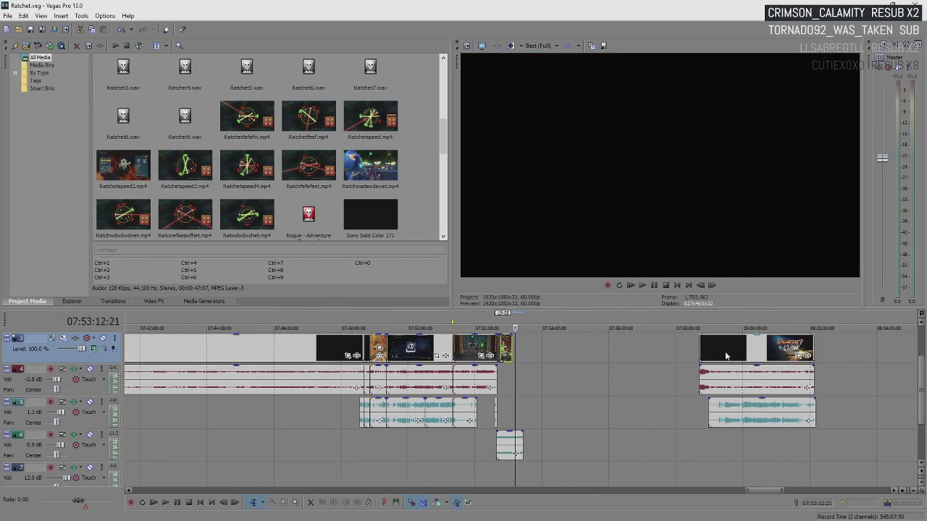
left_click_drag(727, 388, 510, 367)
scroll(513, 351, "up", 5)
left_click(515, 350)
mouse_move(535, 355)
left_mouse_down()
mouse_move(609, 377)
mouse_move(575, 352)
mouse_move(537, 349)
left_mouse_up()
left_click(609, 355)
left_click(626, 411, "shift")
key("ctrl+s")
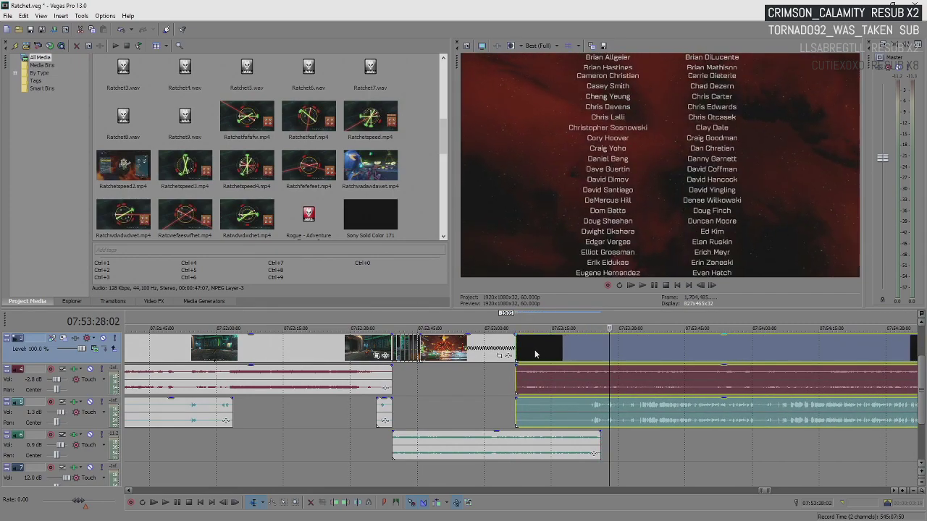
Step: Play the opening of the sped-up boss fight segment to check its motion
left_click(422, 346)
left_click(421, 342)
key("space")
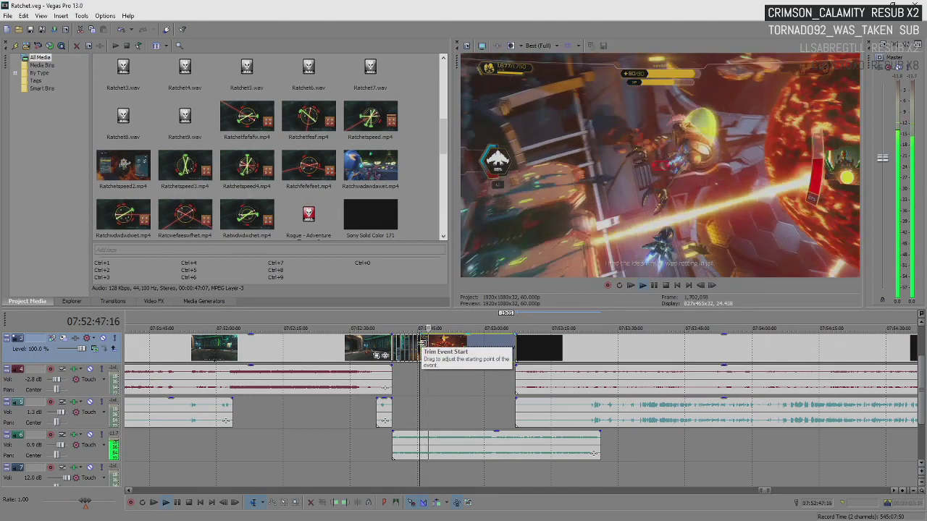
key("Return")
right_click(484, 344)
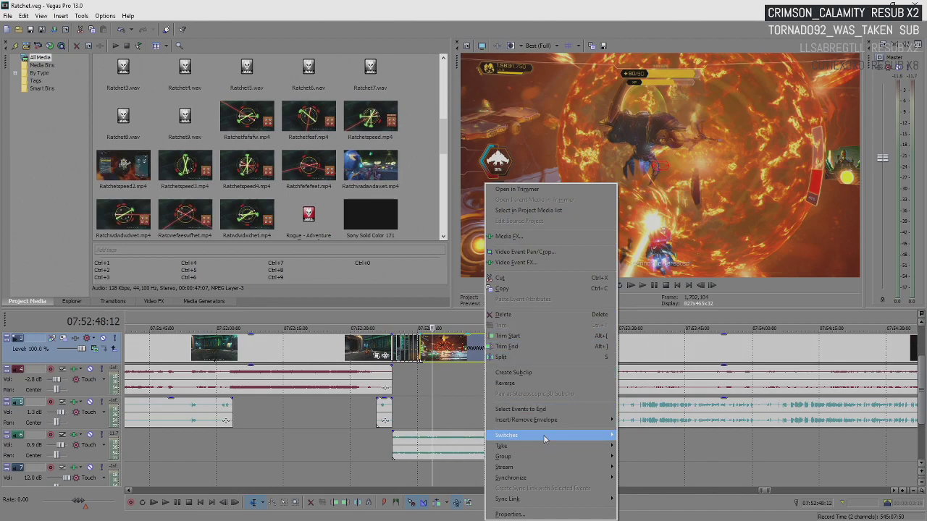
left_click(452, 386)
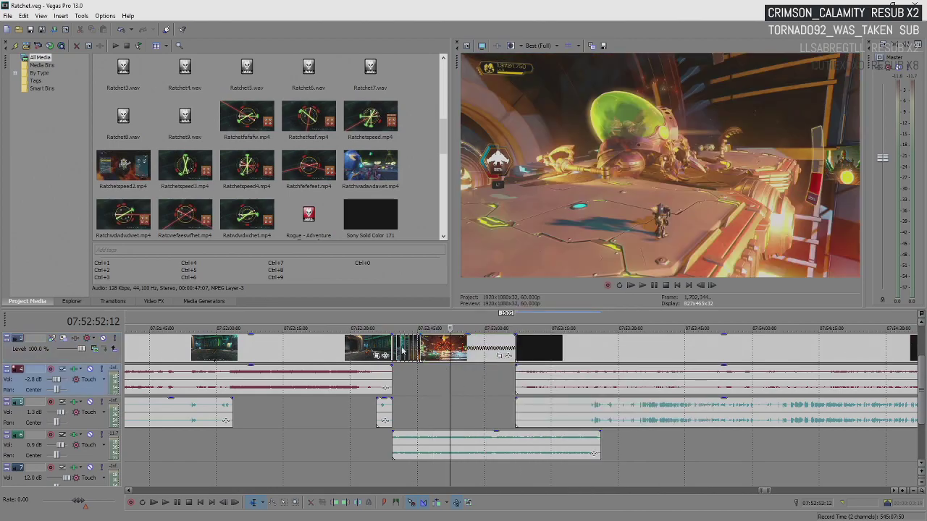
Step: Disable resampling on all video segments from the first level-up through the boss fight
left_click(394, 345)
scroll(394, 344, "up", 5)
left_click(498, 345)
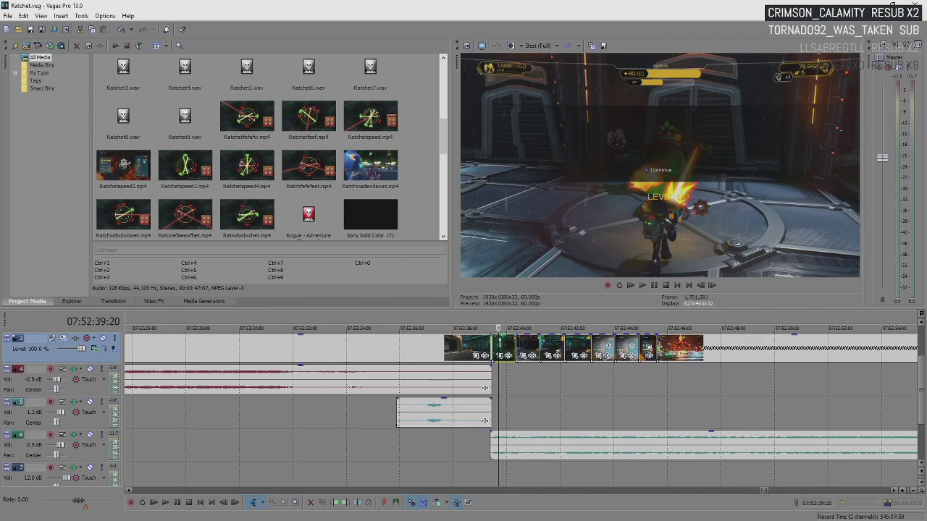
left_click(694, 356, "shift")
right_click(694, 356)
mouse_move(740, 268)
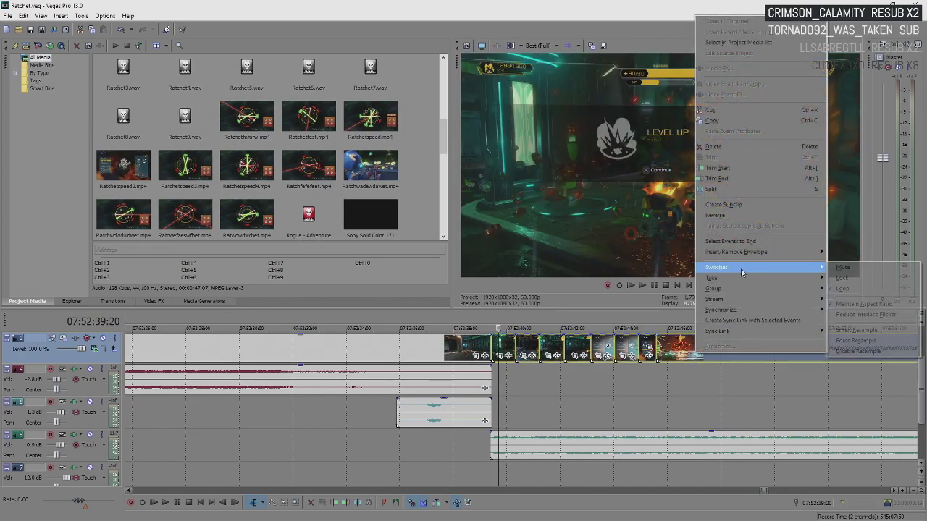
left_click(858, 354)
Step: Disable resampling on the credits video segment
left_click(759, 388)
scroll(761, 389, "down", 4)
right_click(649, 351)
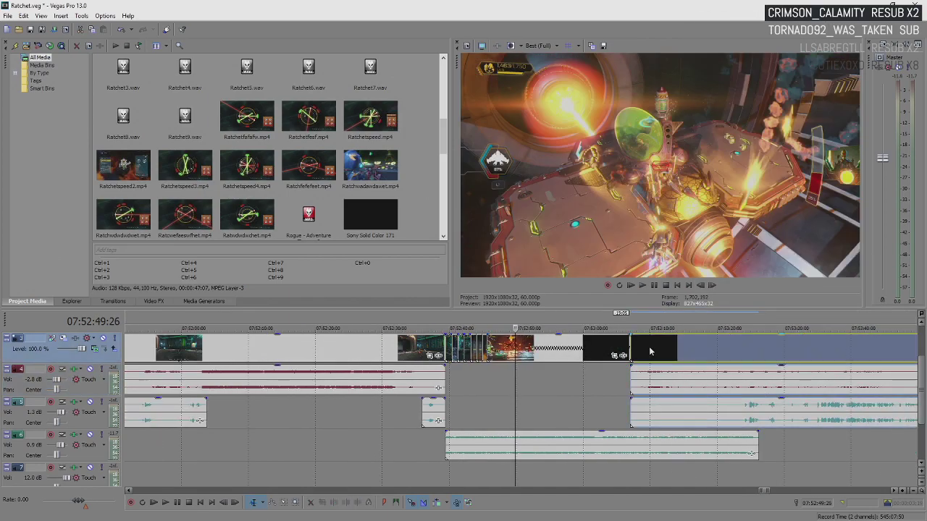
mouse_move(692, 283)
left_click(831, 343)
Step: Play the sequence from the upgrade shots into the sped-up boss fight with the music
left_click(482, 347)
key("space")
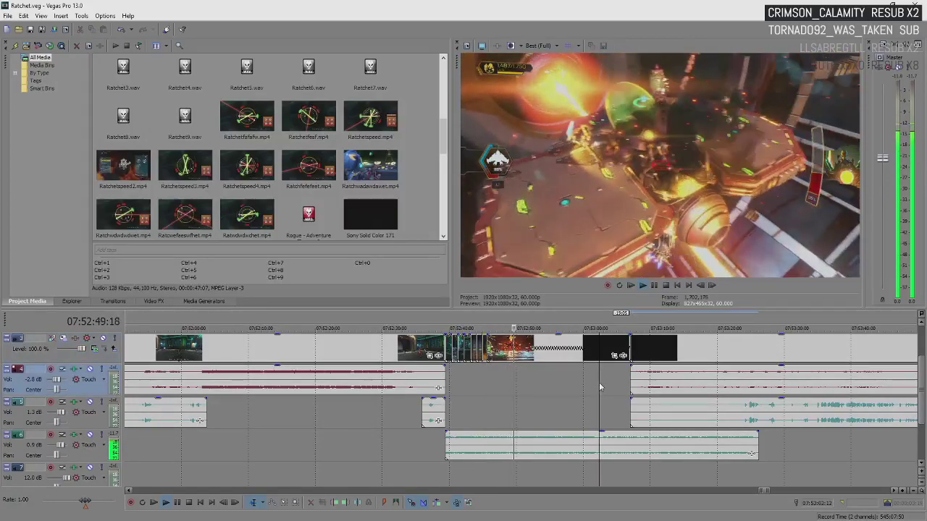
scroll(556, 387, "up", 2)
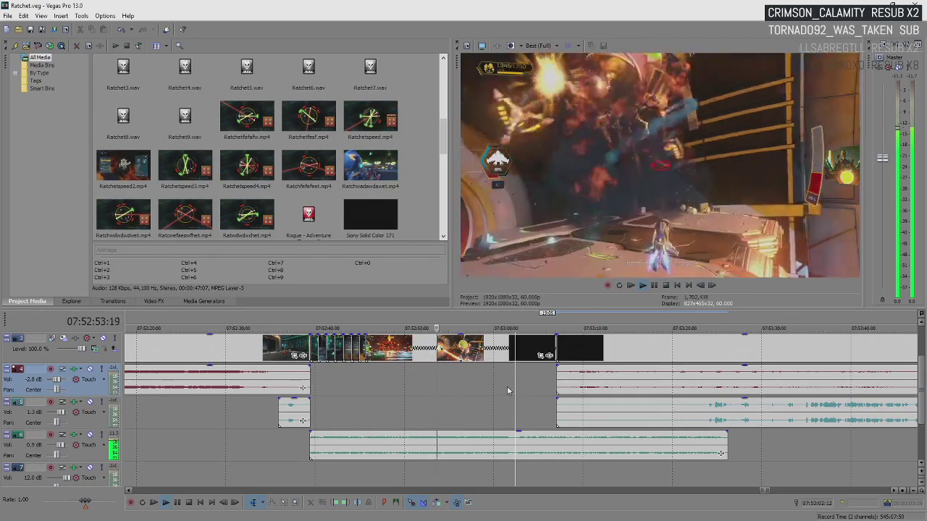
Step: Trim about 13 seconds off the start of the credits audio on track 4
left_click(557, 380)
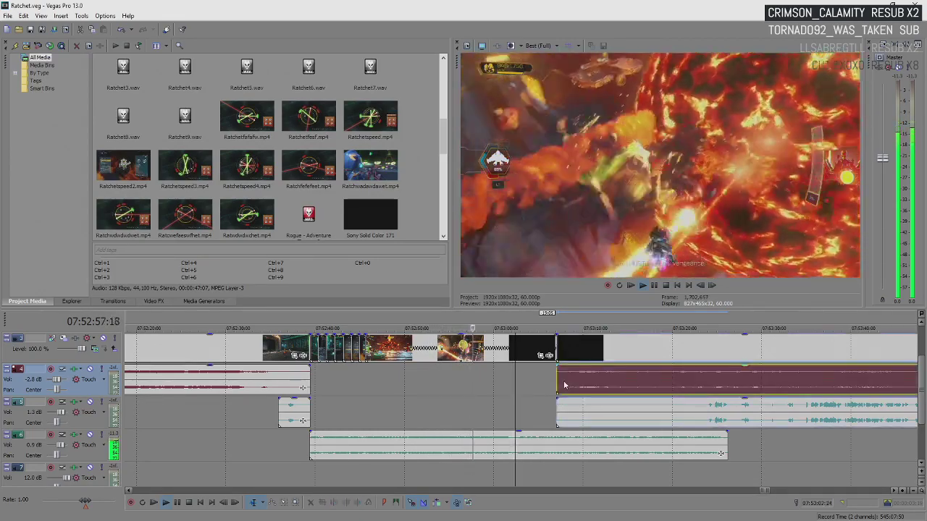
left_click_drag(556, 379, 666, 386)
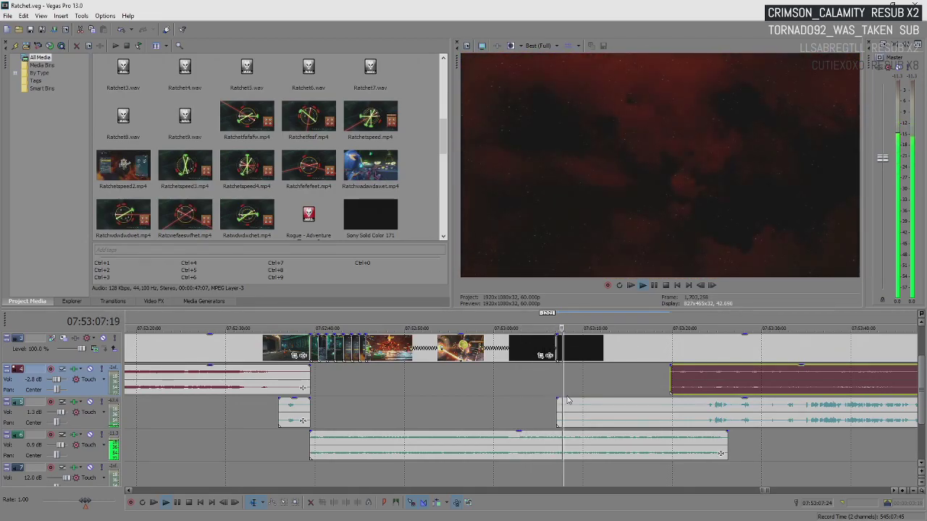
key("space")
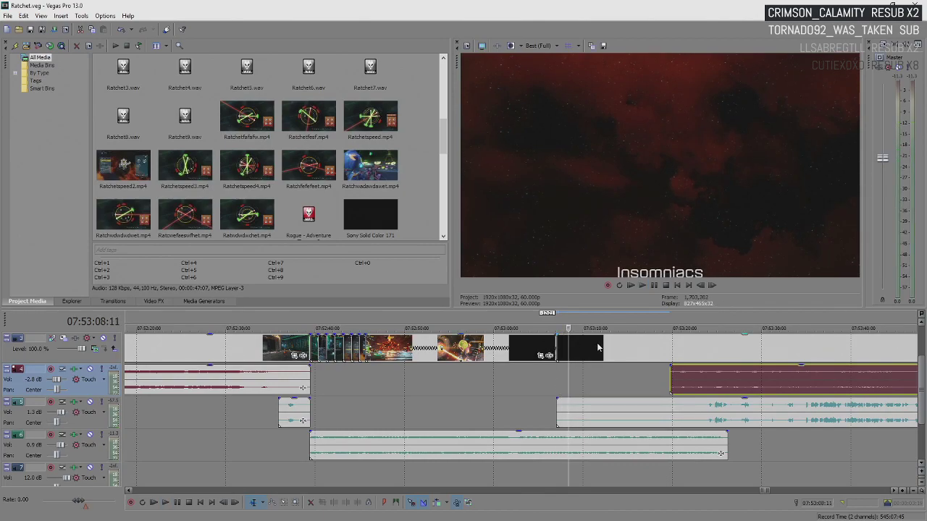
Step: Move the credits earlier to overlap the end of the boss fight by about 1 second, and play the crossfade
left_click(609, 411)
left_click_drag(620, 345, 609, 343)
left_click(539, 345)
key("space")
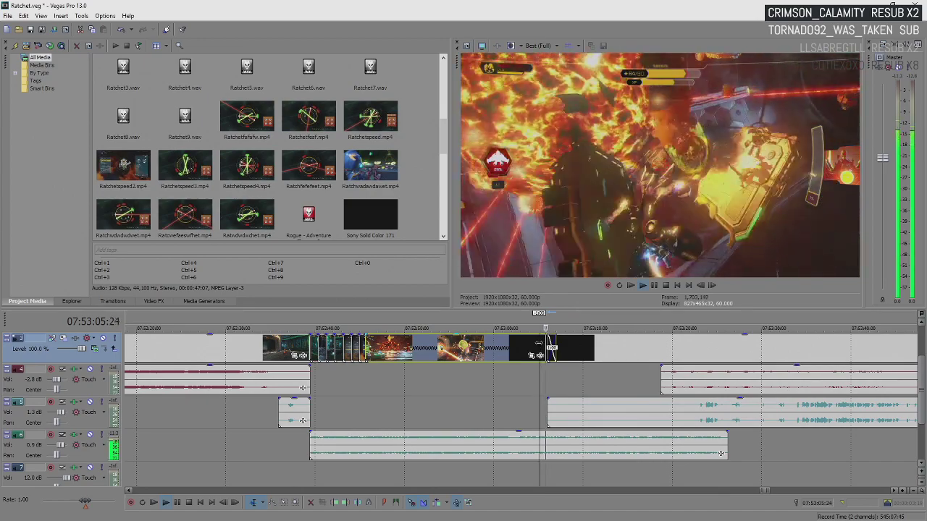
key("space")
Step: Move the credits video with its audio another 24 frames earlier to lengthen the boss fight crossfade, and play the transition
left_click(590, 354)
left_click(671, 403, "shift")
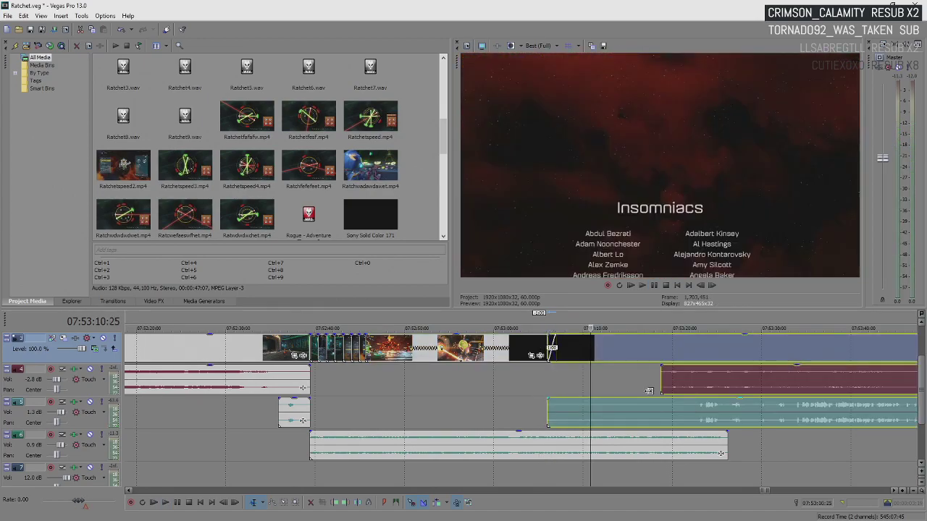
left_click_drag(624, 343, 618, 343)
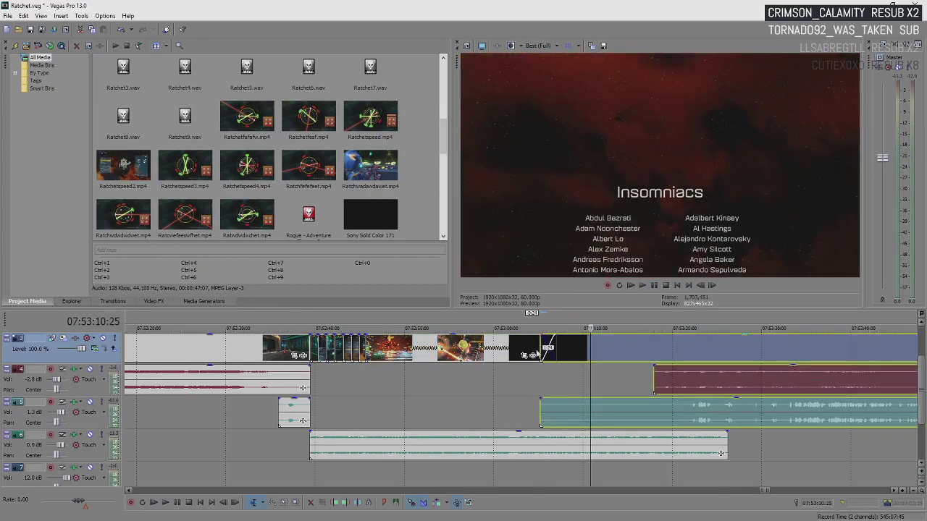
key("space")
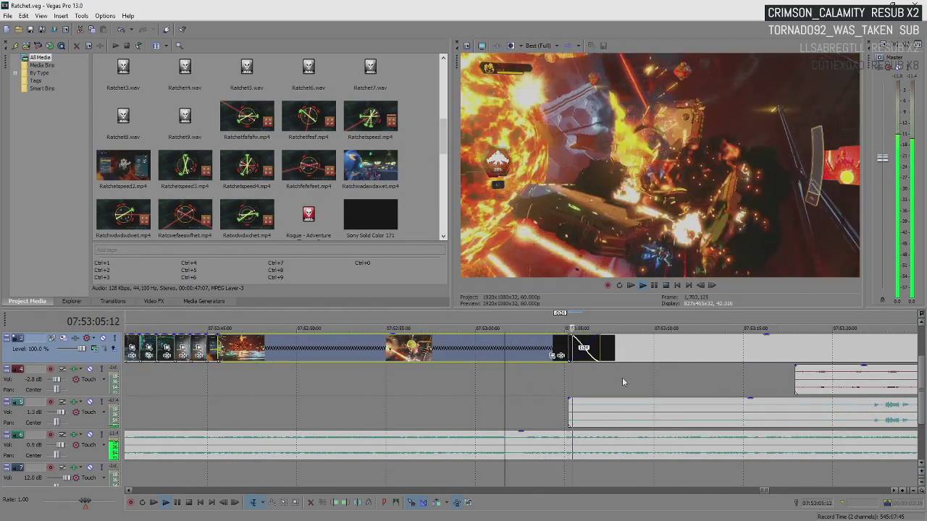
key("Return")
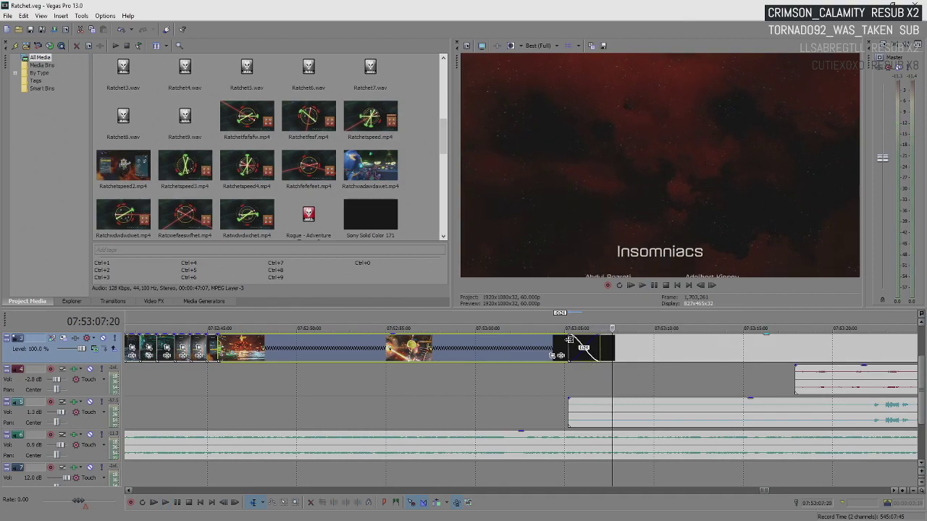
Step: Split the boss fight video at 07:53:04:28 and extend its last piece for a crossfade of about 5 seconds into the credits
left_click(566, 339)
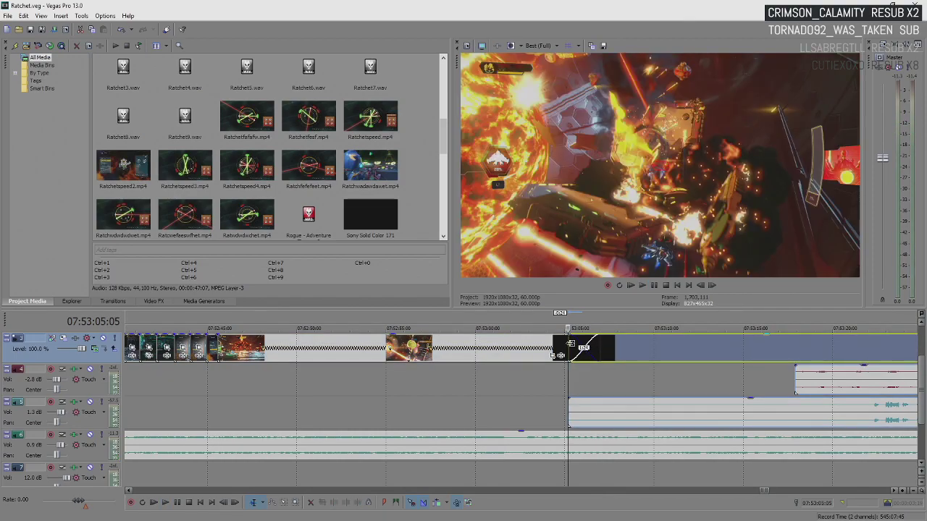
left_click(563, 346)
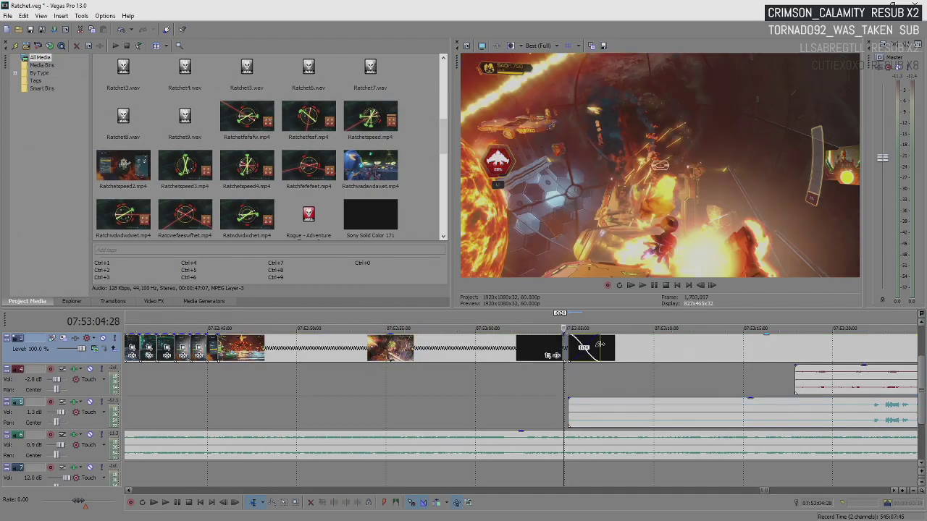
left_click_drag(611, 348, 655, 349)
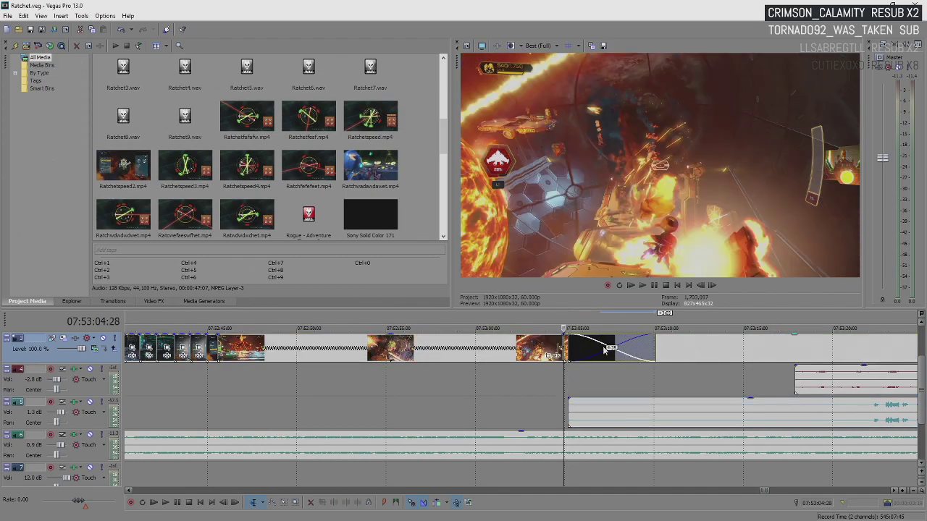
Step: Mark a loop region around the boss fight's crossfade into the credits and play through the transition
left_click_drag(524, 323, 702, 324)
key("space")
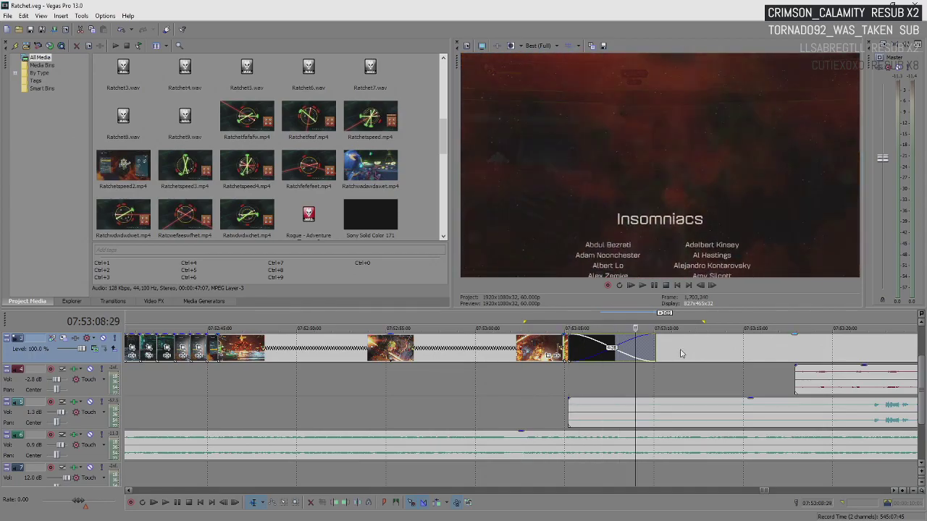
key("BackSpace")
left_click(513, 378)
key("space")
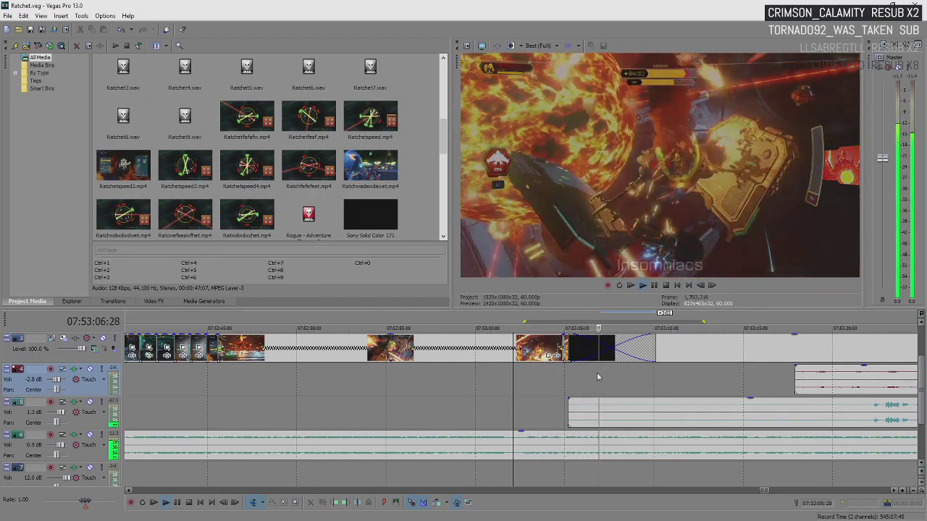
key("Return")
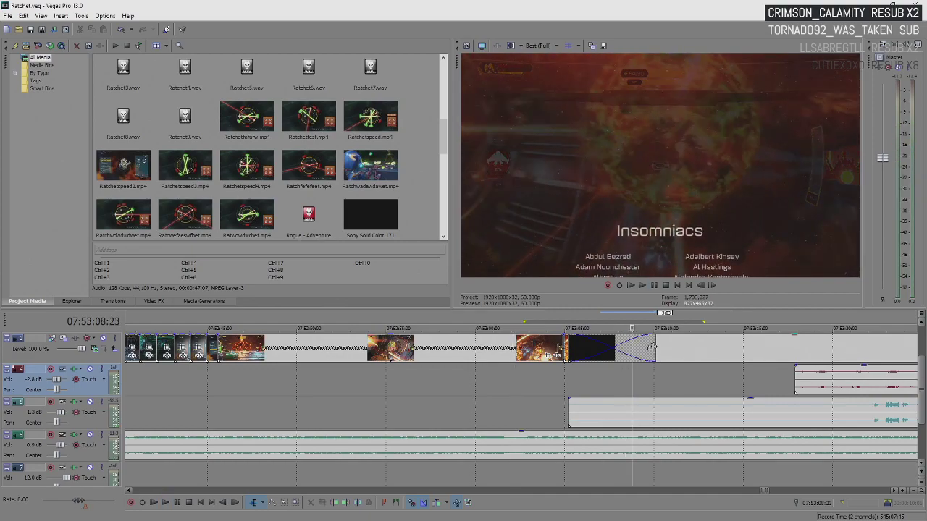
Step: Shorten the crossfade from the boss fight into the credits to about 2.6 seconds and play it
left_click_drag(651, 346, 612, 345)
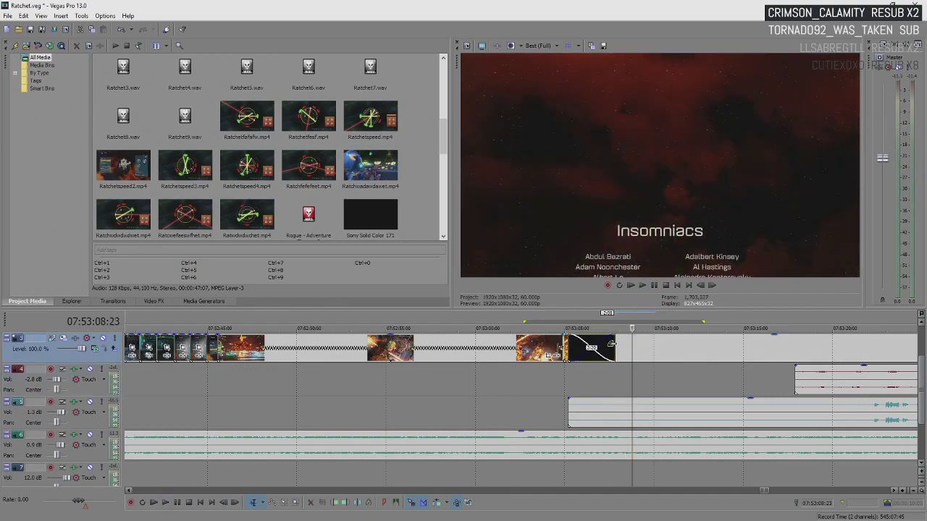
left_click(534, 370)
key("space")
key("space")
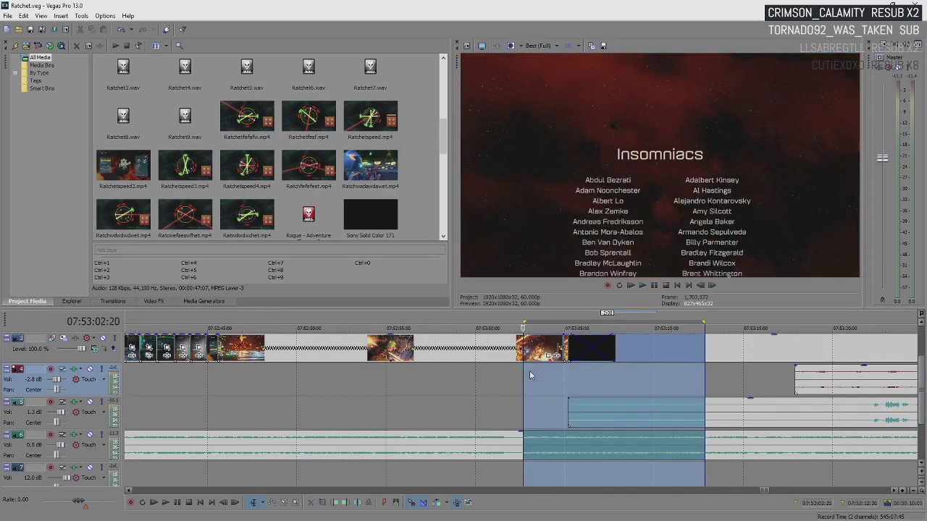
left_click(529, 370)
key("space")
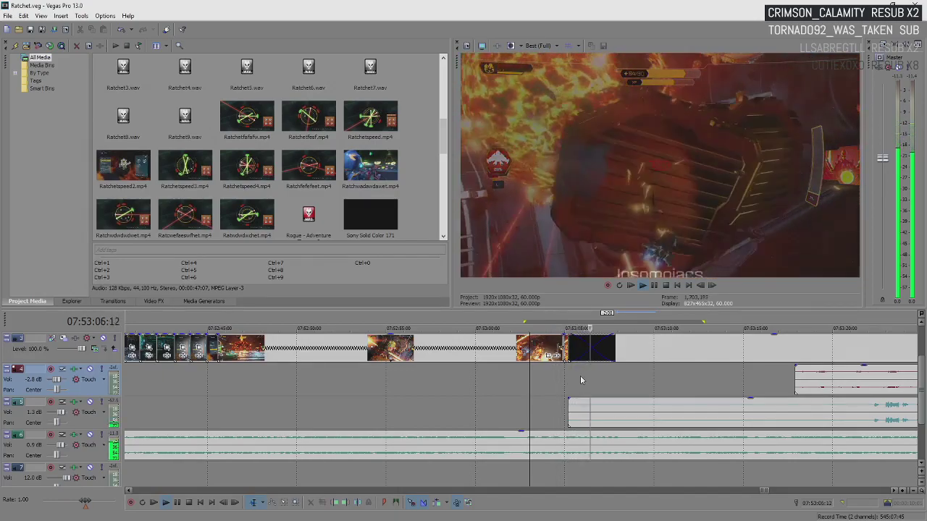
Step: Trim the end of the music on track 6 to 07:53:11:02, during the opening of the credits
scroll(642, 375, "down", 3)
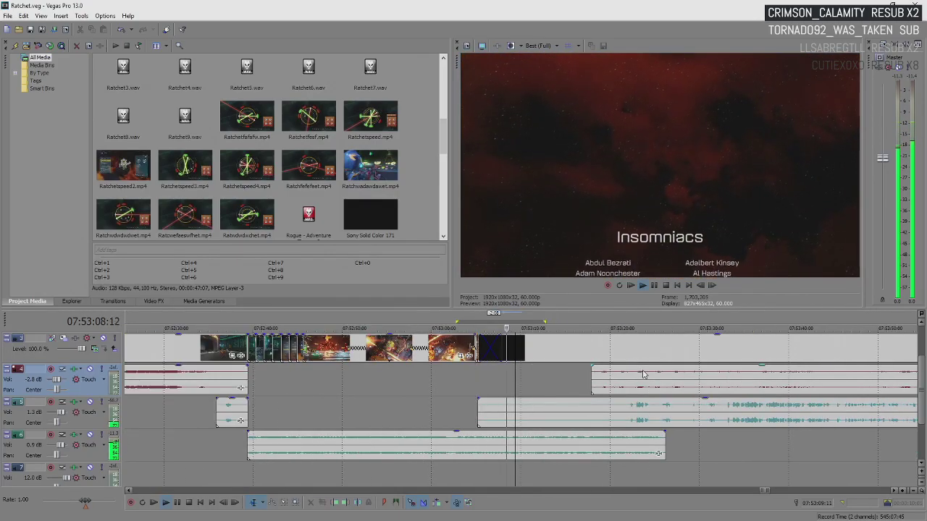
left_click(529, 359)
left_click_drag(661, 446, 530, 447)
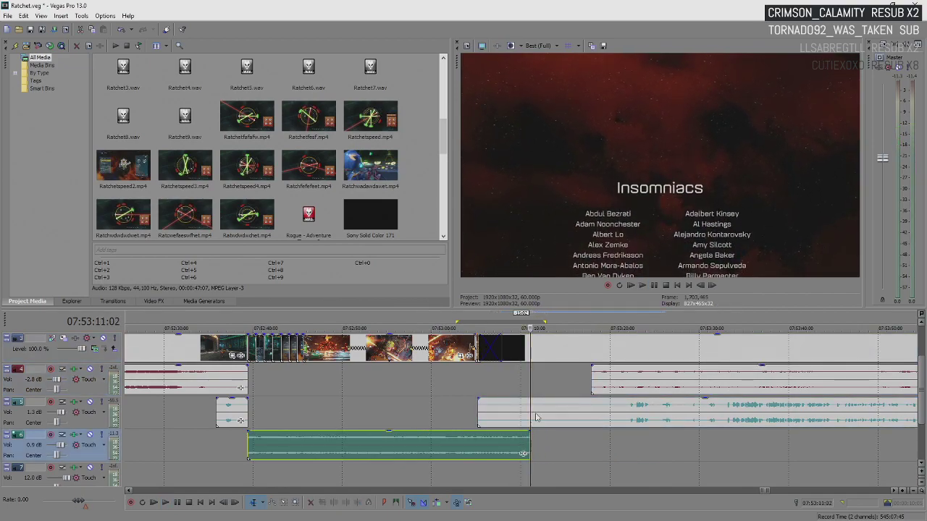
Step: Split the credits where the music ends and trim about 22 seconds off the start of the later video and audio segments
left_click(531, 356)
key("s")
left_click(578, 353)
left_click(624, 412, "shift")
key("ctrl+s")
left_click_drag(532, 341, 729, 356)
key("space")
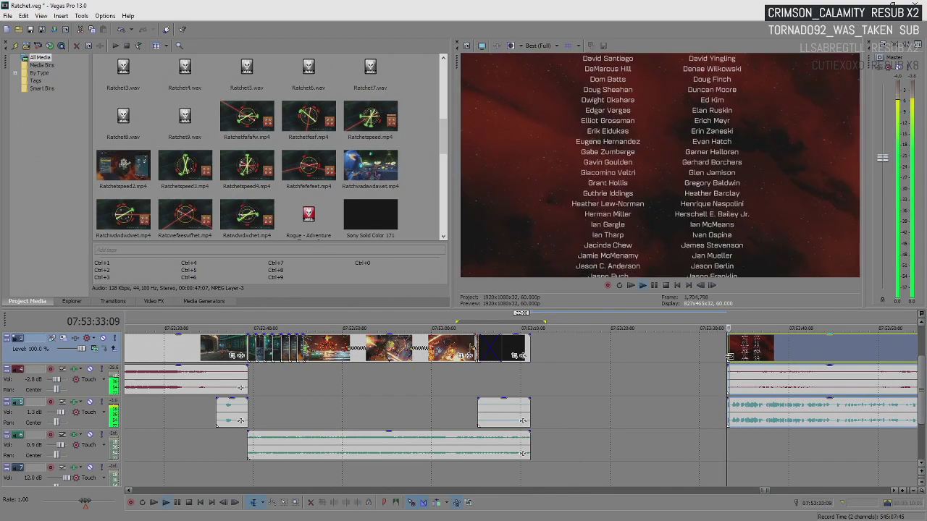
Step: Move the later credits segments against the end of the first credits segment, save the project and play the join
left_click(555, 361)
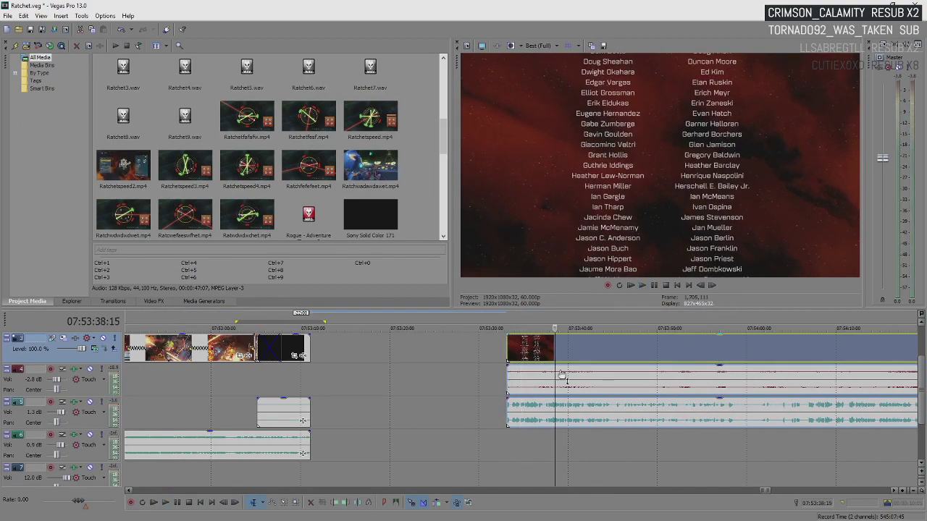
left_click_drag(537, 361, 309, 374)
left_click(297, 379)
scroll(304, 380, "up", 3)
key("ctrl+s")
key("space")
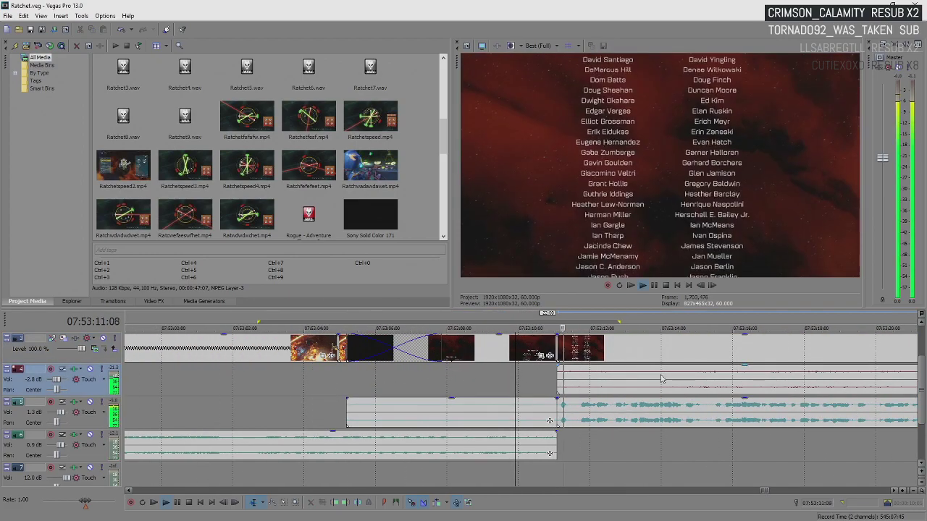
key("space")
Step: Move the later credits video and audio further along the timeline to leave a gap after the first credits segment
scroll(564, 381, "down", 6)
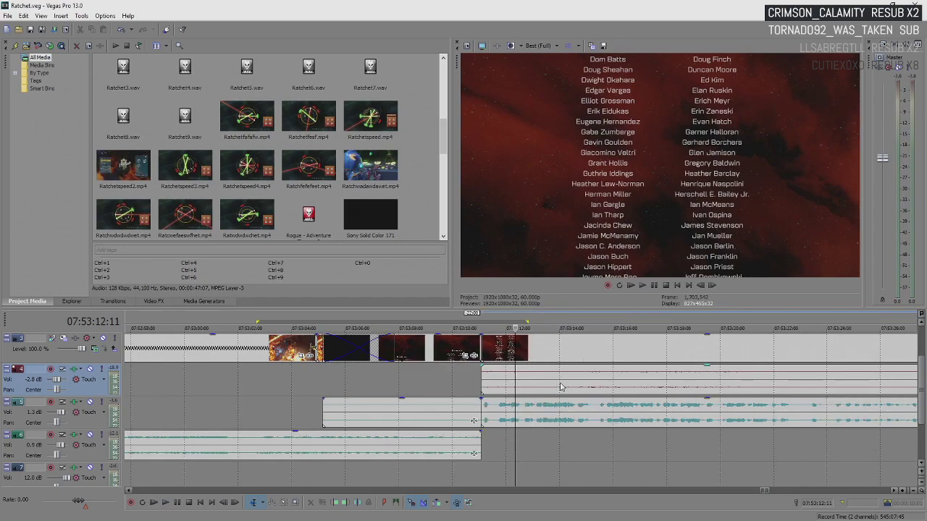
scroll(612, 373, "down", 4)
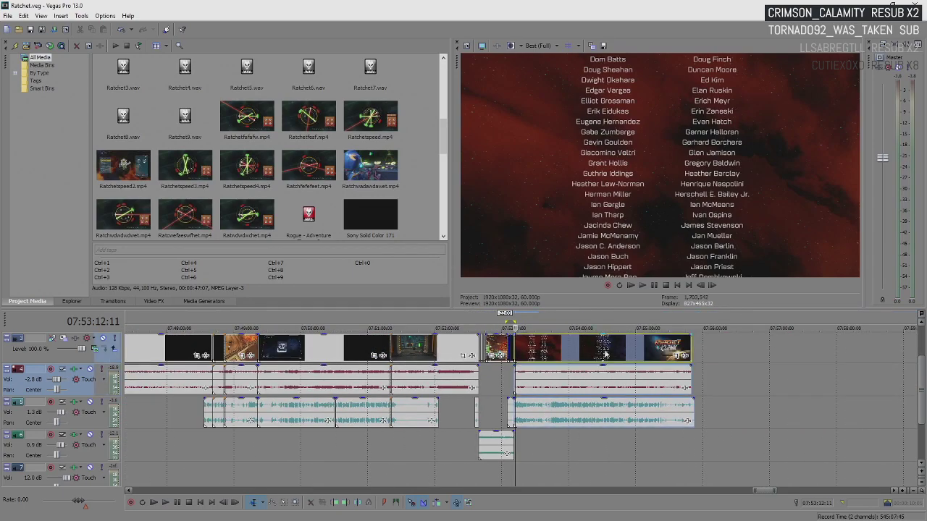
left_click(605, 353)
left_click_drag(561, 351, 665, 352)
left_click(517, 346)
Step: Extend the first credits video segment to about 07:55:00, moving the later credits further along to make room
scroll(521, 349, "up", 6)
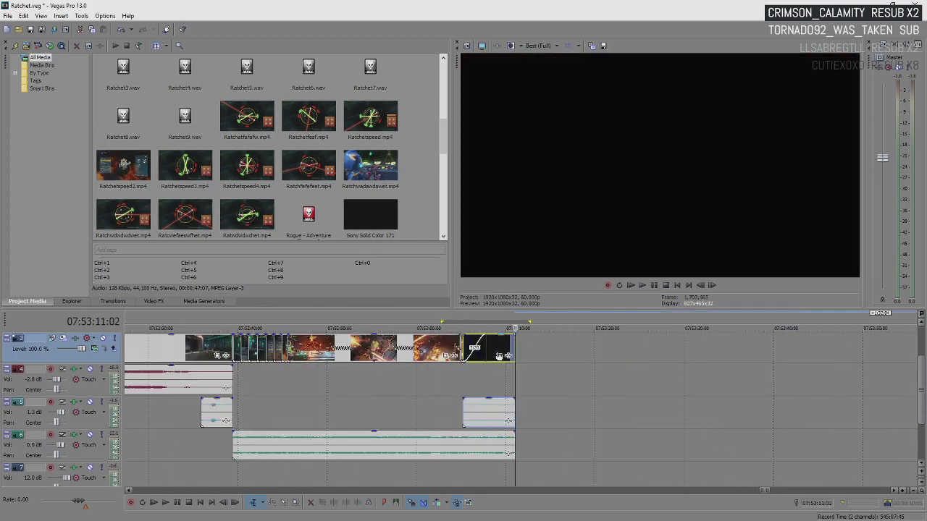
left_click(499, 347)
left_click_drag(514, 345, 844, 347)
scroll(647, 372, "down", 6)
left_click(711, 354)
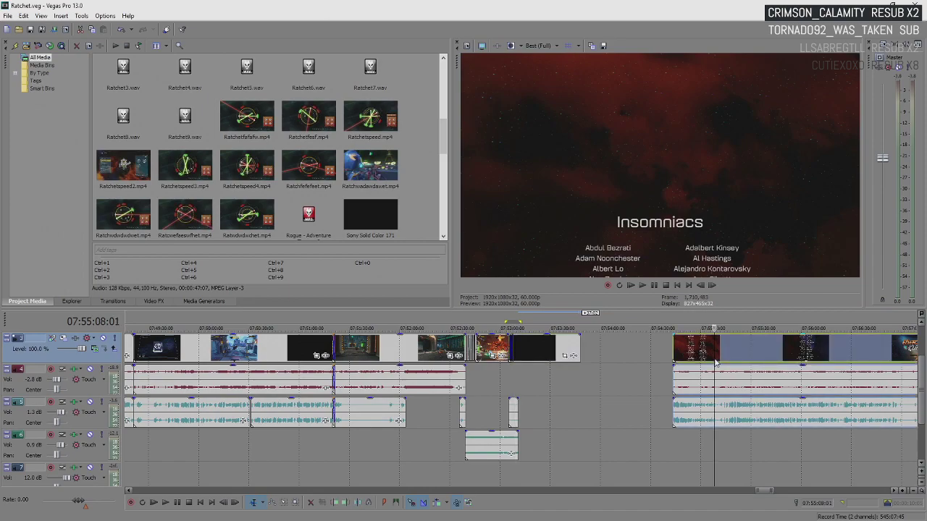
left_click_drag(697, 346, 783, 351)
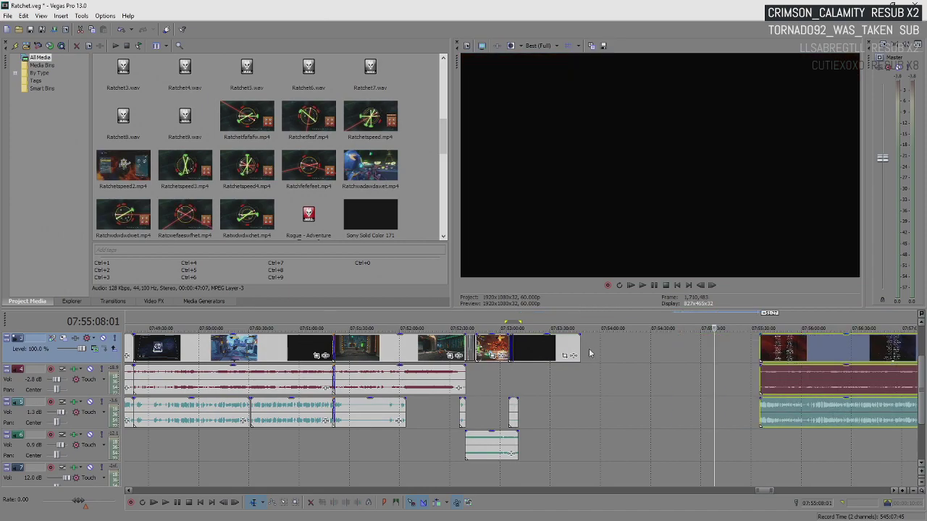
left_click_drag(580, 352, 708, 350)
scroll(660, 409, "down", 3)
Step: Delete the later credits video segment and move its two audio segments back to the end of the music
left_click(624, 410)
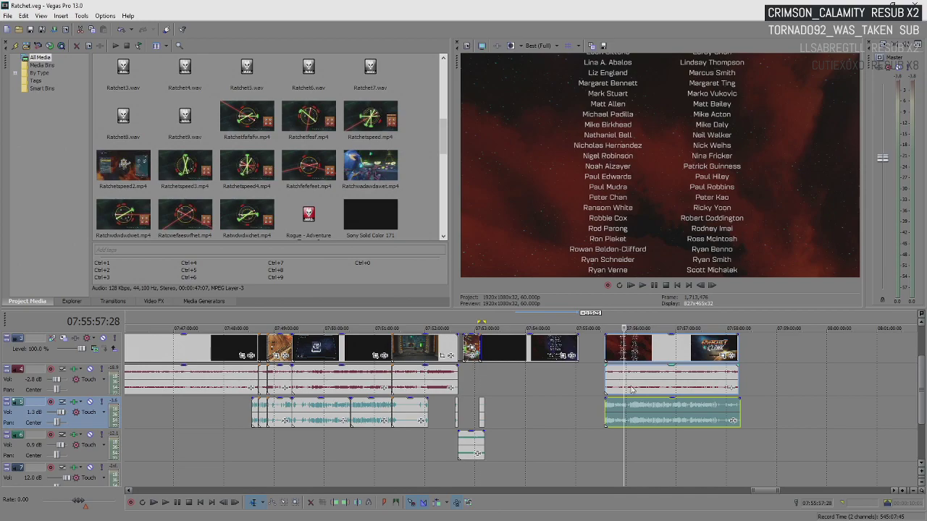
left_click(633, 353)
key("Delete")
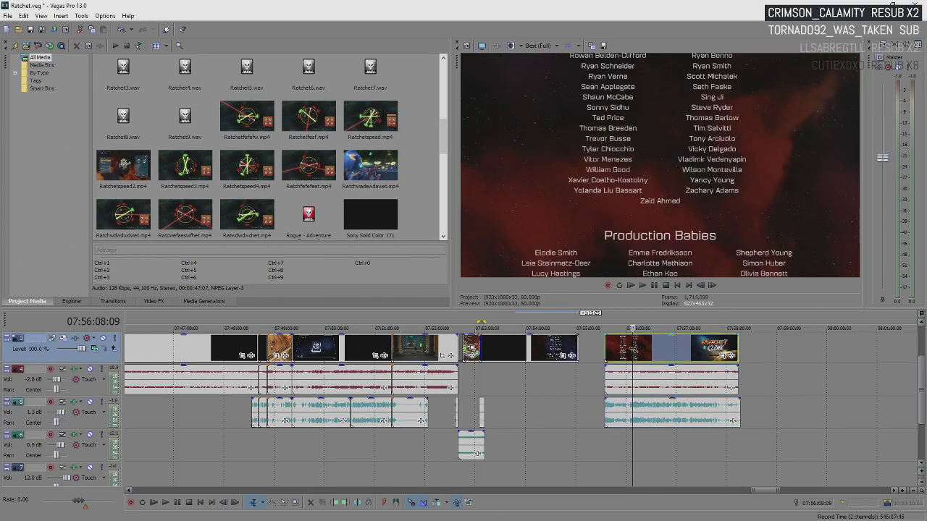
left_click(630, 381)
left_click(667, 409, "ctrl")
left_click_drag(632, 393, 507, 390)
Step: Fade the music out while fading in the track 4 credits audio, overlapping from about 07:53:08 to 07:53:15
left_click(478, 381)
scroll(478, 381, "up", 6)
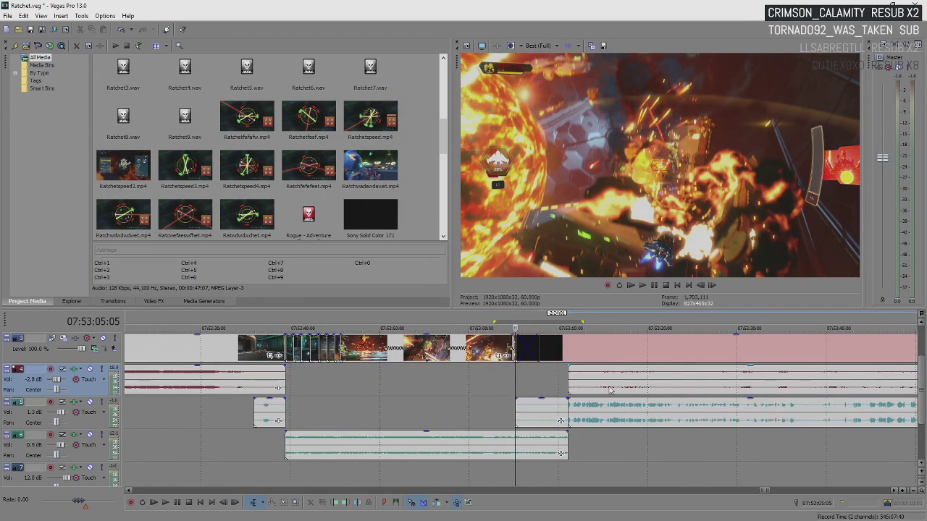
key("space")
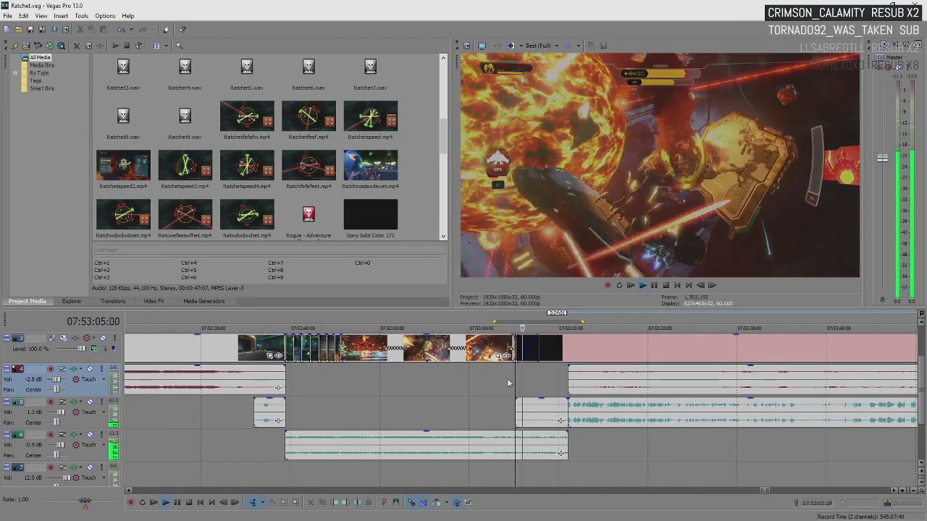
left_click_drag(569, 367, 588, 374)
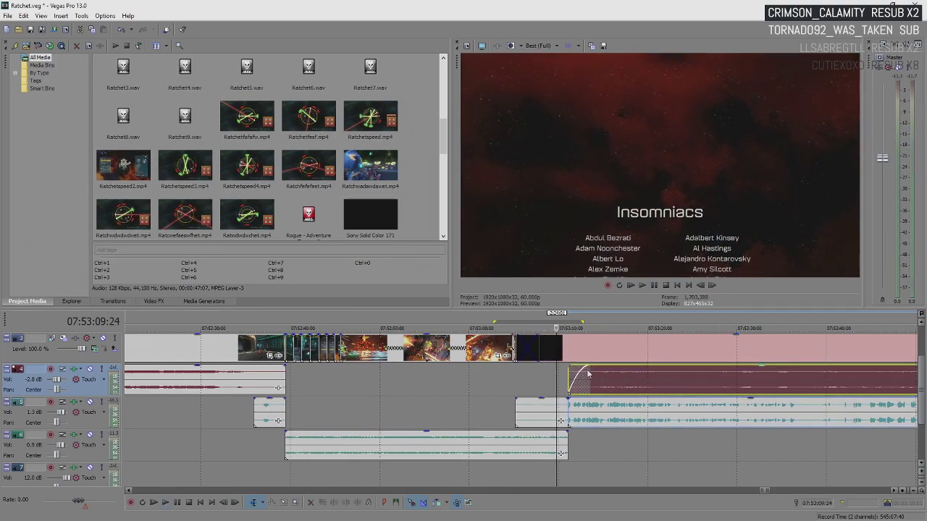
left_click_drag(566, 438, 539, 433)
left_click_drag(586, 375, 606, 384)
left_click(627, 377)
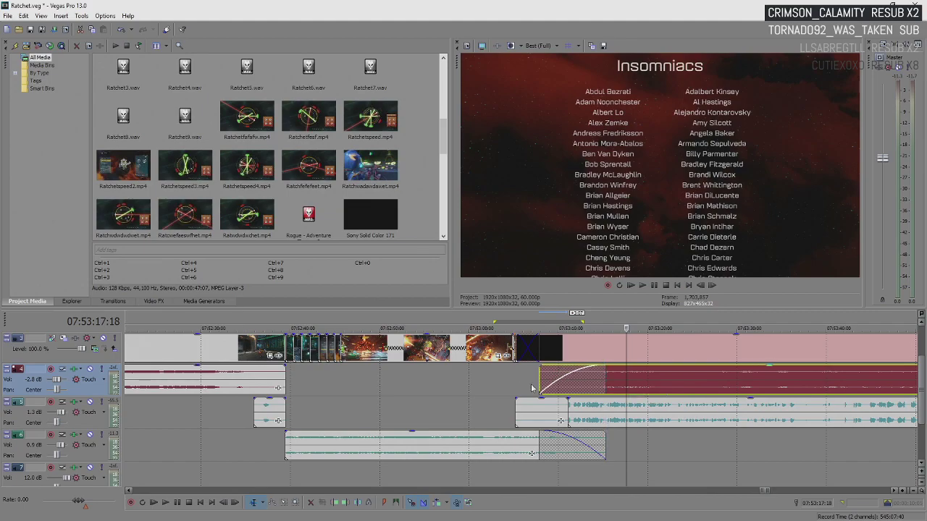
Step: Extend the credits video to the end of the track 4 credits audio, at about 07:55:50
left_click(520, 385)
key("space")
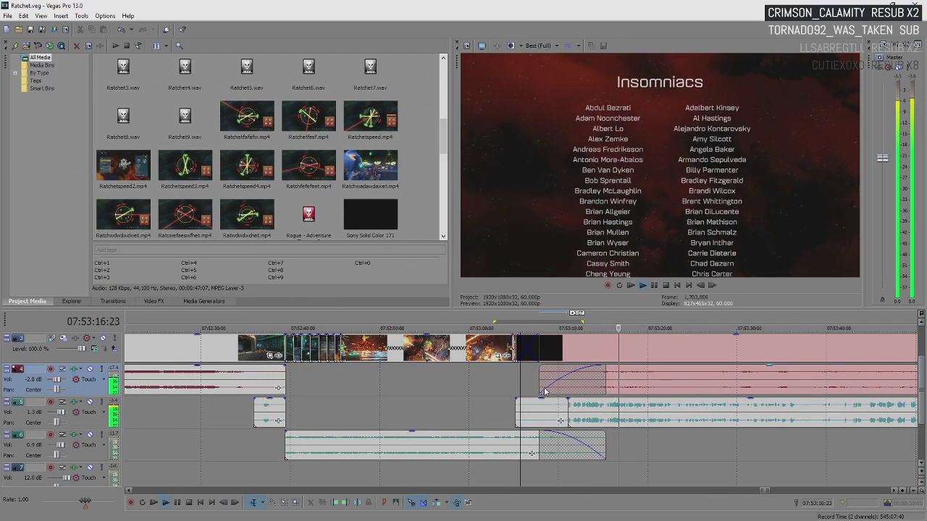
left_click(545, 392)
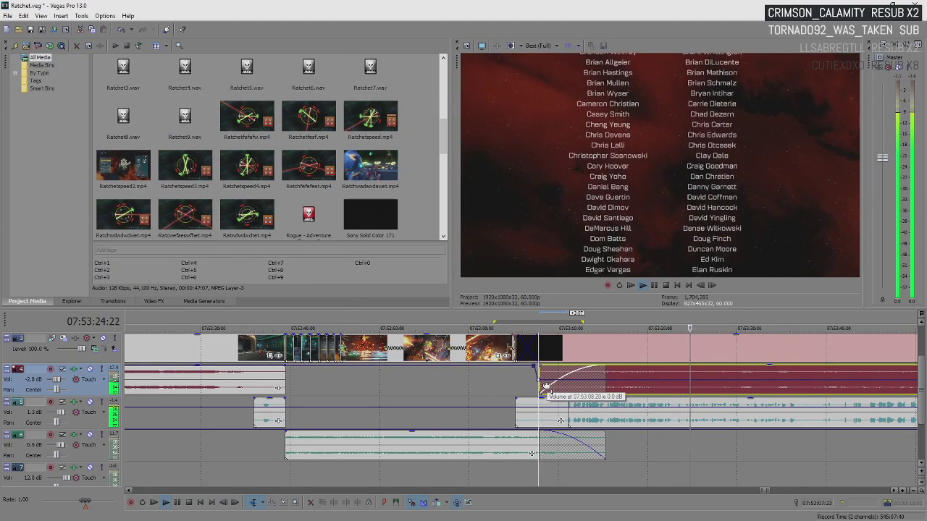
scroll(623, 401, "down", 3)
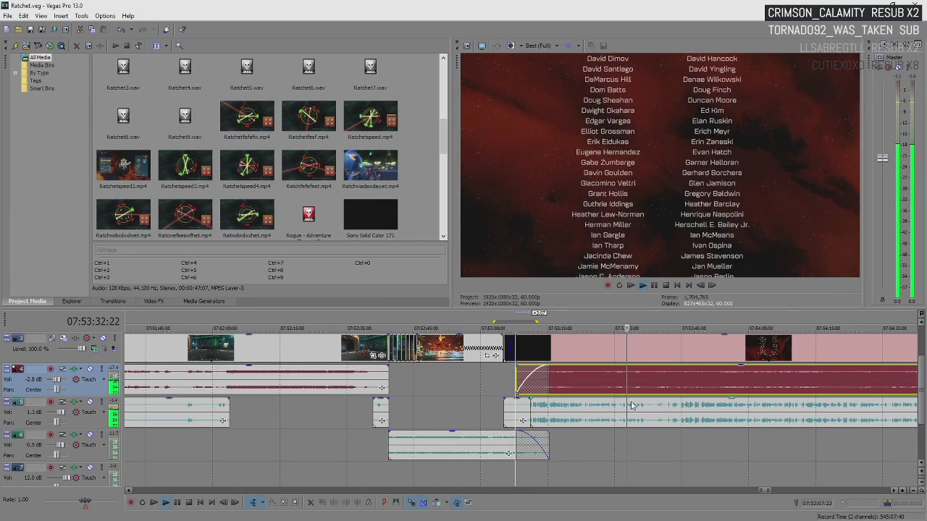
scroll(659, 394, "down", 4)
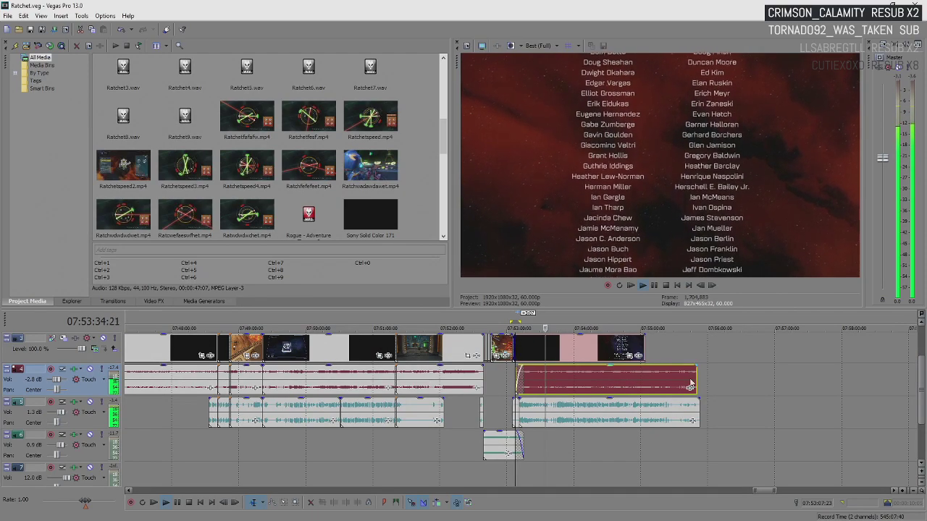
left_click_drag(644, 355, 696, 355)
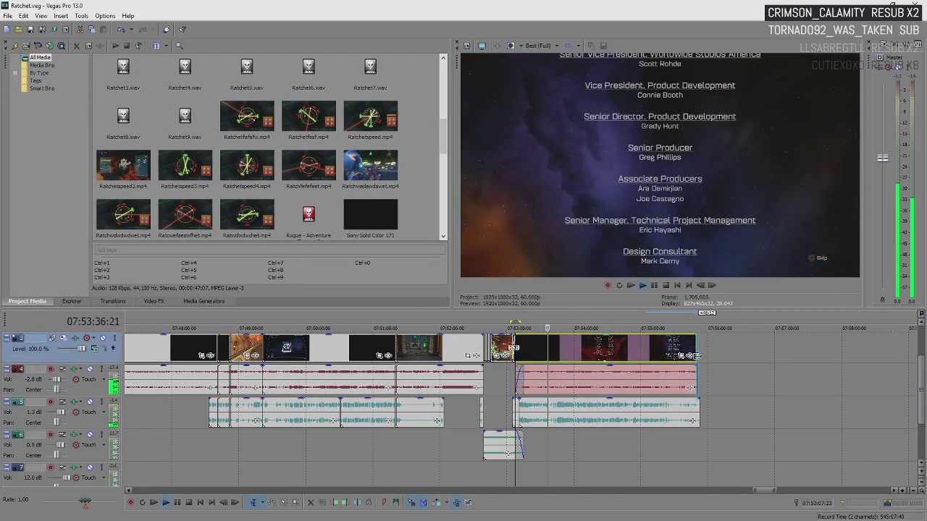
Step: Play through the credits with the track 5 audio to find an end point, and stop at 07:55:28:00
left_click(557, 416)
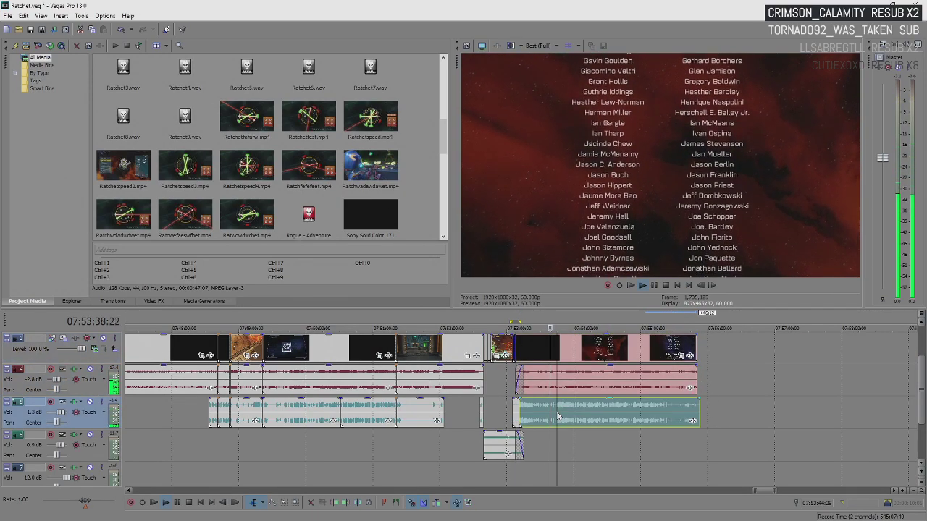
scroll(558, 416, "up", 4)
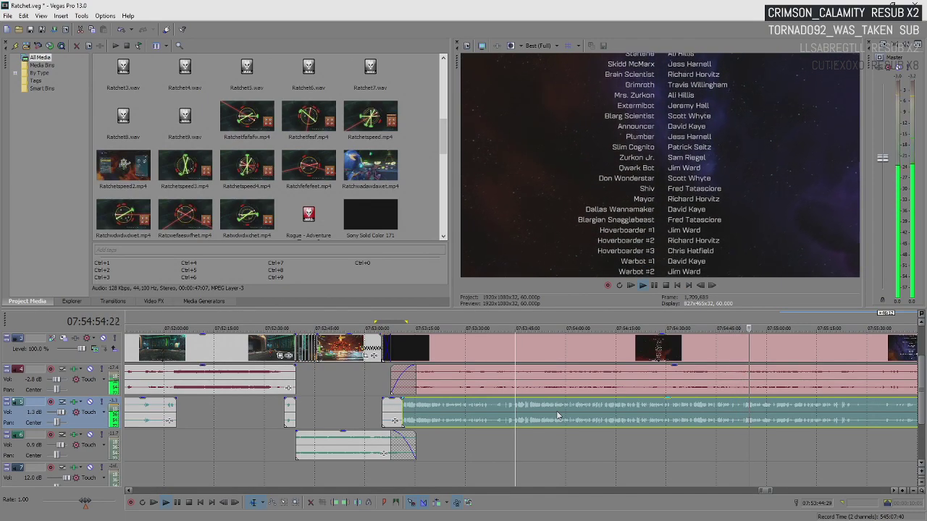
key("Return")
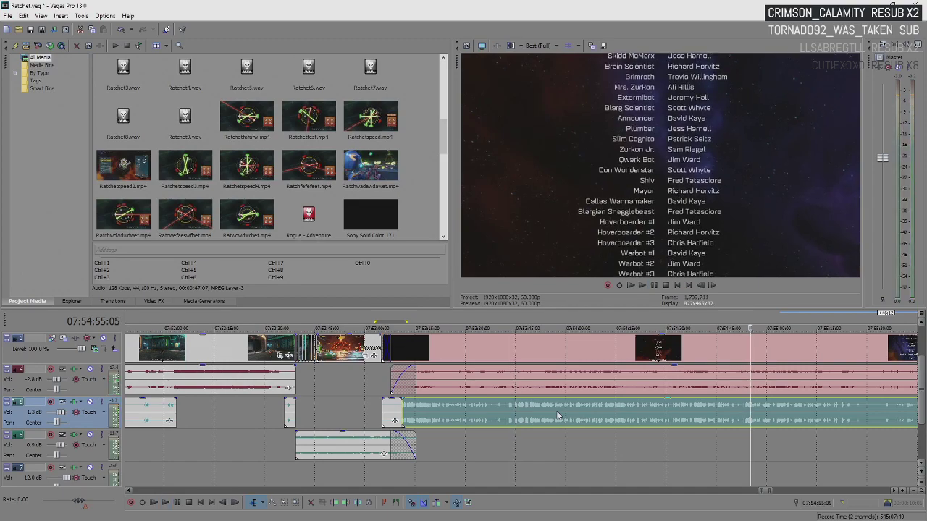
scroll(546, 421, "down", 10)
scroll(546, 426, "down", 6)
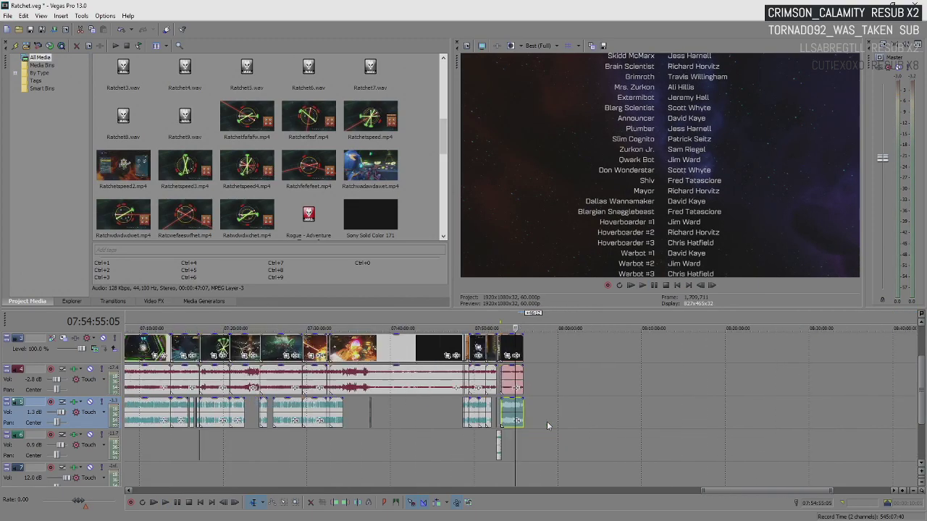
key("Return")
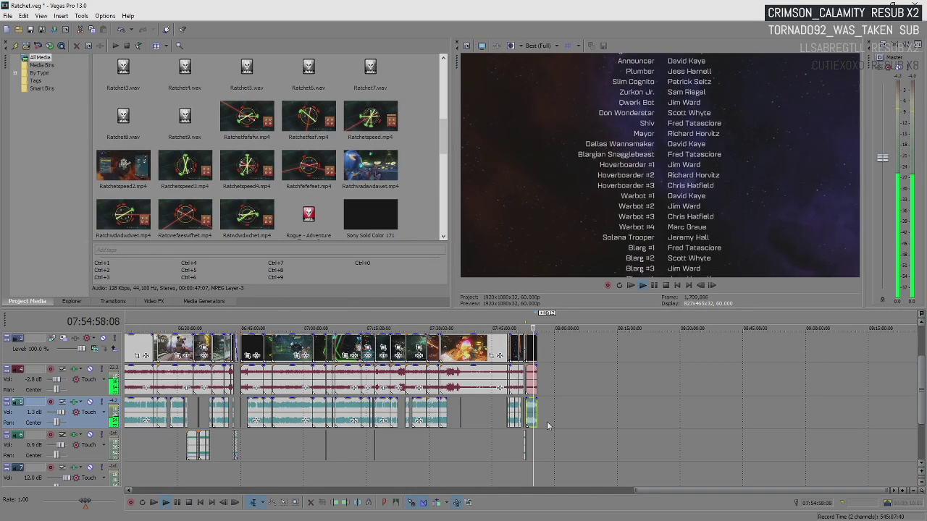
scroll(547, 424, "up", 12)
scroll(546, 424, "up", 6)
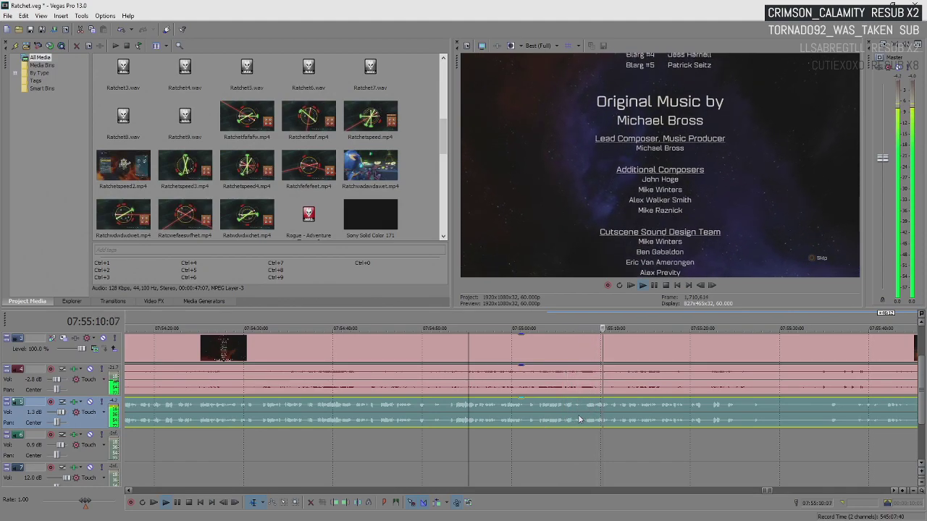
scroll(579, 418, "down", 3)
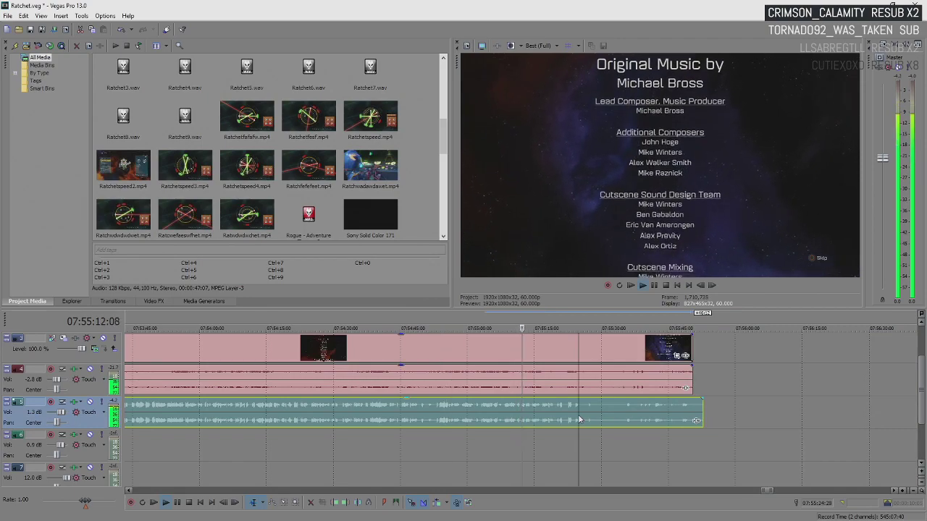
scroll(565, 418, "up", 3)
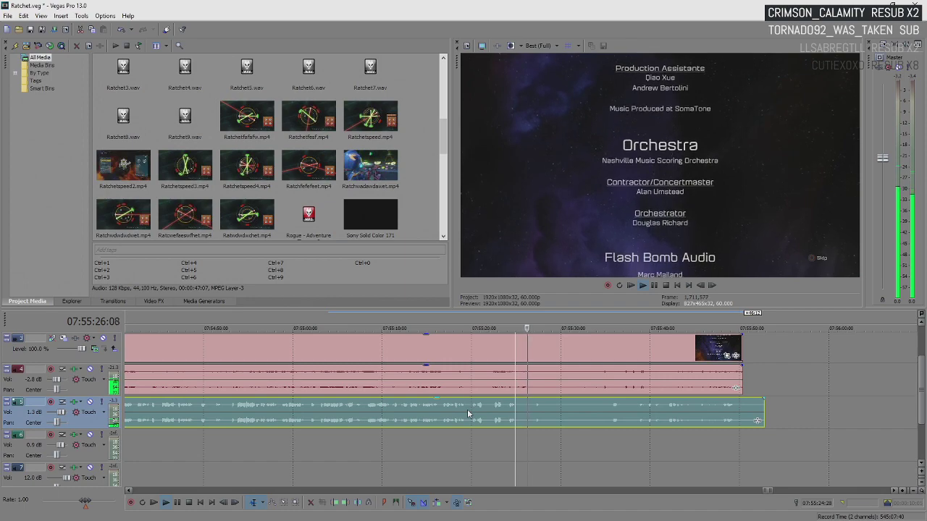
key("Return")
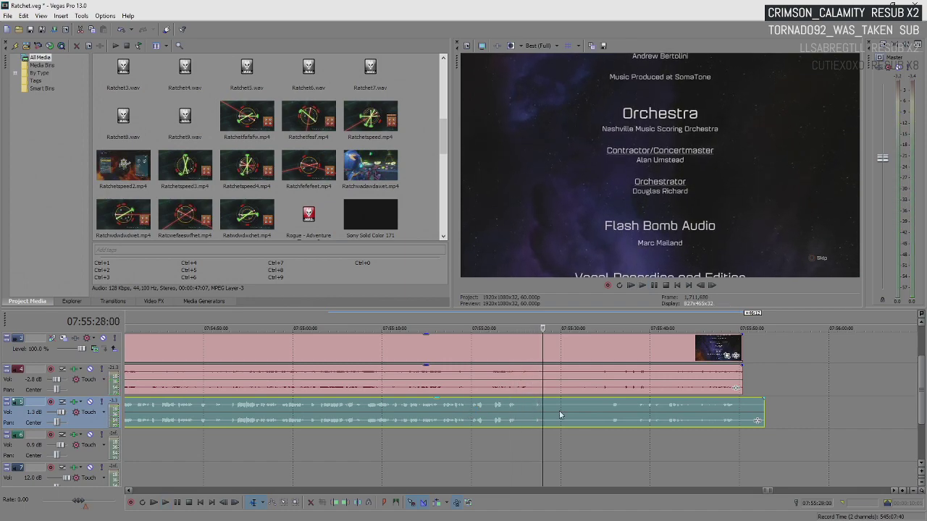
Step: Trim the track 5 audio to 07:55:28, and the credits video and track 4 audio to about 07:55:27
left_click_drag(762, 417, 542, 418)
left_click(742, 348)
left_click_drag(742, 347, 533, 355)
left_click_drag(740, 382, 203, 366)
Step: Fade out the track 4 audio from about 07:54:35 and the credits video from about 07:54:30, through to their ends
scroll(419, 394, "down", 4)
left_click_drag(421, 386, 397, 386)
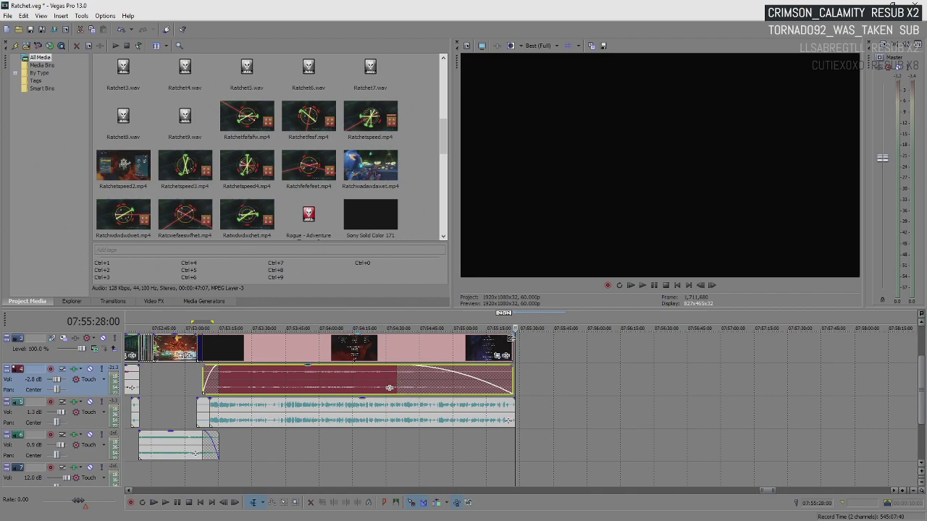
left_click_drag(513, 336, 387, 351)
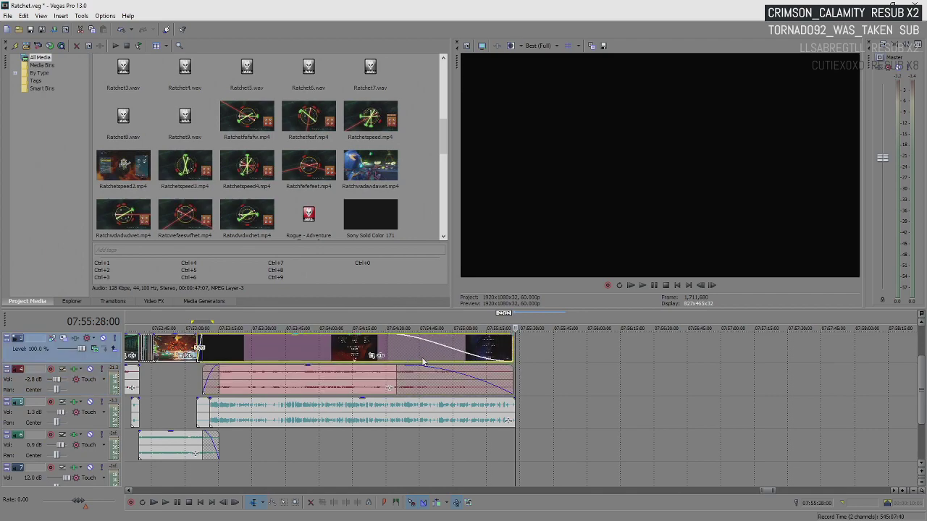
Step: Place the selected fan art images one after another on track 2, starting shortly after the credits at about 07:55:32
scroll(916, 386, "up", 1)
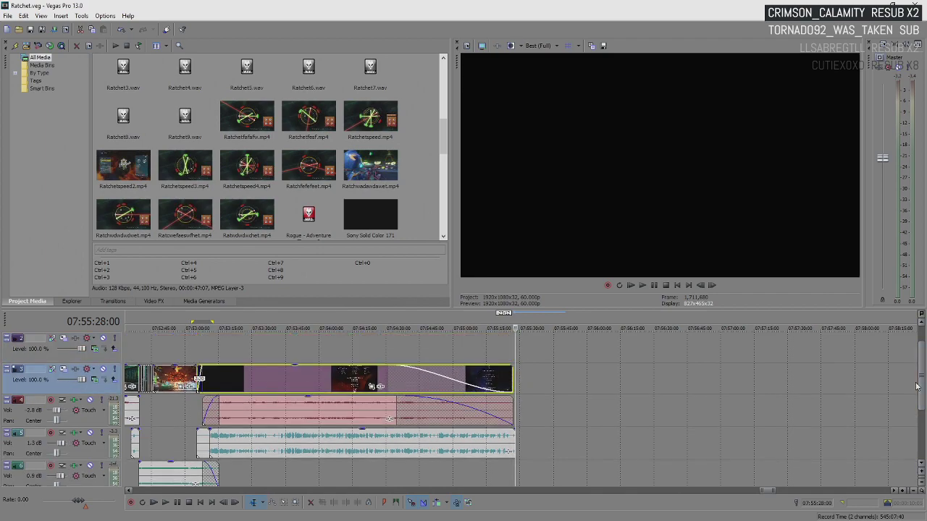
scroll(919, 385, "up", 1)
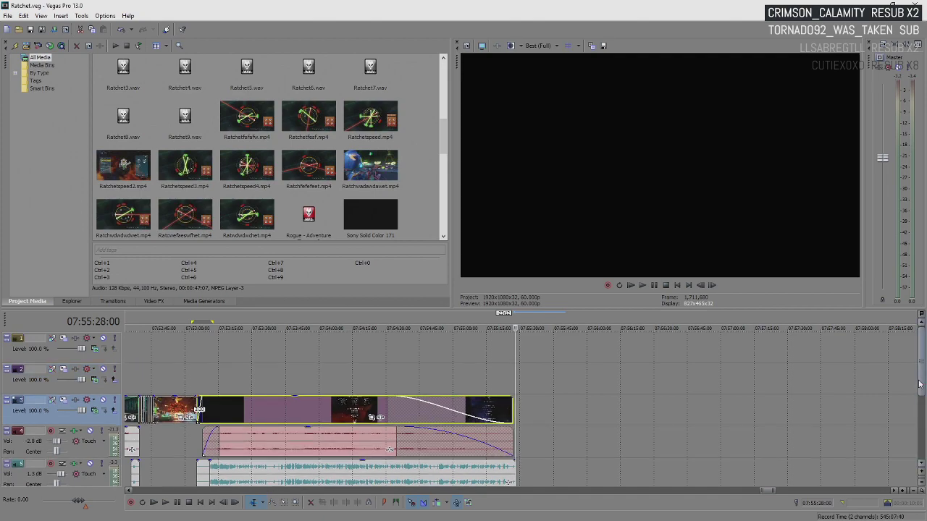
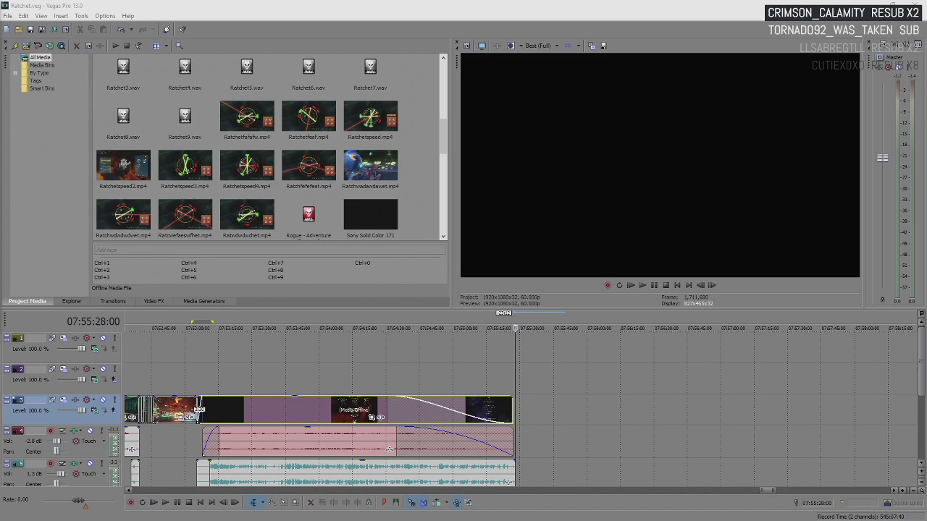
left_click_drag(514, 342, 528, 383)
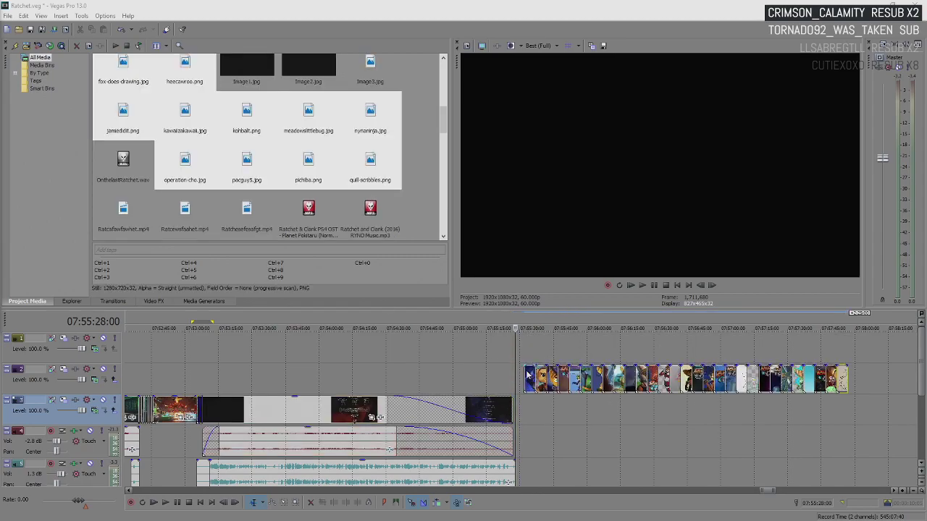
Step: Shrink the first fan art image with Pan/Crop so that it sits centred with a black border around it
left_click(527, 353)
scroll(527, 354, "up", 1)
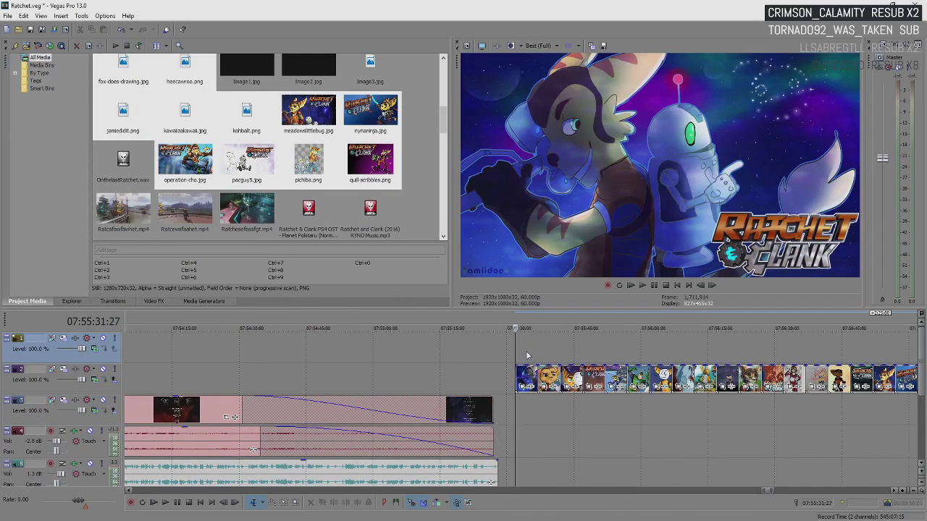
left_click(528, 378)
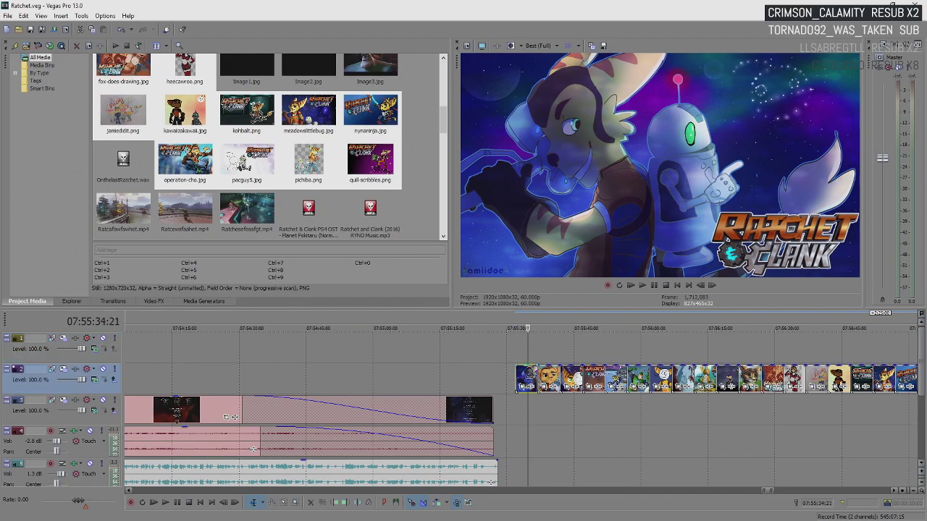
left_click(523, 386)
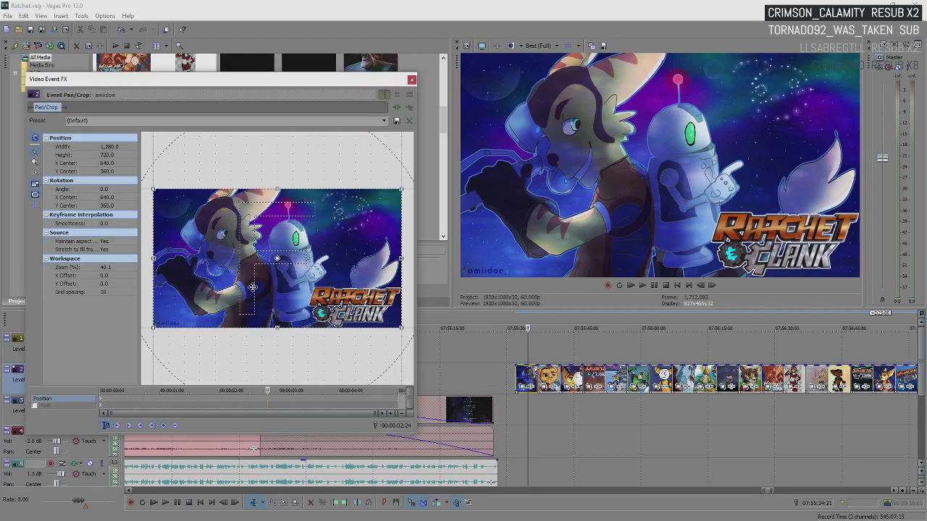
scroll(253, 290, "down", 3)
left_click_drag(344, 295, 386, 341)
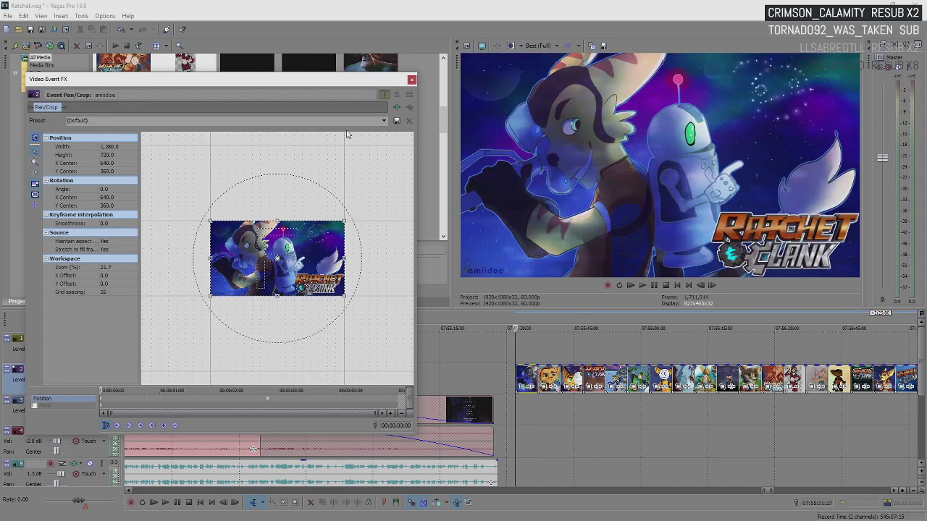
left_click(411, 79)
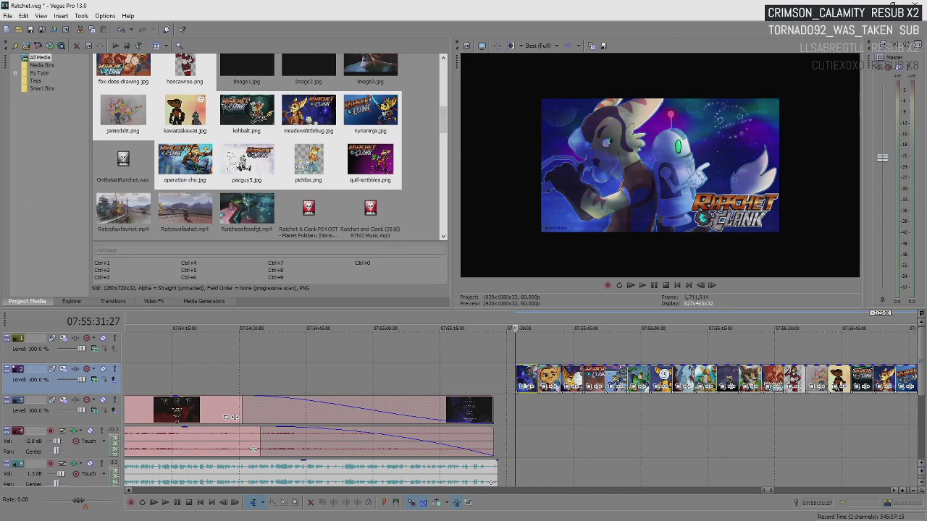
Step: Copy the first fan art image and paste its event attributes onto all the other images on track 2
right_click(524, 384)
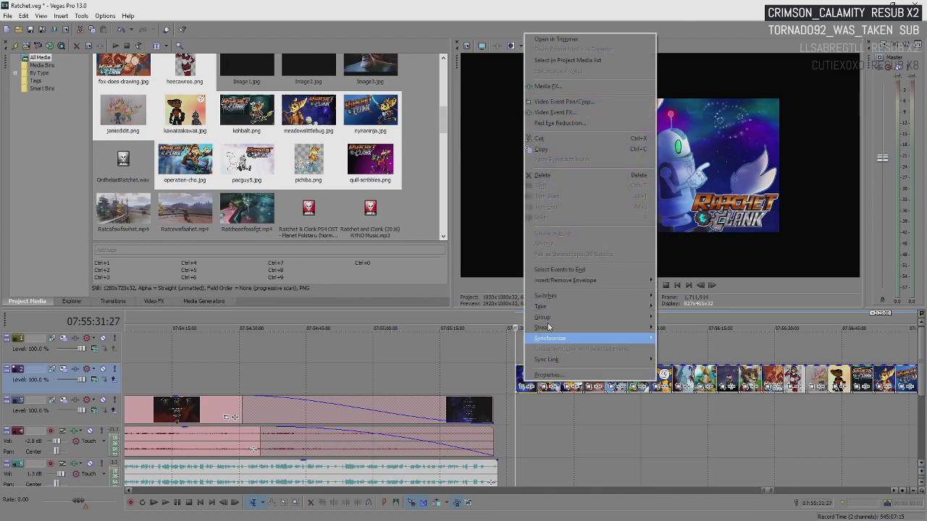
left_click(561, 149)
left_click(547, 378)
scroll(548, 380, "down", 3)
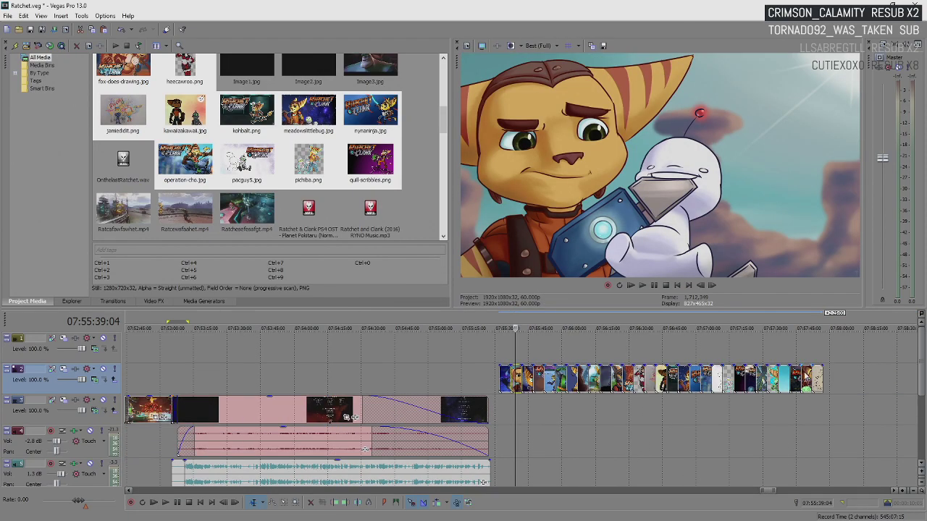
right_click(816, 376)
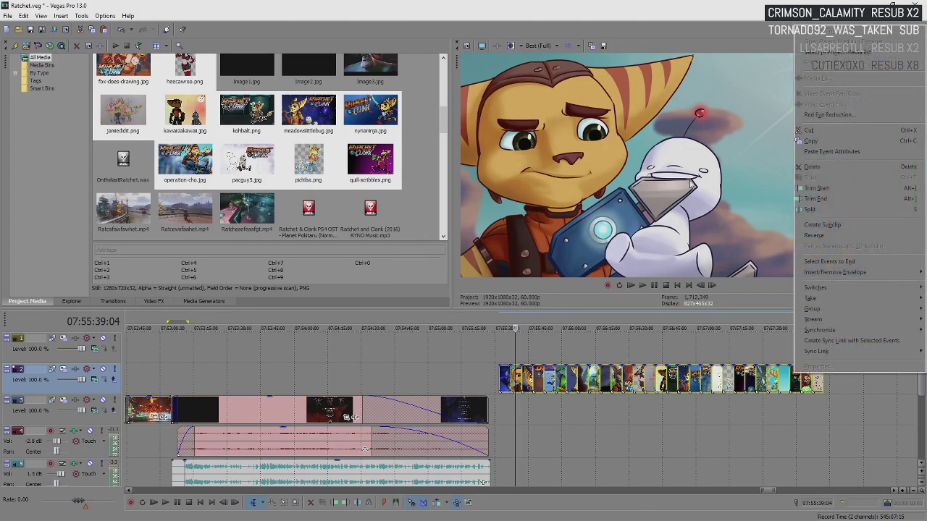
left_click(831, 152)
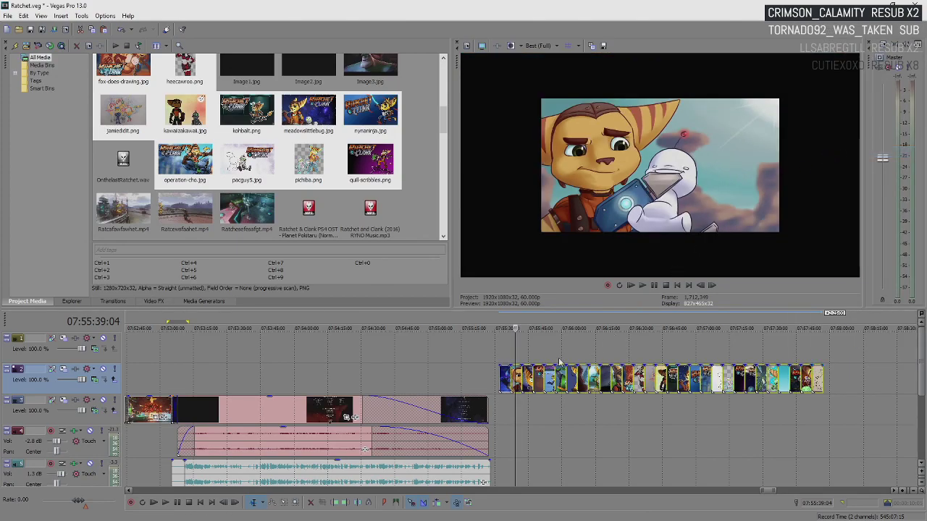
Step: Insert a text media event on track 1 at the start of the first fan art image, using the MoretoCome preset
left_click(506, 342)
scroll(507, 342, "up", 3)
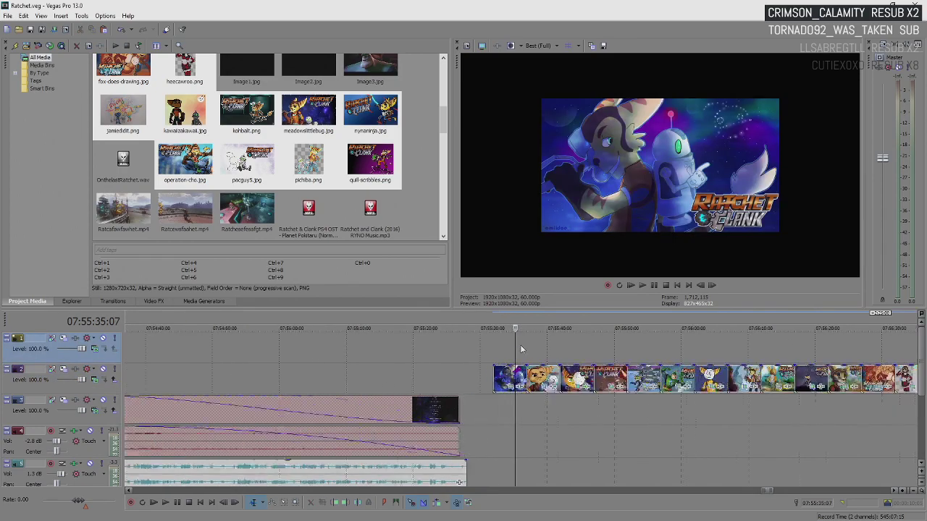
left_click(469, 349)
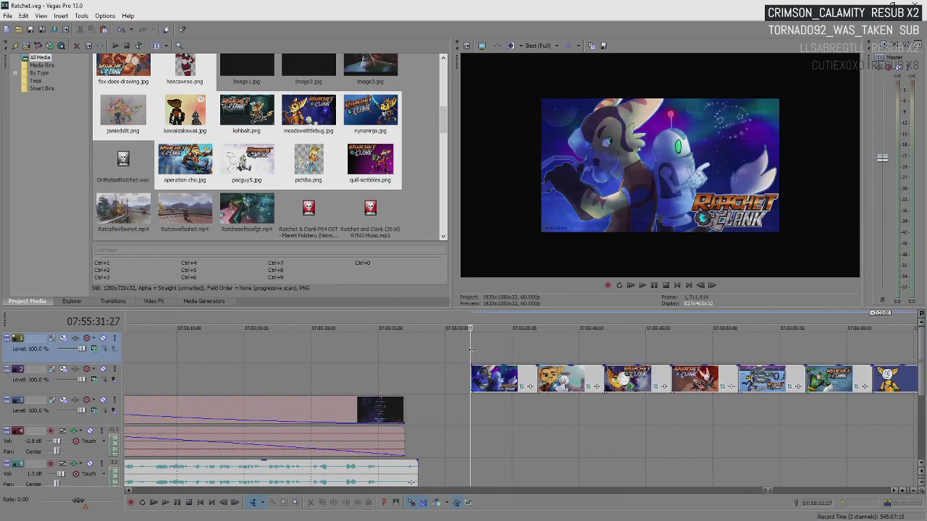
right_click(493, 353)
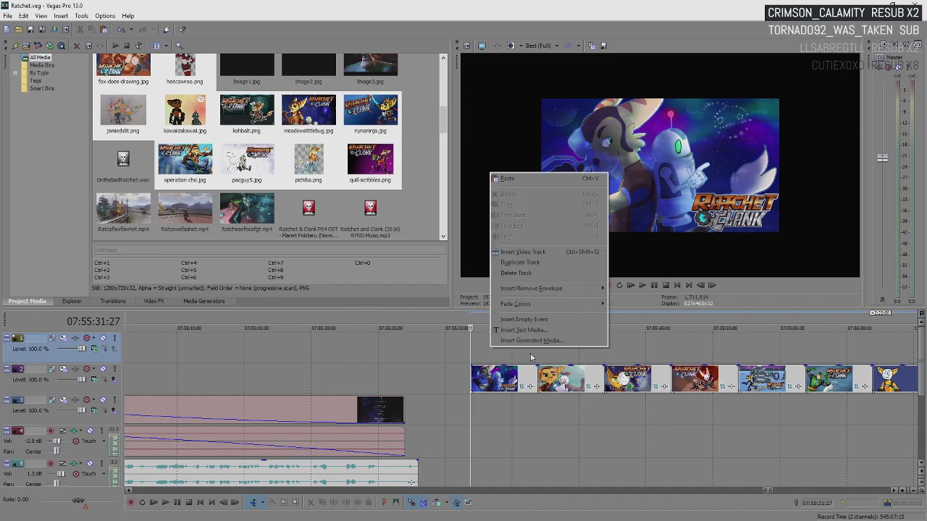
left_click(523, 330)
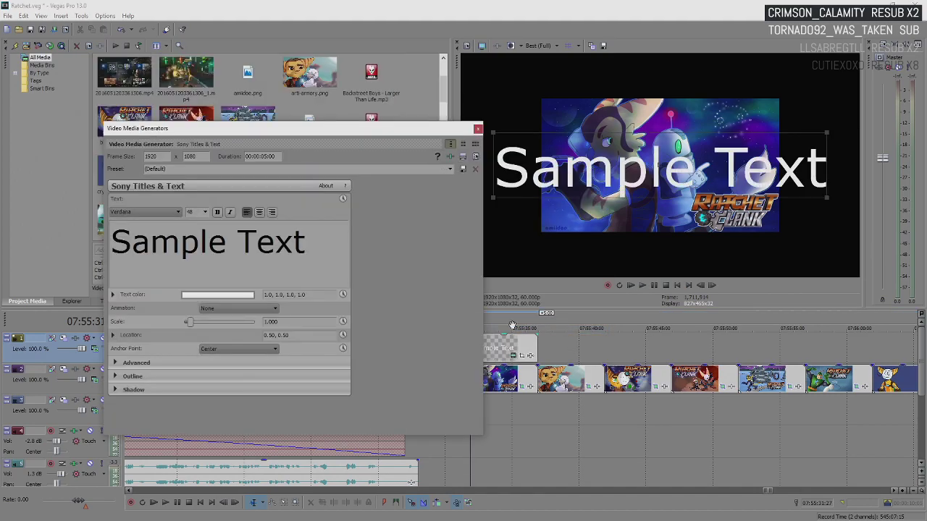
left_click(450, 169)
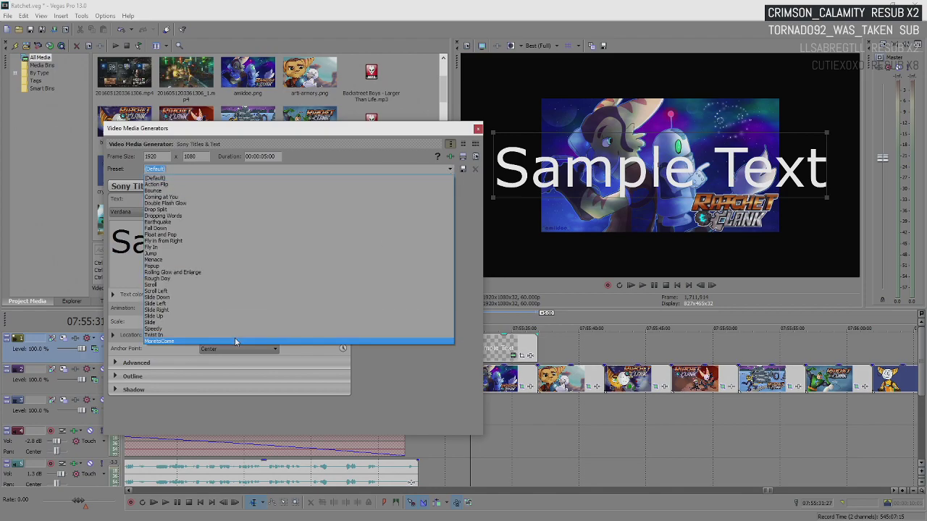
left_click(238, 340)
Step: Replace the title's sample wording with "Art by"
left_click(217, 270)
key("ctrl+a")
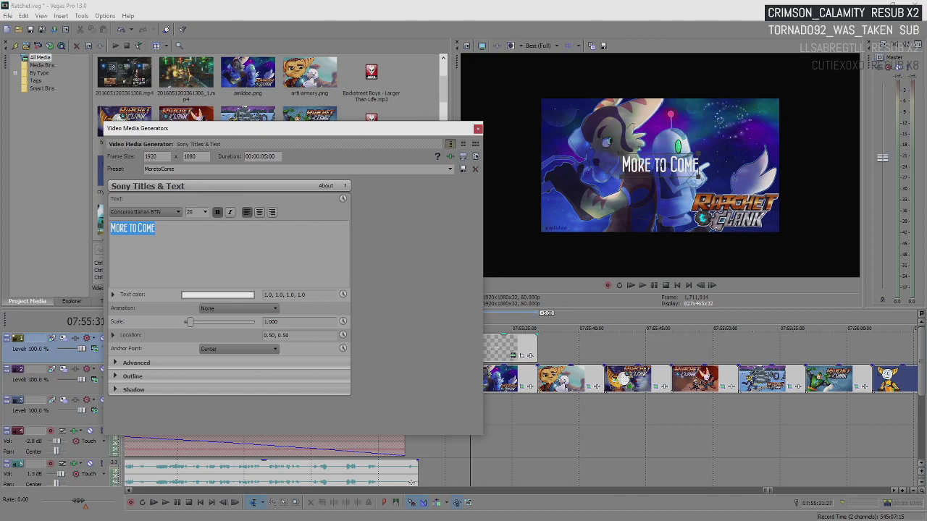
key("alt+Tab")
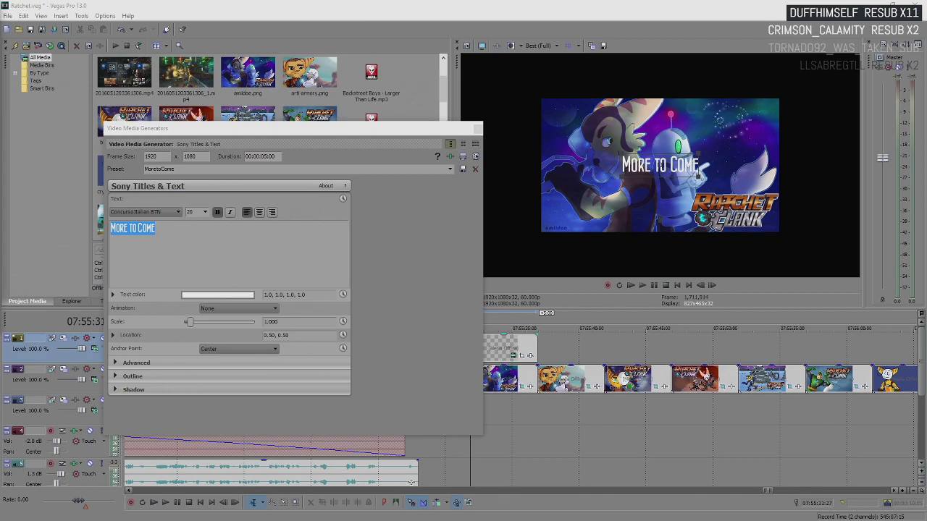
left_click(205, 236)
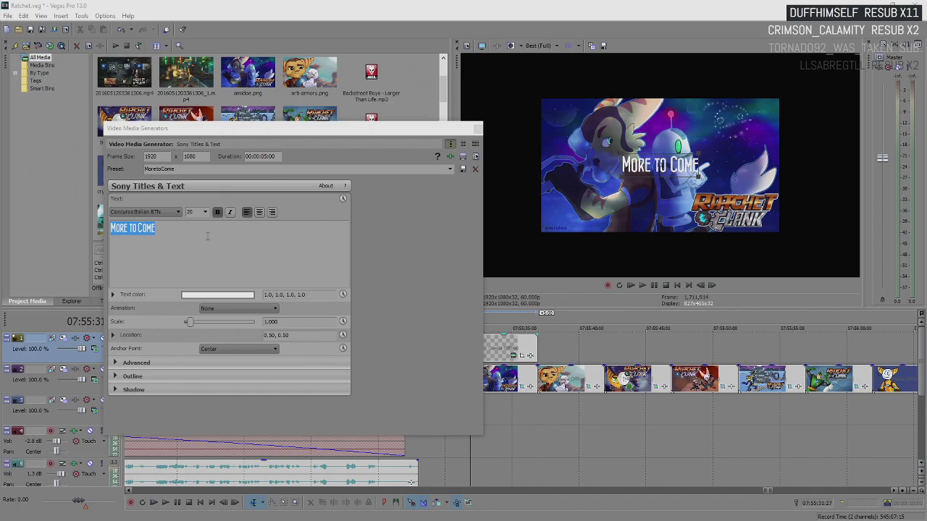
left_click_drag(178, 228, 39, 234)
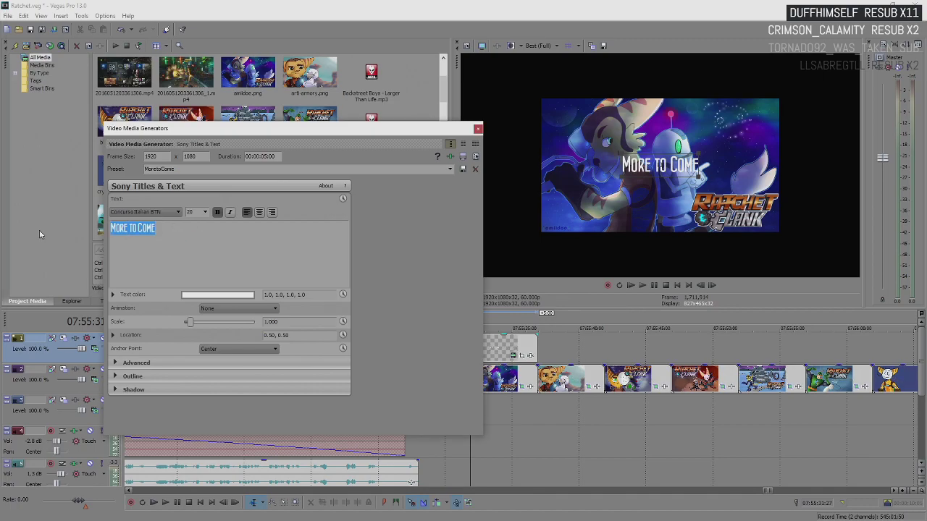
type("ART BY")
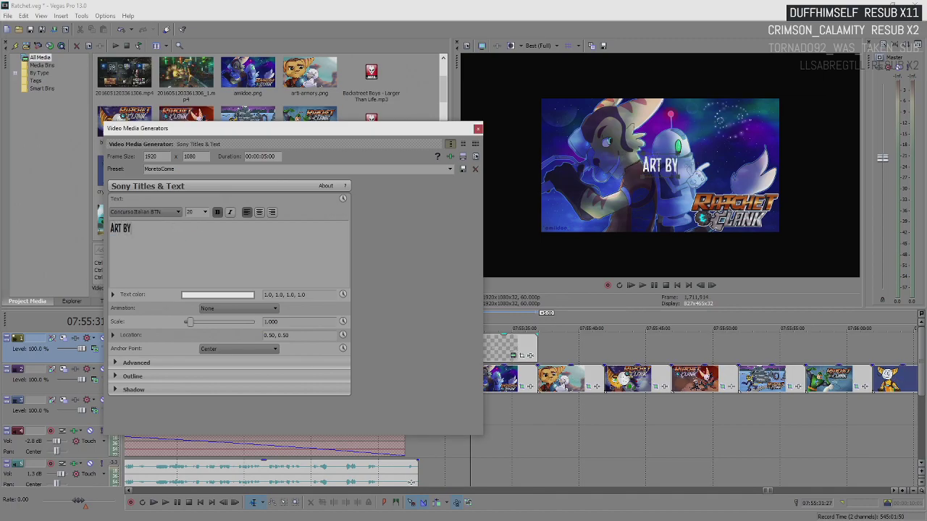
Step: Try the Center Left anchor point for the "Art by" title and return it to Center
left_click(210, 349)
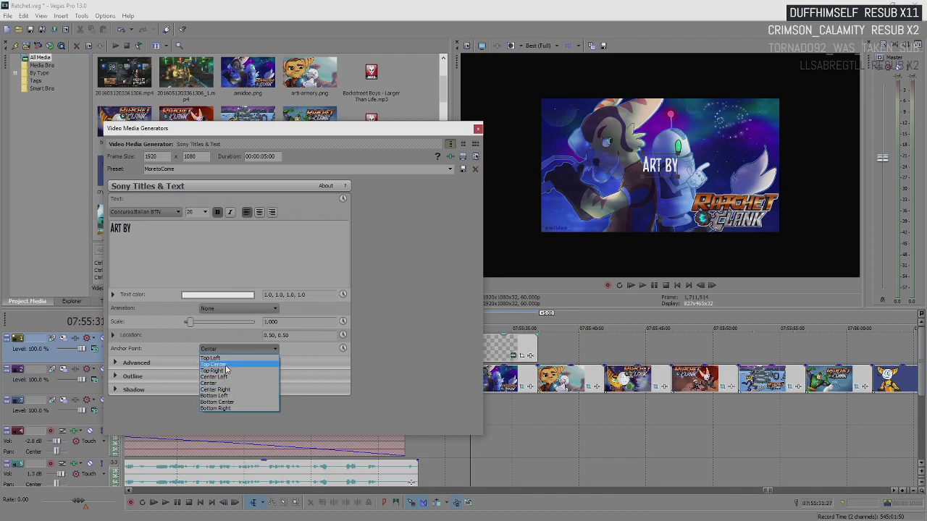
left_click(231, 377)
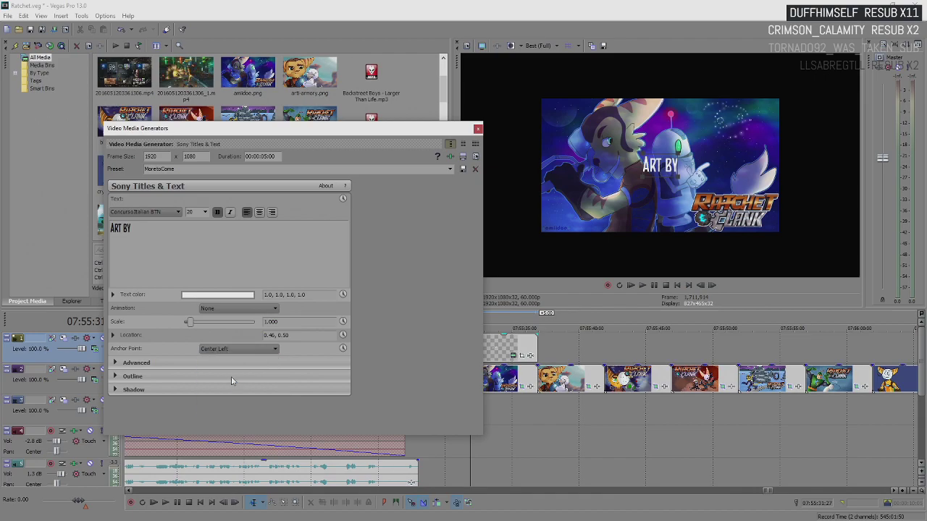
left_click(222, 349)
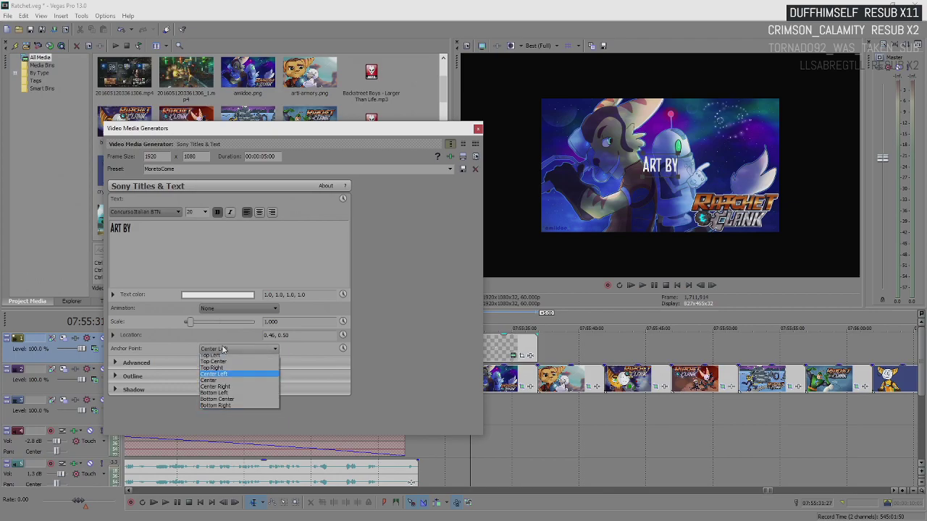
left_click(222, 348)
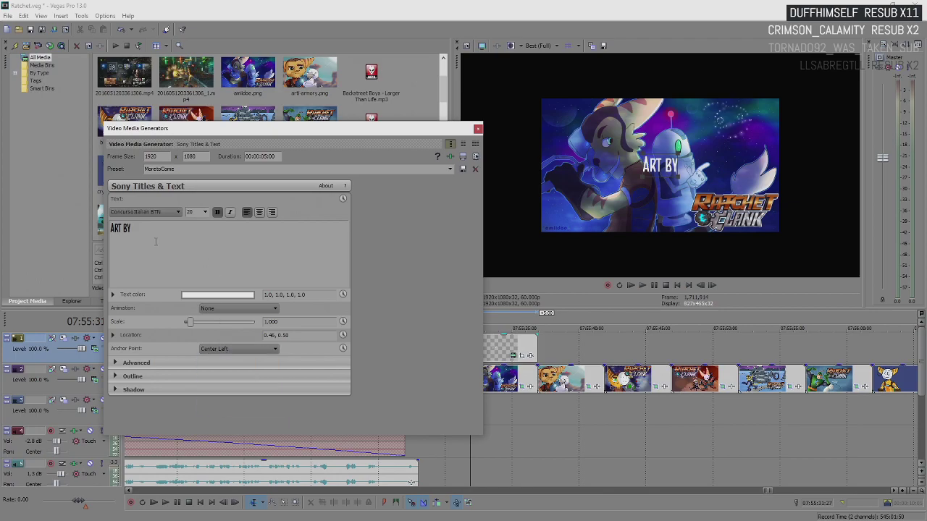
left_click(658, 168)
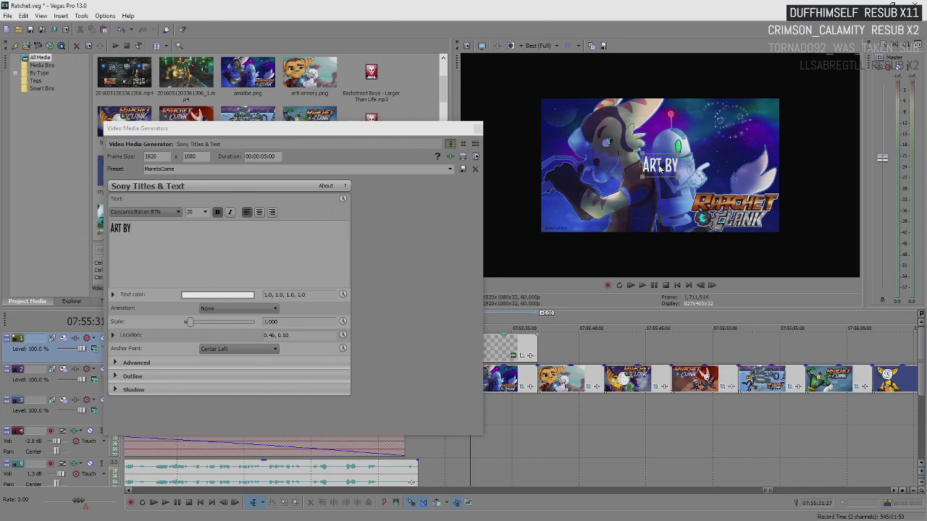
left_click(217, 350)
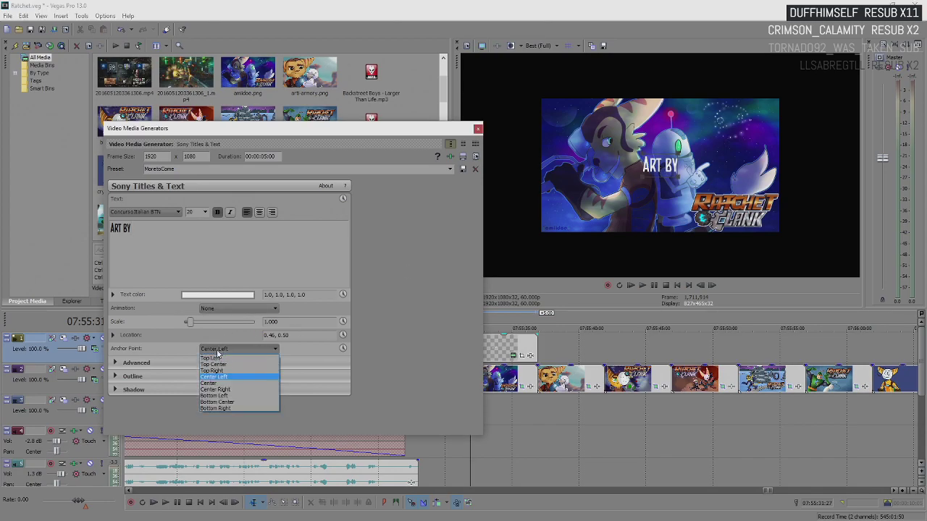
left_click(211, 382)
Step: Move the "Art by" title into the black border below the image at about 0.50, 0.14 and shrink it to a scale of about 0.719
left_click_drag(637, 169, 654, 251)
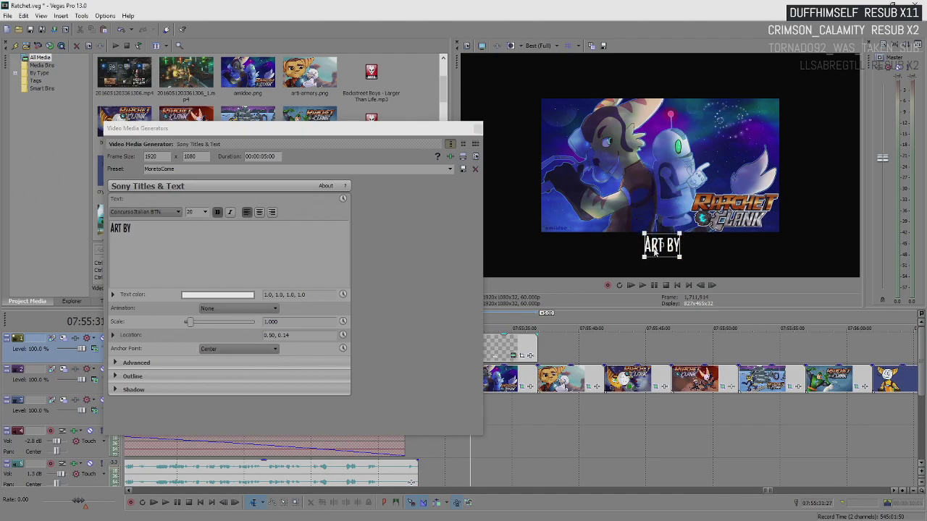
left_click(476, 130)
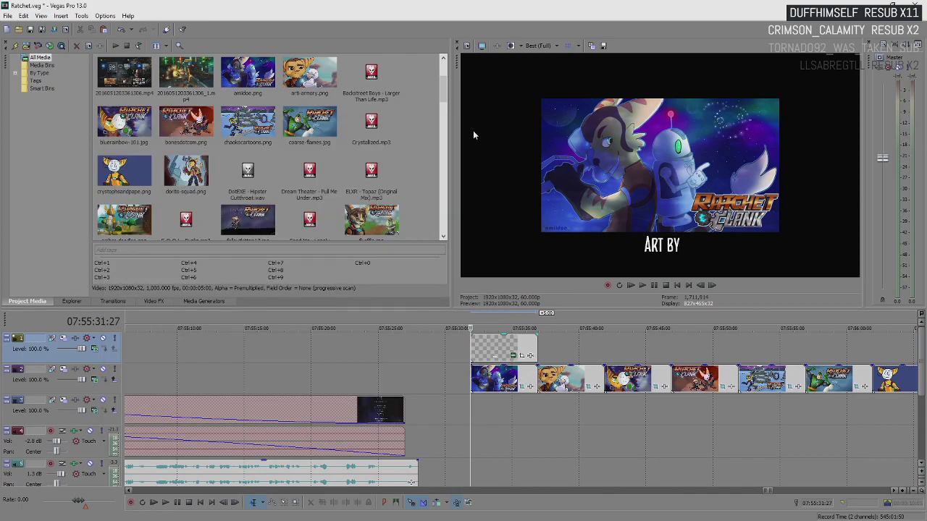
left_click(512, 356)
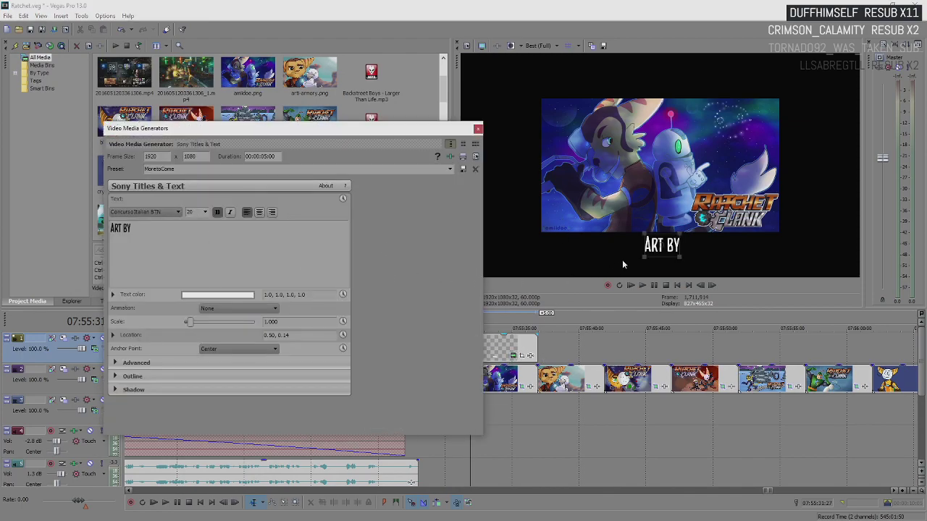
left_click_drag(681, 261, 674, 258)
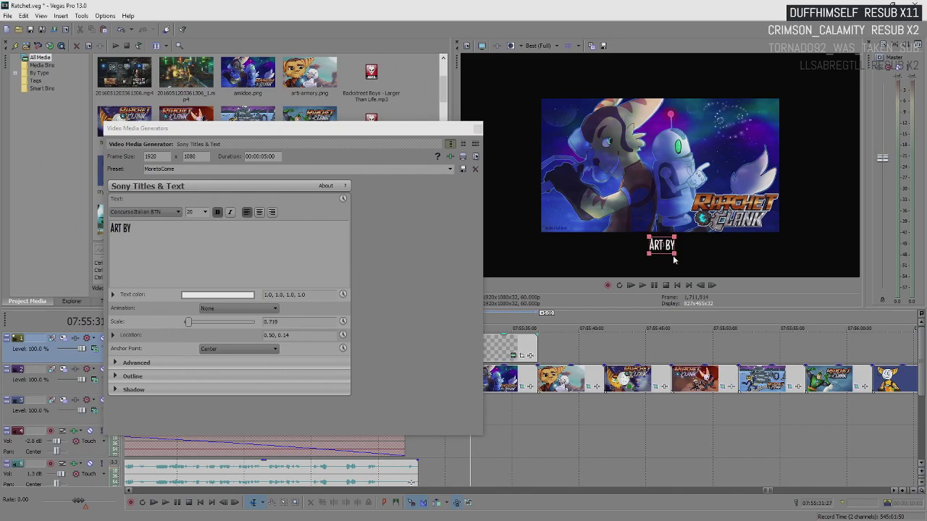
left_click(476, 129)
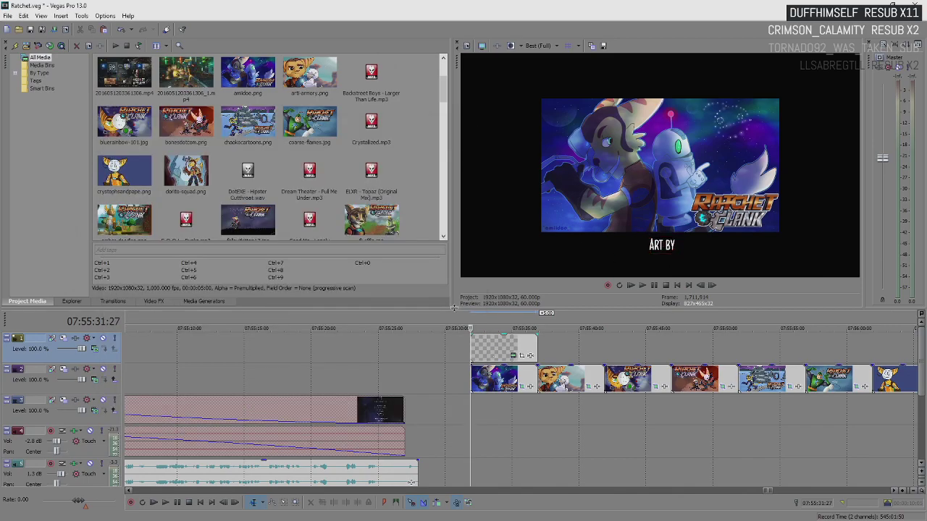
Step: Copy the "Art by" title event and paste a new copy on track 1 over the second fan art image
left_click(476, 350)
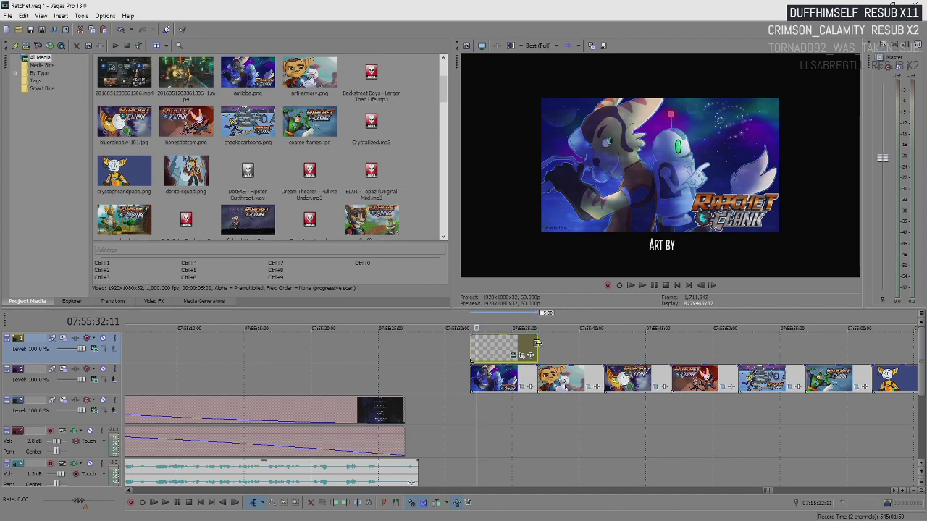
left_click(537, 343)
key("ctrl+c")
key("ctrl+v")
key("Return")
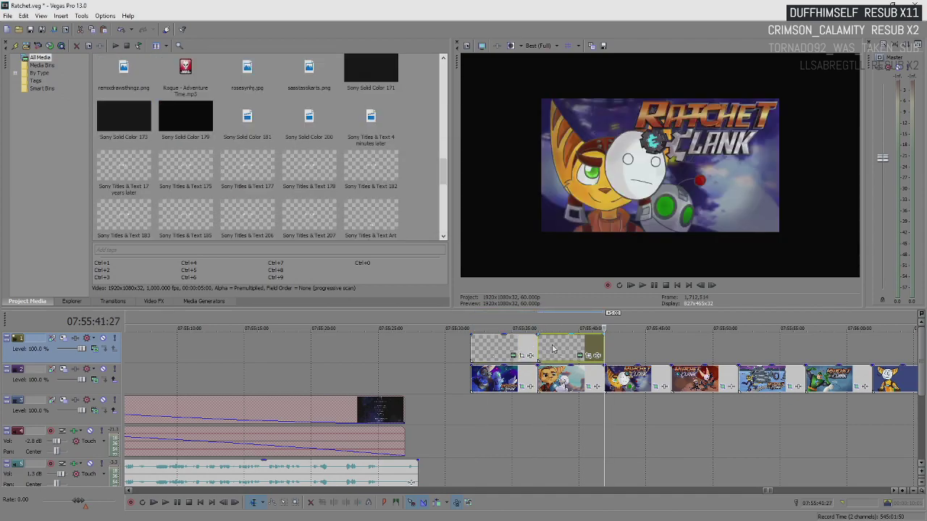
left_click(553, 349)
left_click(488, 345)
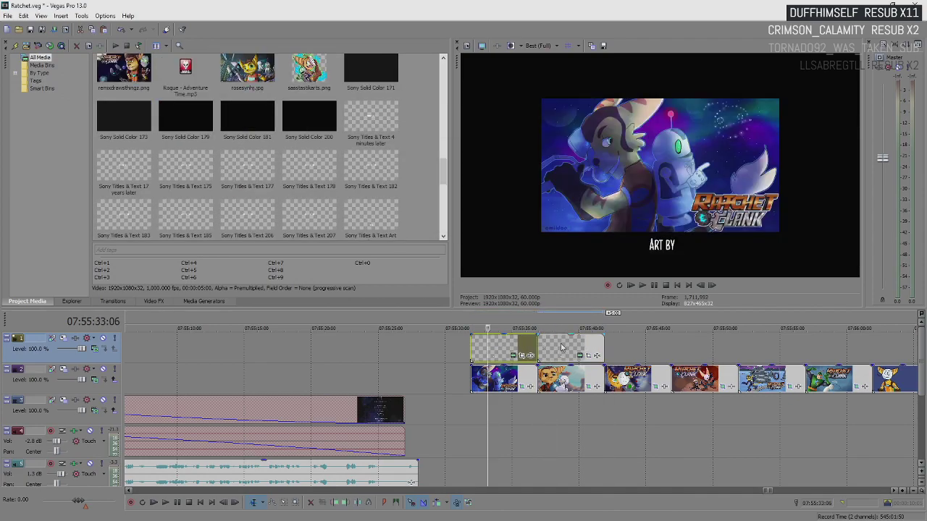
left_click(566, 347)
left_click(512, 350)
left_click(566, 350)
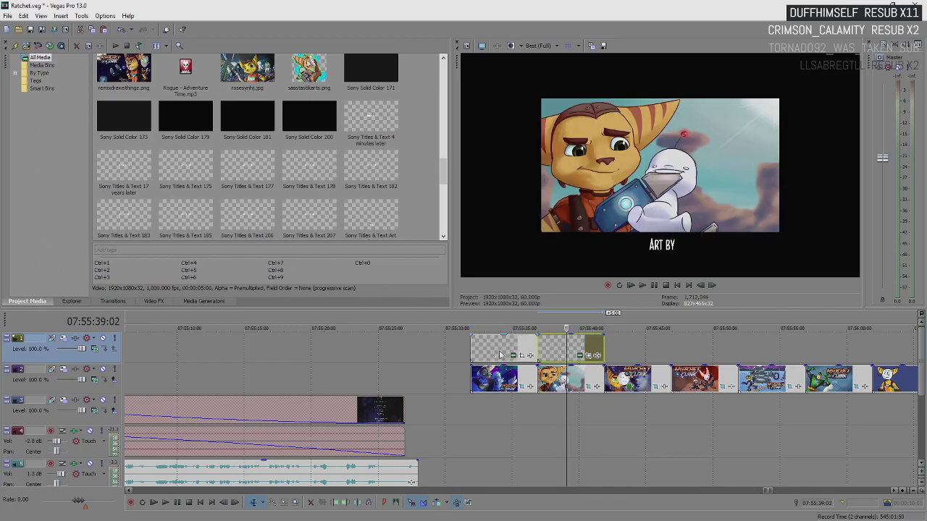
Step: Complete the first title by adding the artist's name from the first image's active take name after "Art by"
right_click(504, 372)
left_click(501, 322)
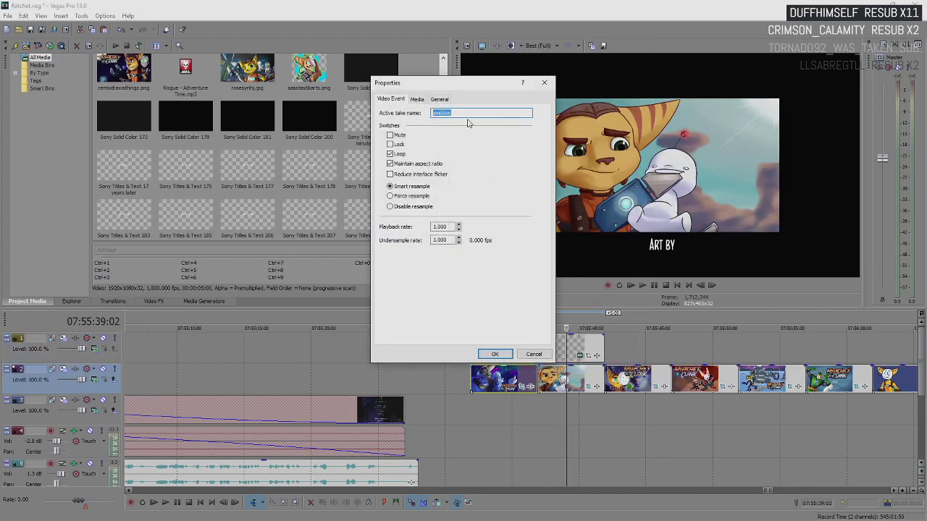
left_click(533, 354)
left_click(516, 346)
left_click(513, 355)
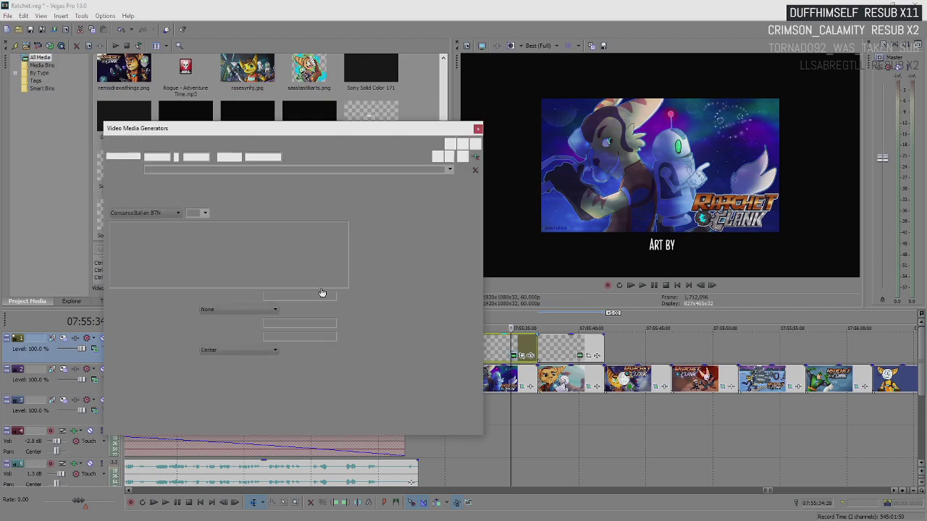
type("AMIIDOE")
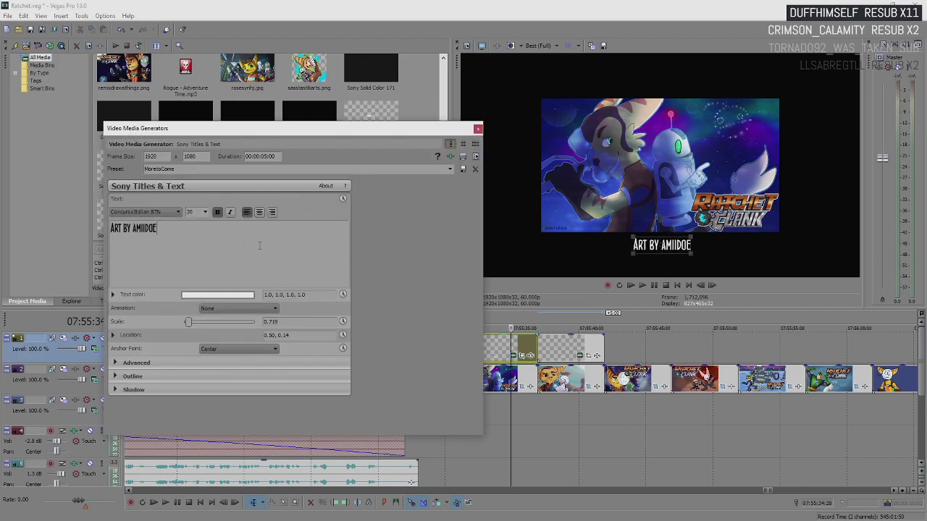
left_click(475, 128)
Step: Add a trailing space after "Art by" in the second title and paste a new copy of it over the third fan art image
left_click(566, 355)
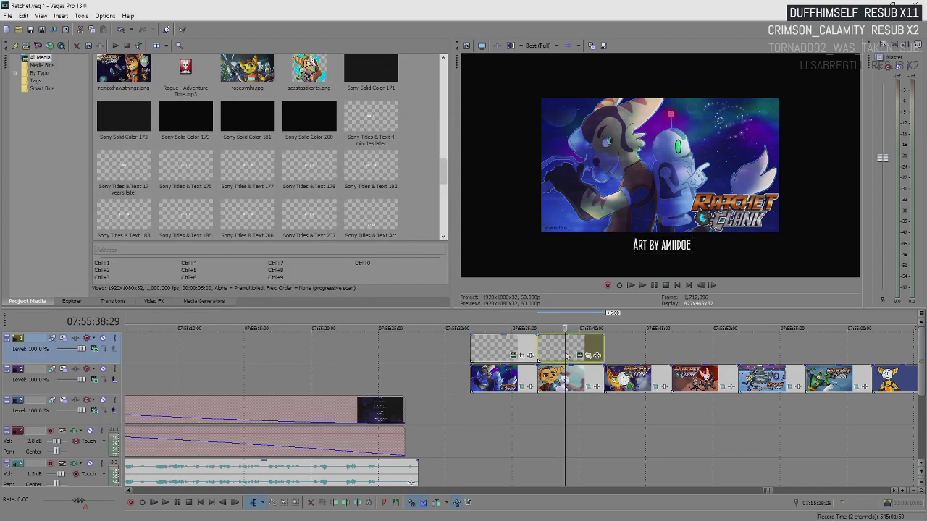
left_click(580, 355)
left_click(227, 248)
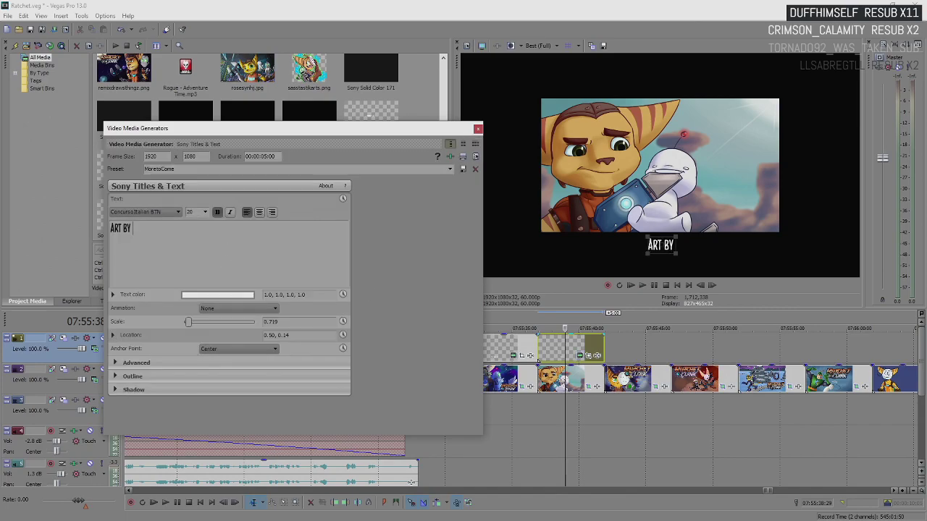
left_click(478, 129)
left_click(562, 353)
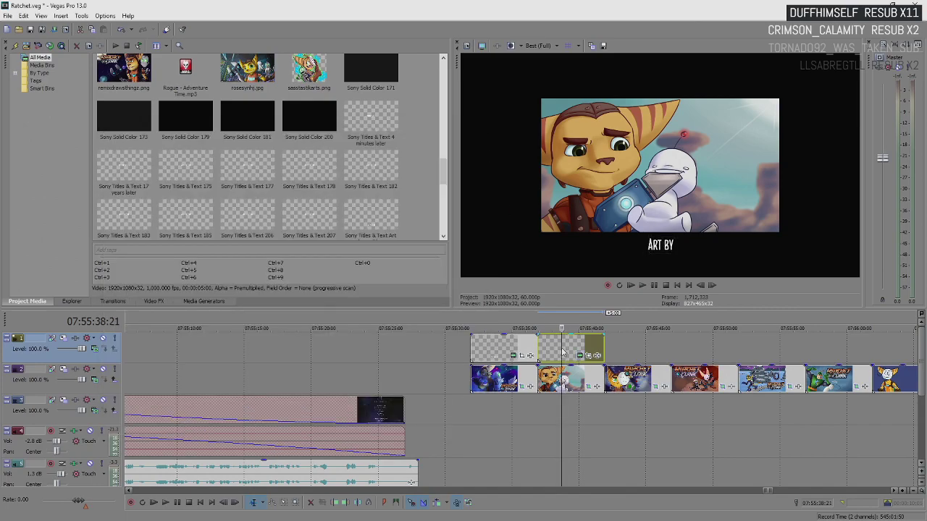
left_click(603, 348)
key("ctrl+v")
key("Return")
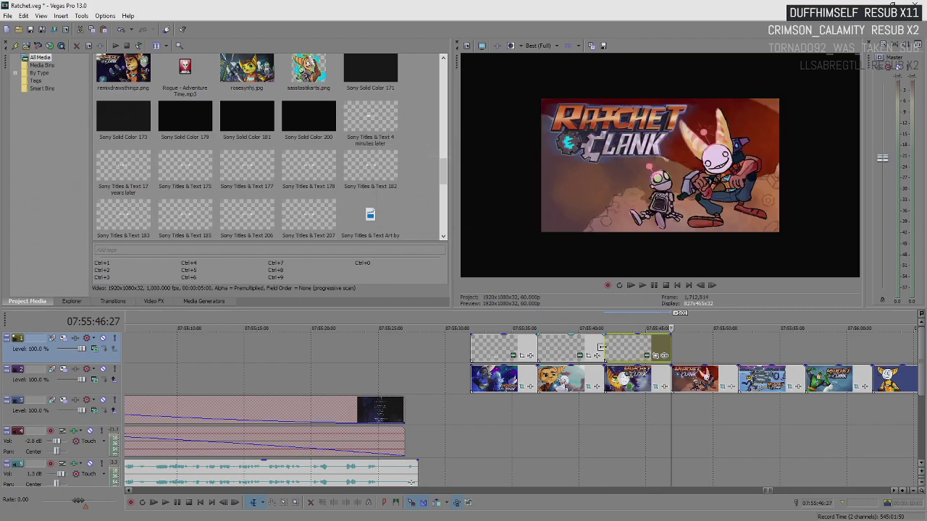
Step: Copy the second image's active take name from its properties and paste it after "Art by" in the second title
left_click(559, 350)
right_click(567, 375)
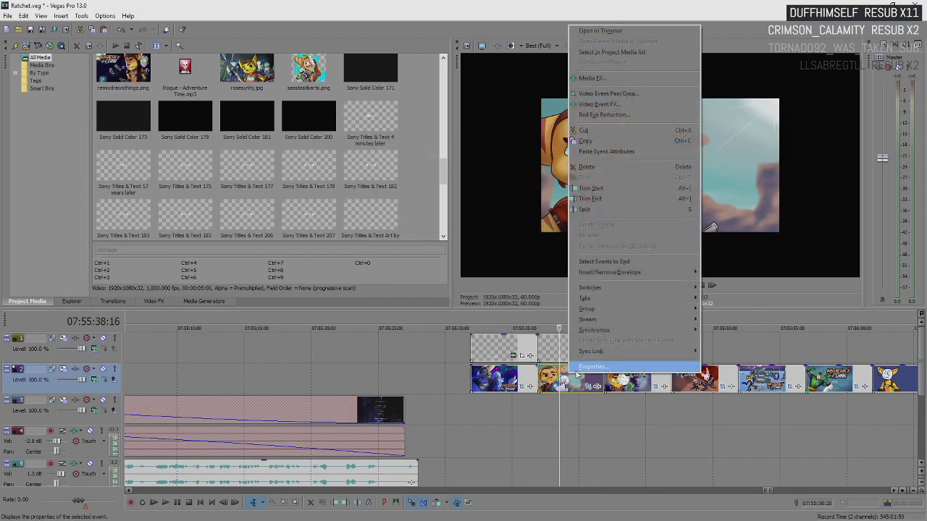
left_click(587, 352)
key("ctrl+c")
left_click(534, 353)
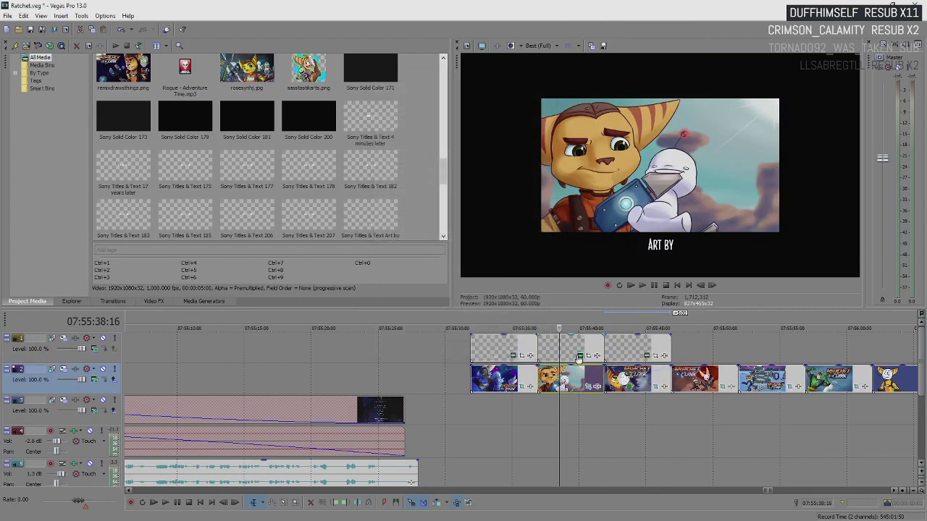
left_click(579, 355)
left_click(269, 243)
key("ctrl+v")
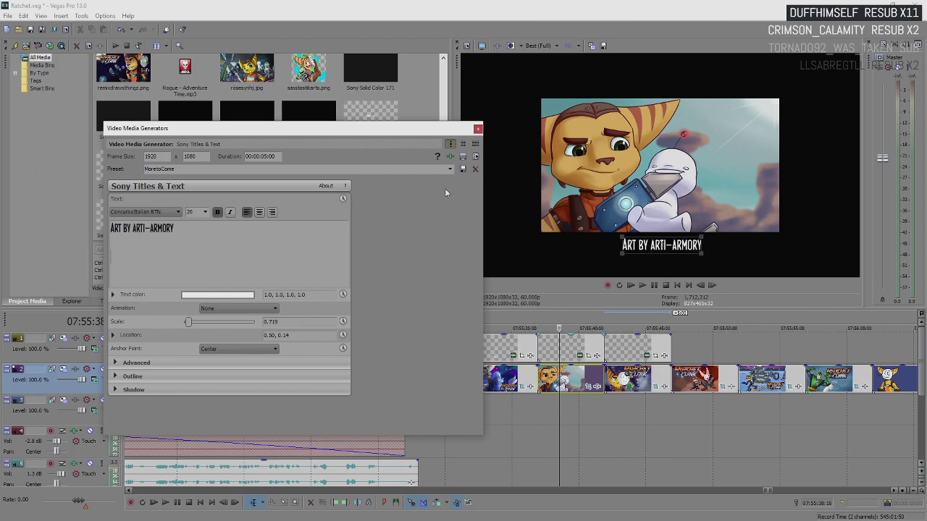
Step: Copy the third fan art image's active take name from its properties and paste it after "Art by" in the third title
left_click(477, 129)
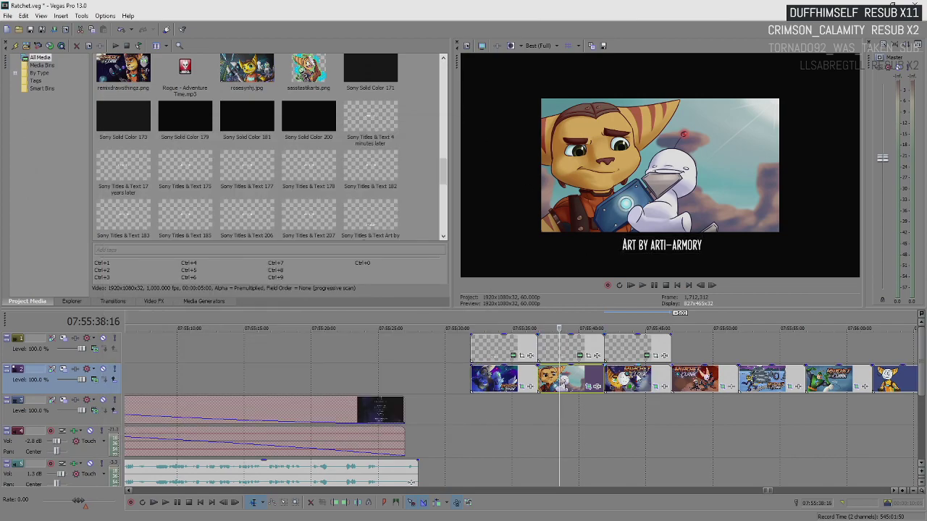
right_click(637, 382)
left_click(632, 356)
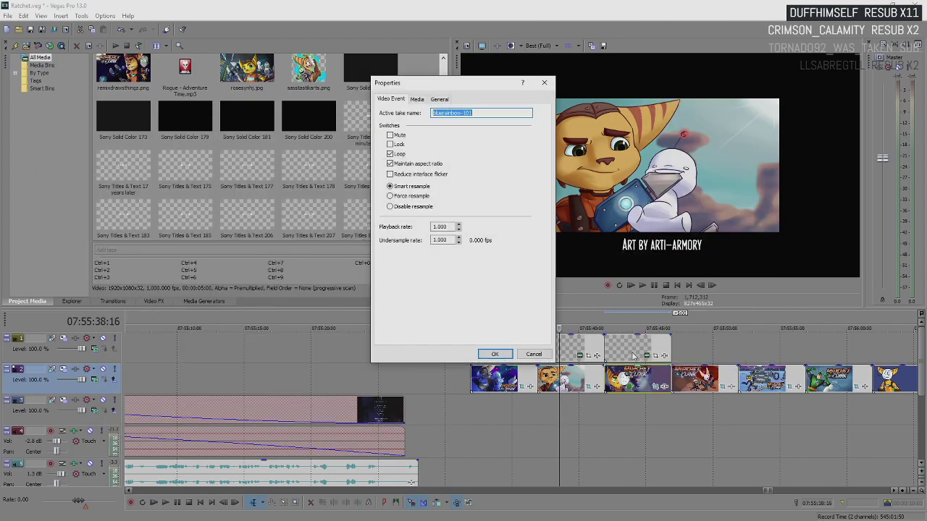
left_click(534, 354)
left_click(637, 345)
left_click(646, 355)
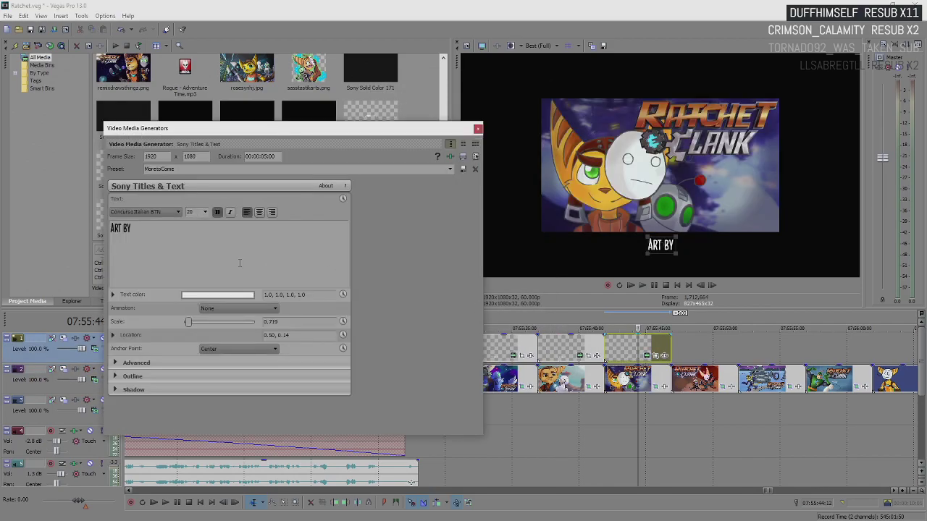
key("ctrl+v")
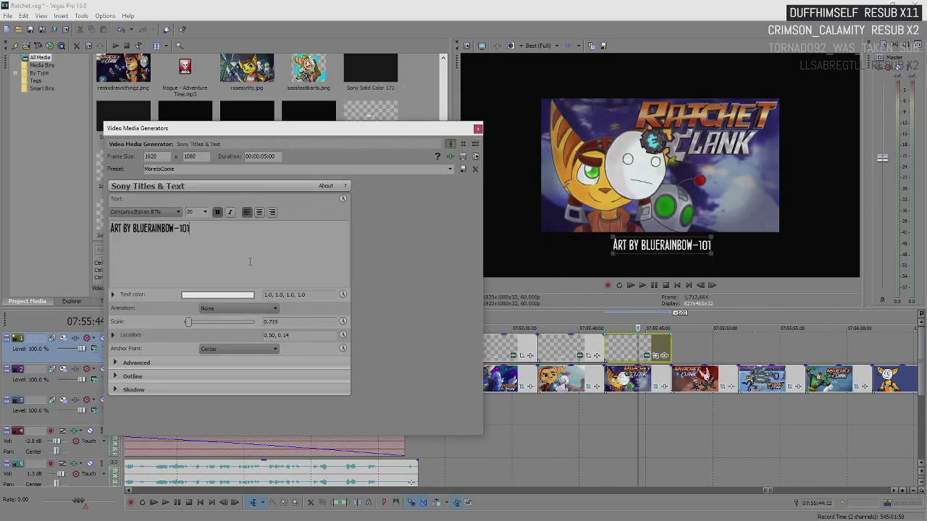
left_click(477, 130)
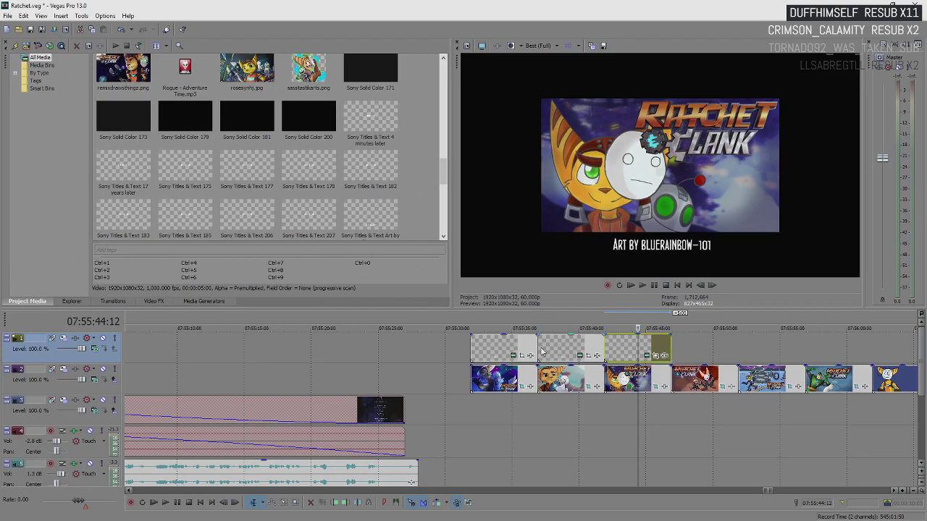
Step: Paste a new copy of the third title over the fourth fan art image and delete the artist's name so it reads "Art by"
left_click(672, 347)
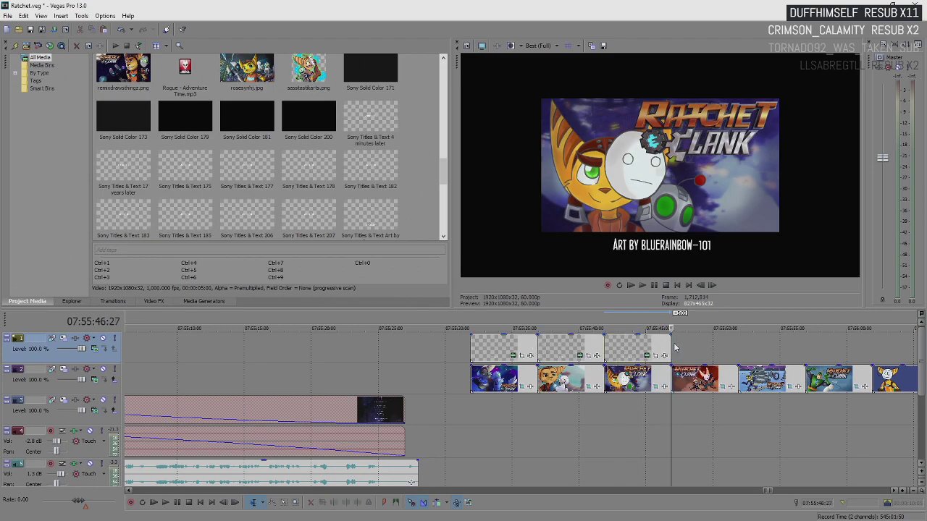
key("ctrl+v")
key("Return")
left_click(699, 349)
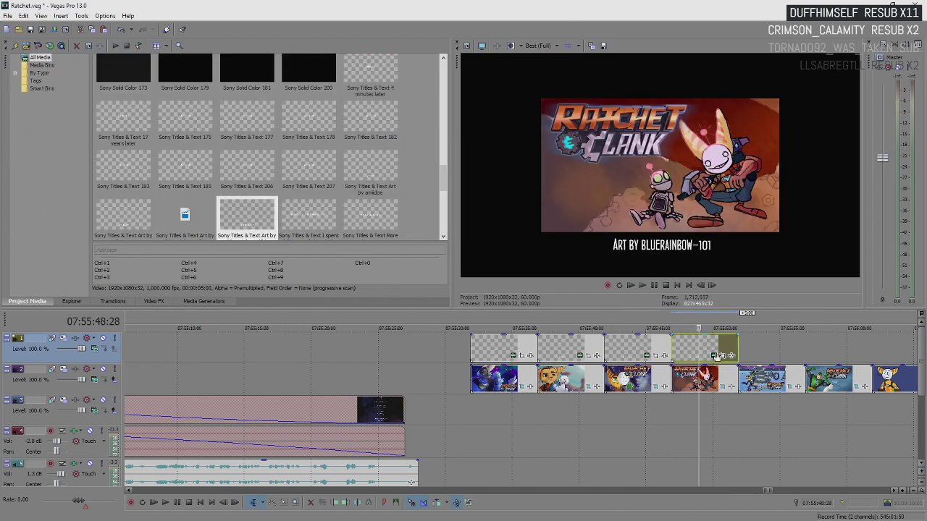
left_click(714, 355)
left_click_drag(207, 228, 152, 232)
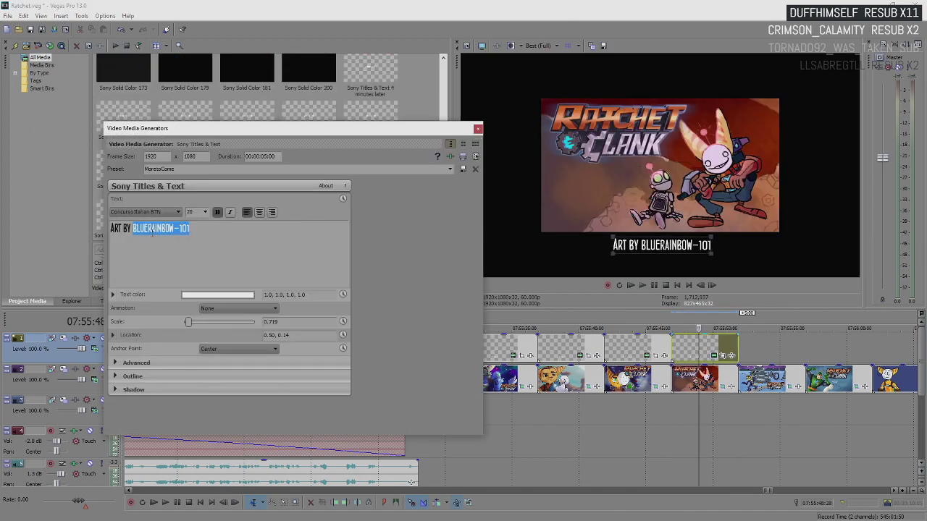
key("BackSpace")
left_click(477, 129)
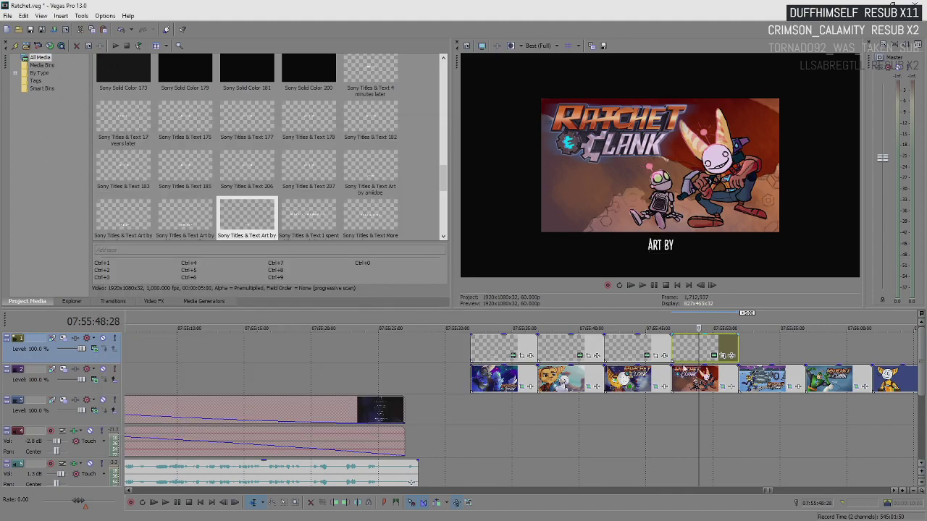
Step: Paste new copies of the "Art by" title end to end on track 1, from the fifth fan art image through the last
scroll(525, 350, "down", 2)
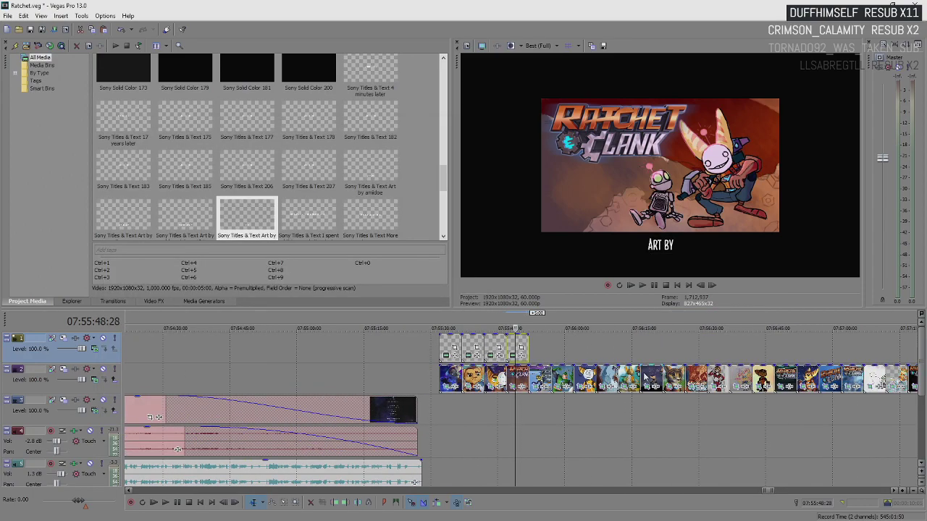
left_click(535, 350)
key("ctrl+v")
key("ctrl+v")
key("Return")
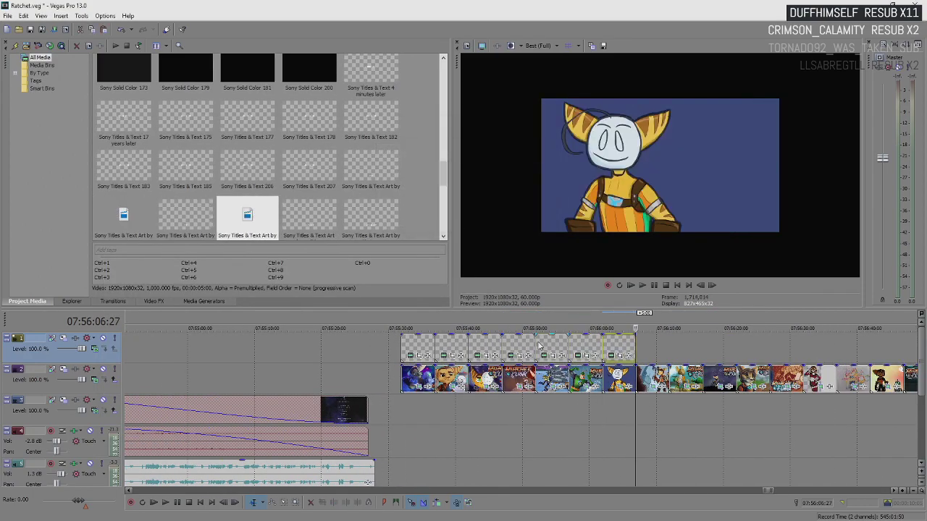
key("ctrl+v")
key("Return")
key("ctrl+v")
key("Return")
key("ctrl+v")
key("Return")
key("ctrl+v")
key("Return")
key("ctrl+v")
key("Return")
key("ctrl+v")
key("Return")
key("ctrl+v")
key("Return")
key("ctrl+v")
key("Return")
key("ctrl+v")
key("Return")
key("ctrl+v")
key("Return")
key("ctrl+v")
key("Return")
key("ctrl+v")
key("Return")
key("ctrl+v")
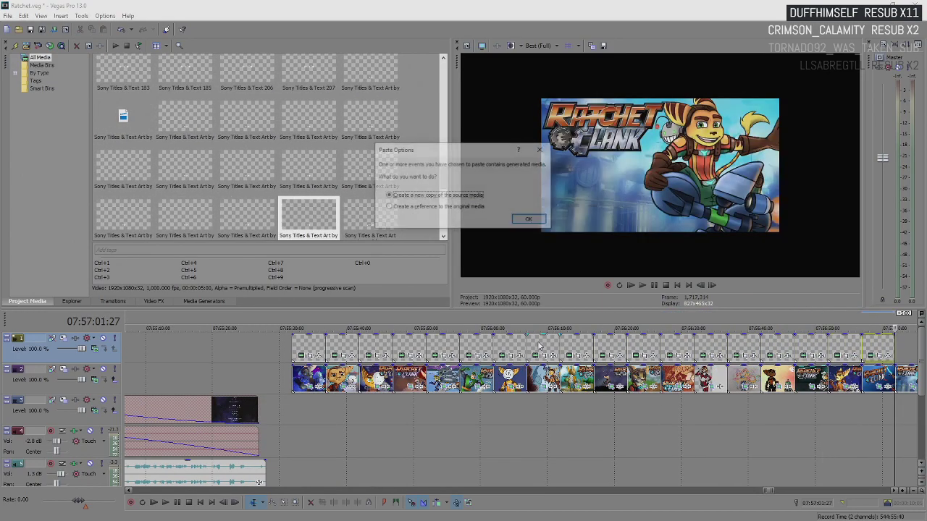
key("Return")
key("ctrl+v")
key("Return")
key("ctrl+v")
key("Return")
key("ctrl+v")
key("Return")
key("ctrl+v")
key("Return")
key("ctrl+v")
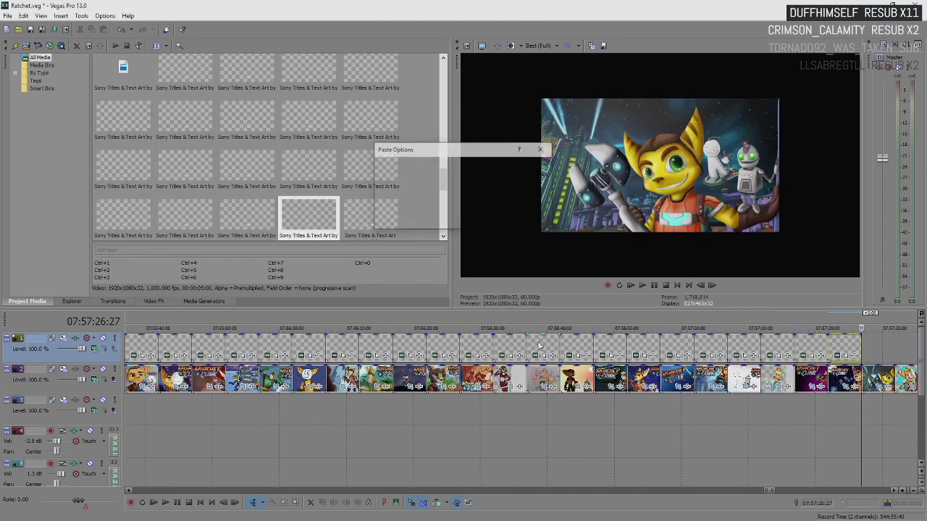
key("Return")
key("ctrl+v")
key("Return")
key("ctrl+v")
key("Return")
key("ctrl+v")
key("Return")
key("ctrl+v")
key("Return")
key("ctrl+v")
left_click(541, 149)
Step: Return to the fourth fan art image, copy its active take name and add it after "Art by" in the fourth title
scroll(358, 400, "down", 5)
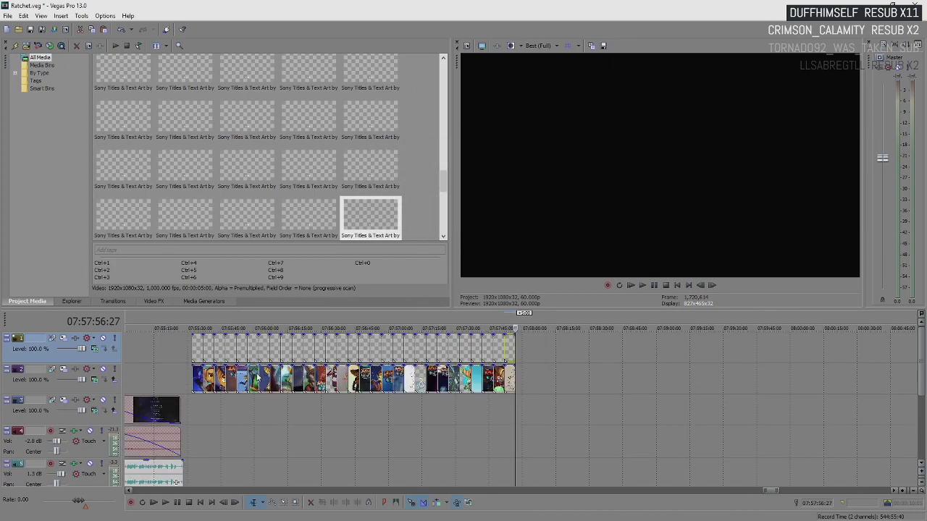
scroll(257, 377, "down", 1)
left_click(292, 344)
scroll(322, 345, "up", 5)
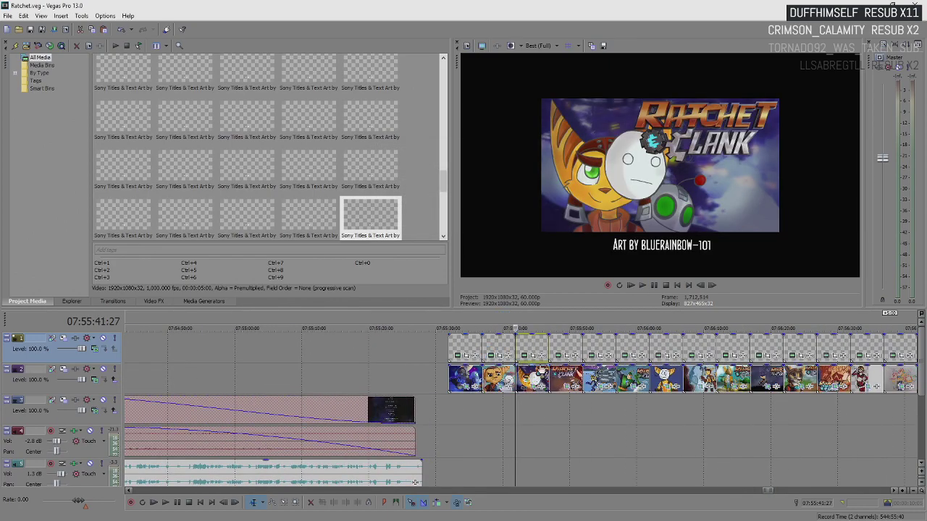
left_click(567, 342)
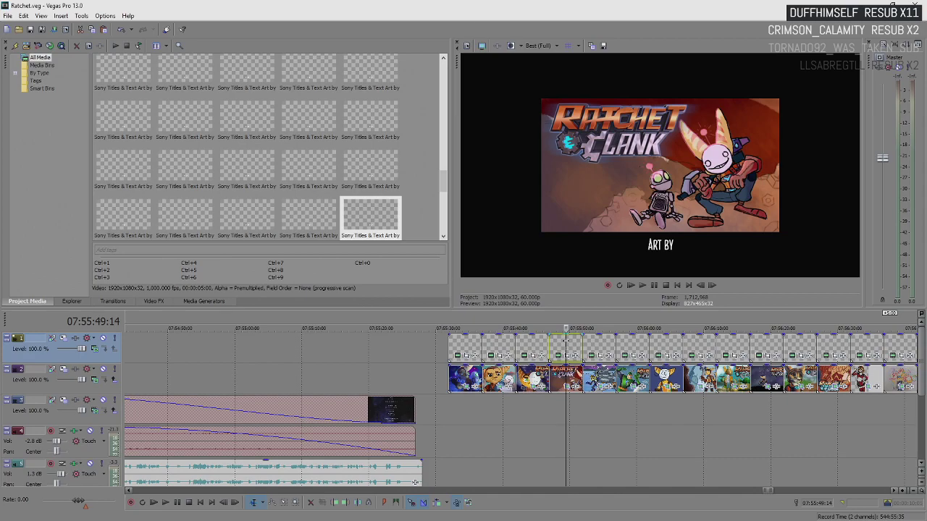
right_click(573, 379)
left_click(593, 372)
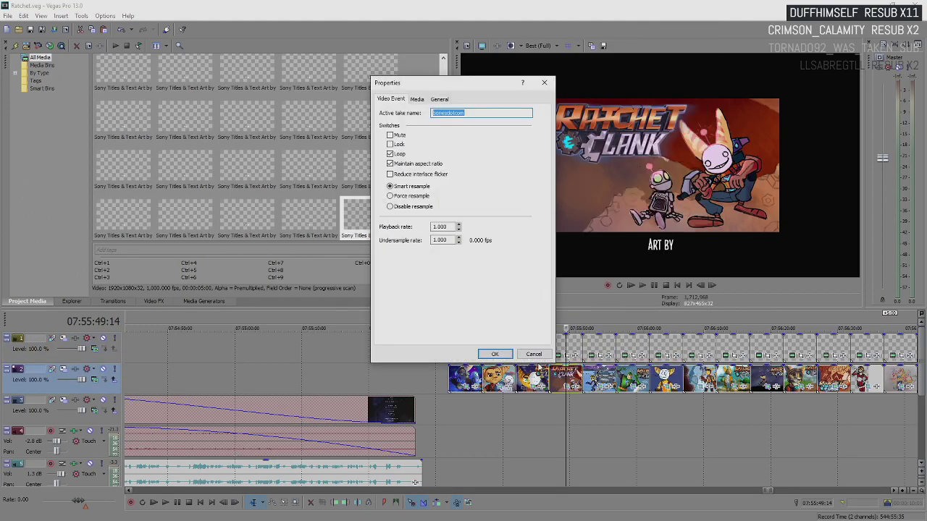
left_click(534, 355)
left_click(559, 356)
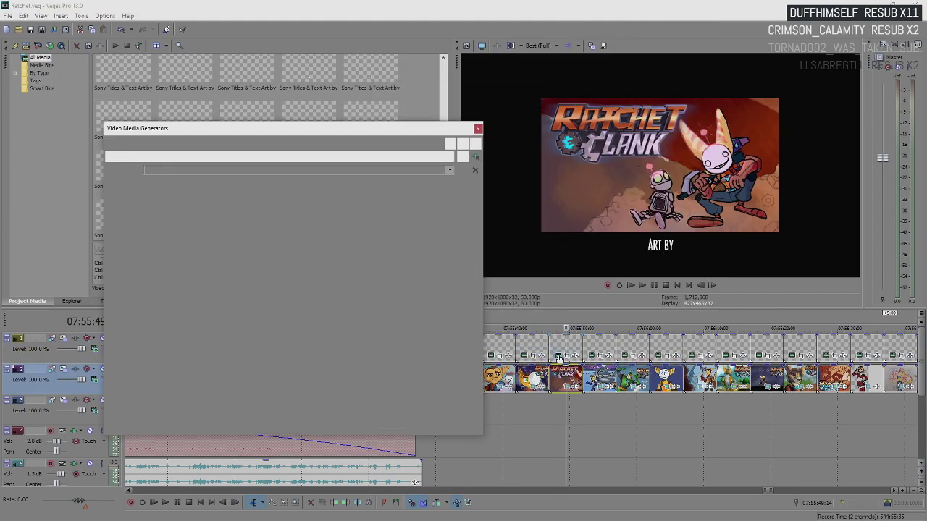
type("BONESDOTCOM")
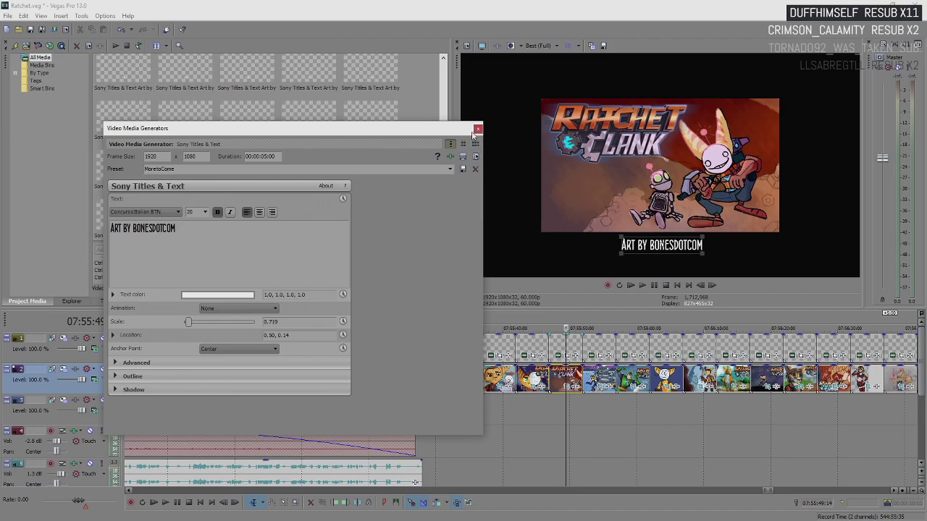
left_click(476, 130)
Step: Copy the fifth fan art image's active take name and add it after "Art by" in the title above it
right_click(599, 389)
left_click(608, 374)
left_click(534, 353)
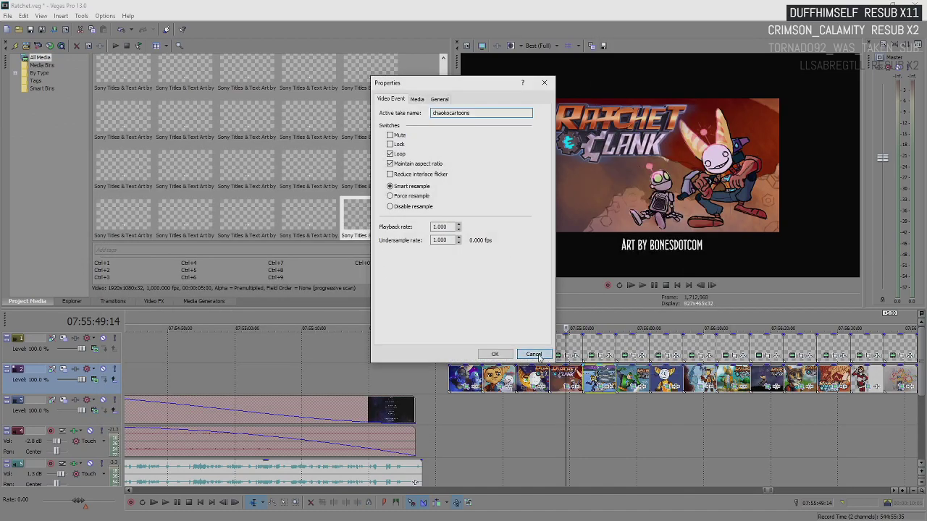
left_click(594, 353)
left_click(592, 357)
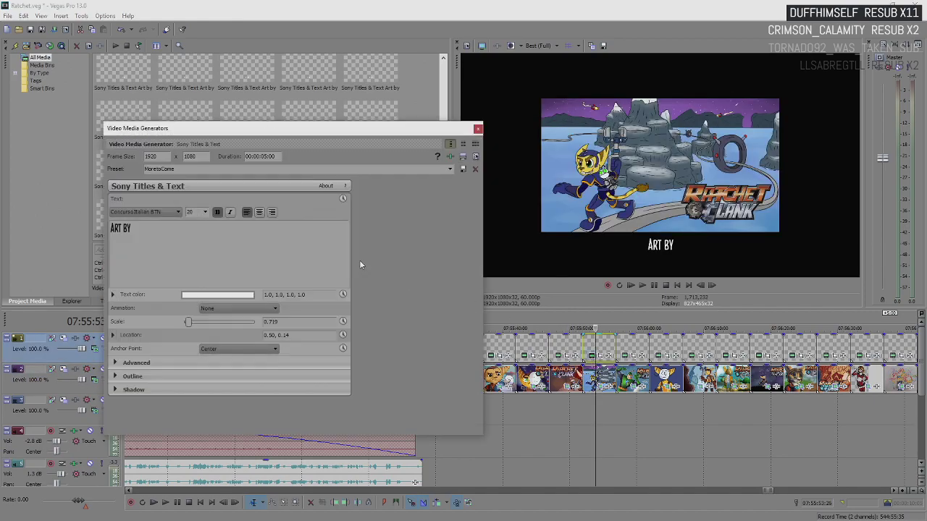
type("CHAOKOCARTOONS")
left_click(479, 131)
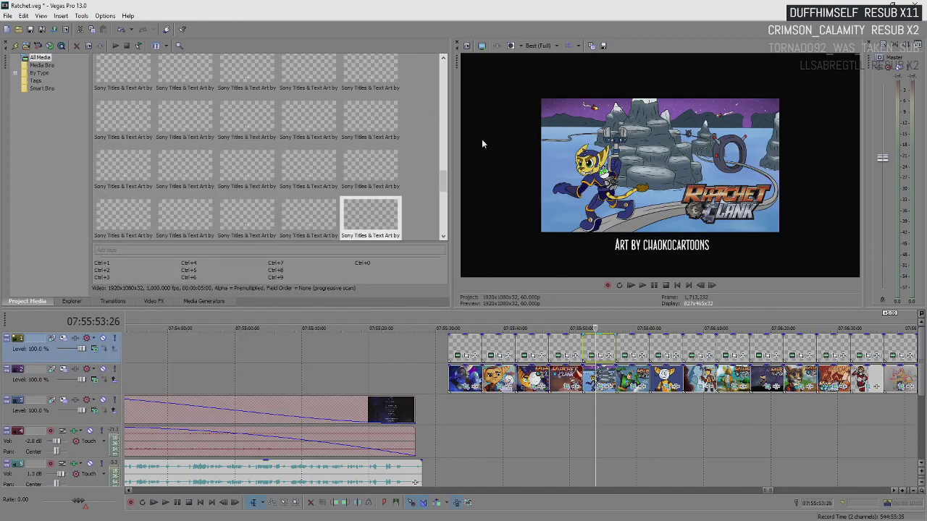
Step: Complete the sixth title by adding the artist's name from the sixth image's active take name after "Art by"
left_click(565, 380)
left_click(604, 380)
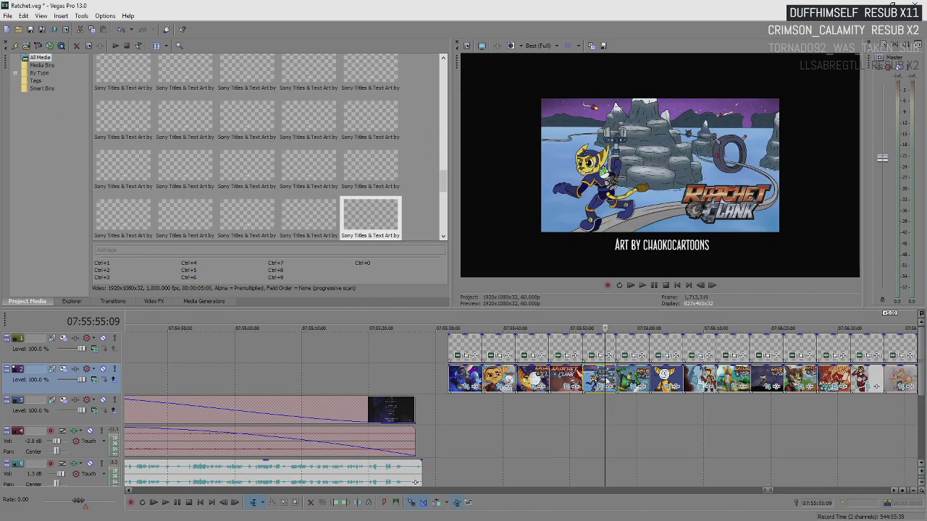
left_click(629, 380)
right_click(627, 379)
left_click(644, 372)
left_click(524, 354)
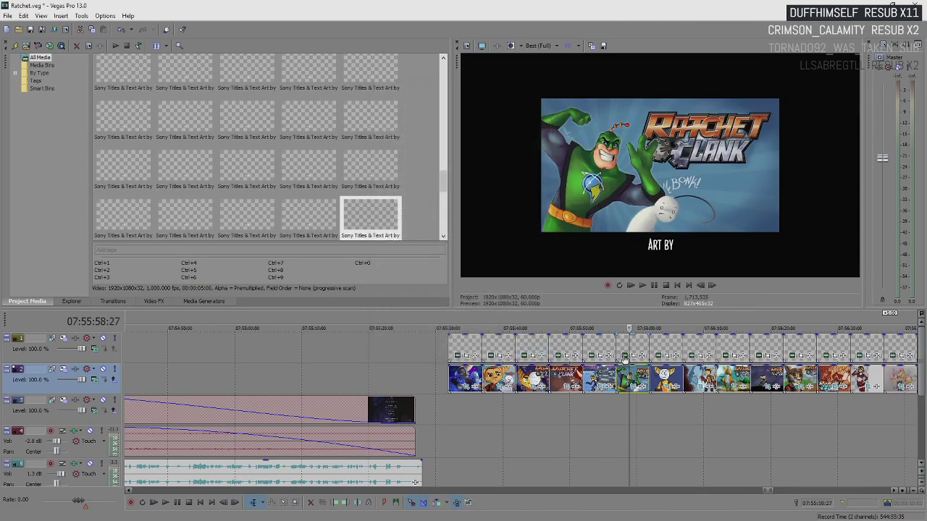
left_click(624, 357)
left_click(280, 267)
type("coarse-flames")
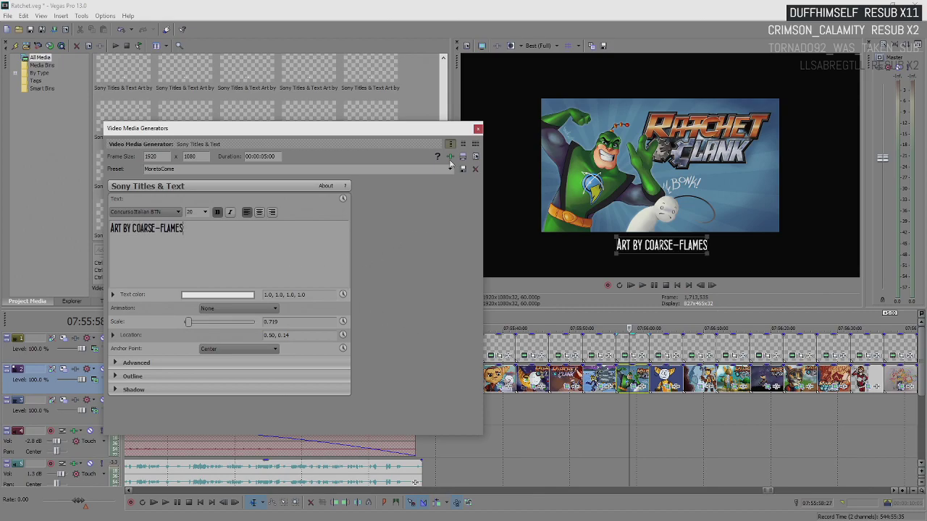
left_click(477, 130)
Step: Take the artist's name from the seventh image's properties and add it after "Art by" in the seventh title
right_click(661, 385)
left_click(679, 377)
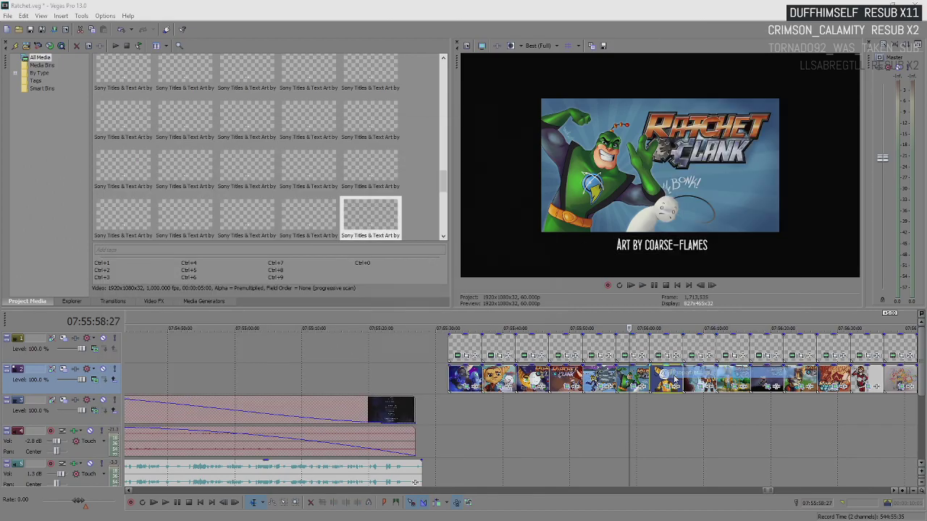
left_click(536, 354)
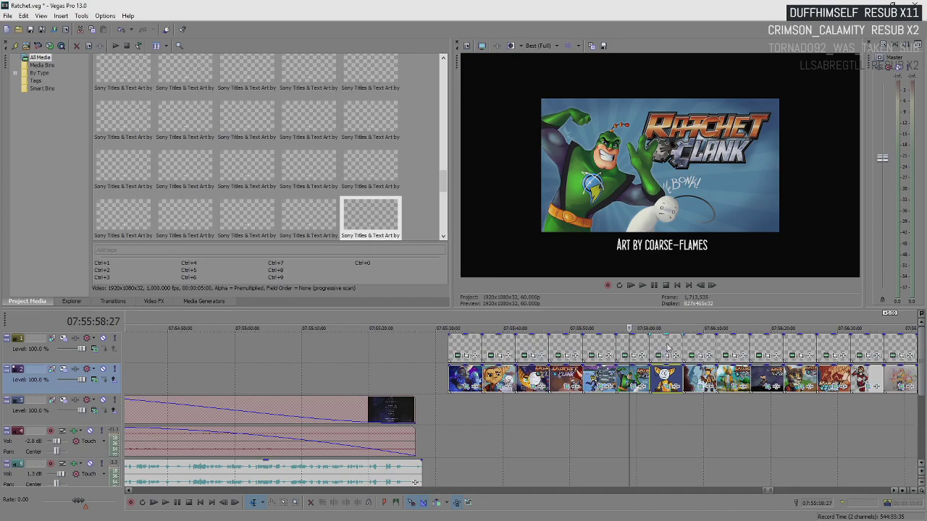
left_click(665, 355)
left_click(300, 244)
type("CRYSTOPHSANDPAPE")
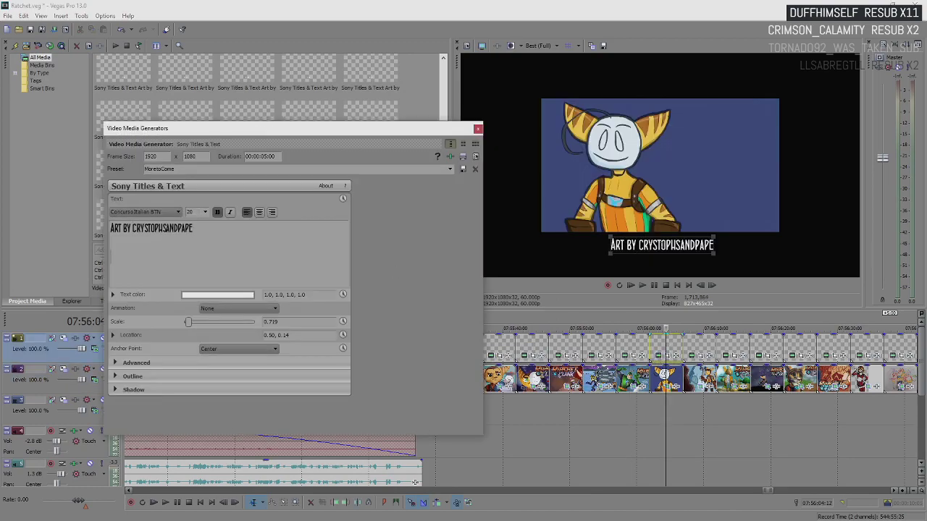
left_click(477, 129)
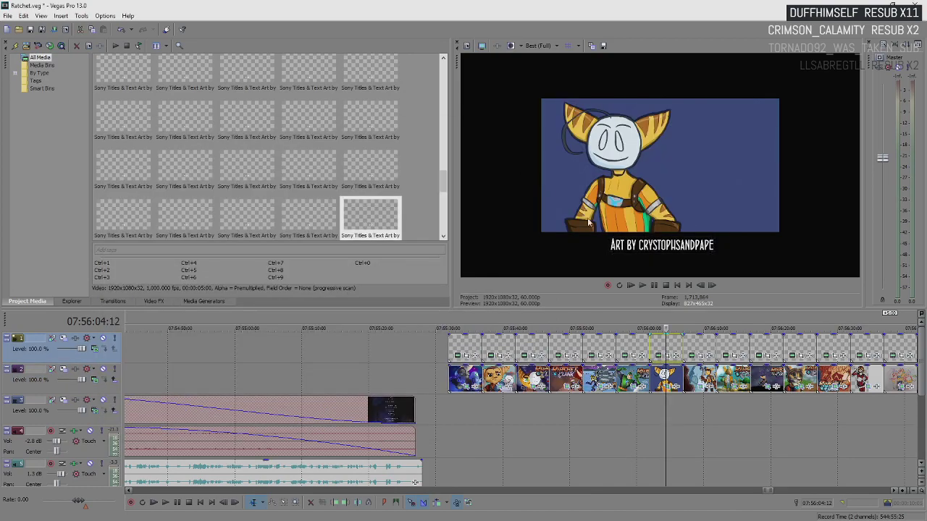
Step: Copy the eighth image's active take name from its properties and add it after "Art by" in the eighth title
left_click(691, 377)
right_click(691, 378)
left_click(731, 368)
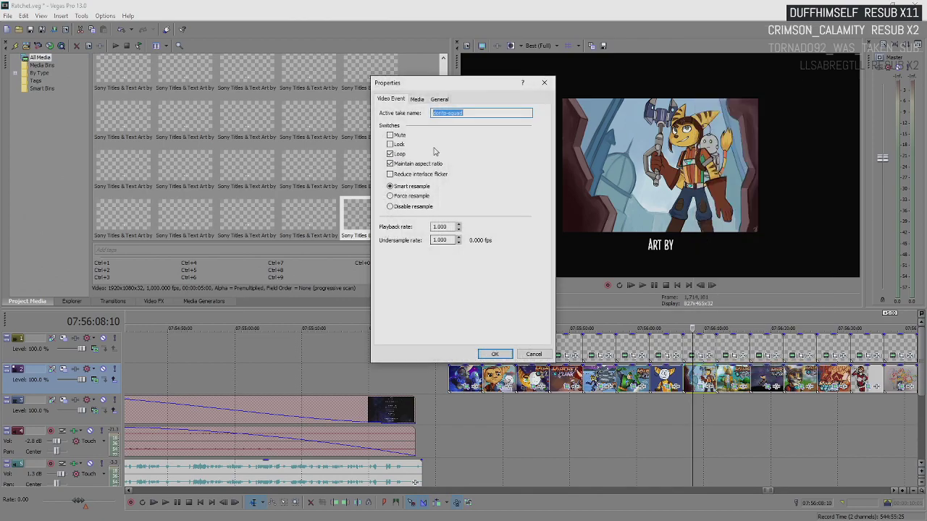
left_click(544, 82)
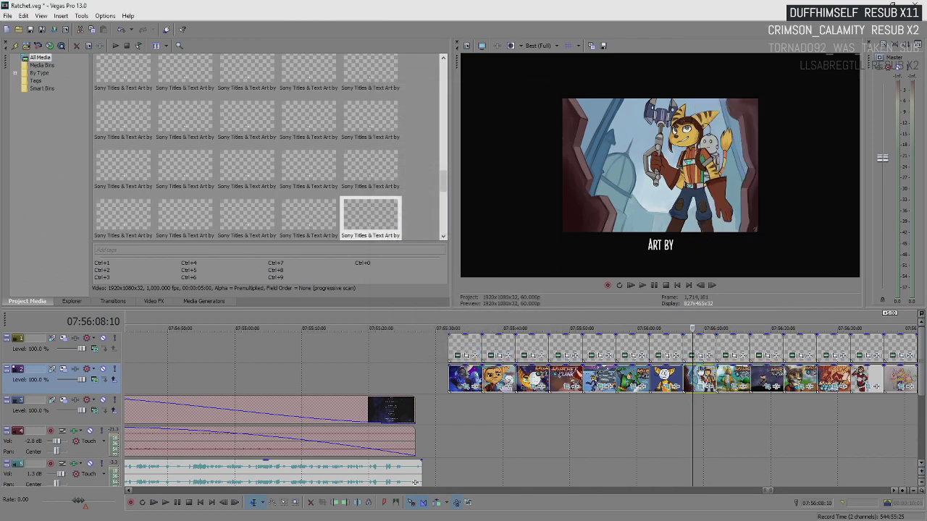
left_click(690, 357)
left_click(335, 267)
type("dorito-squad")
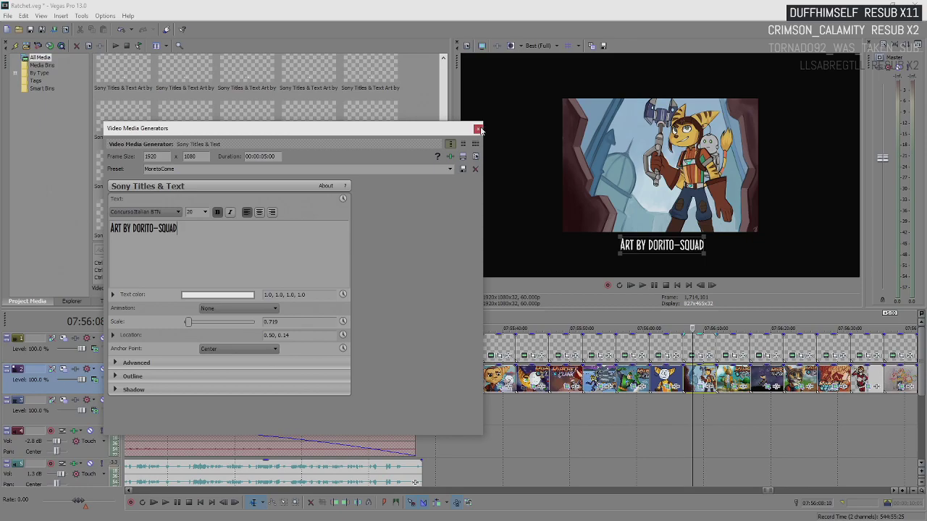
left_click(478, 130)
Step: Copy the ninth fan art image's active take name from its properties and add it after "Art by" in the ninth title
left_click(728, 377)
right_click(733, 377)
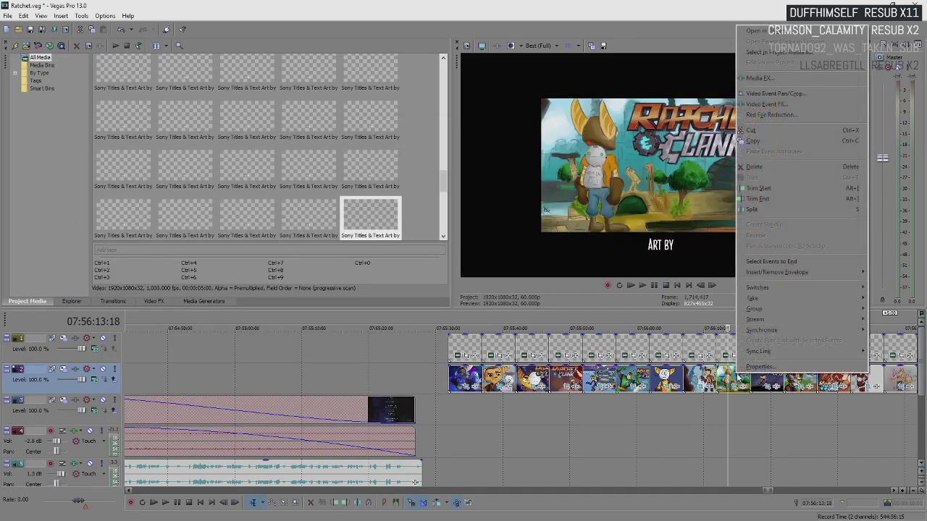
left_click(758, 367)
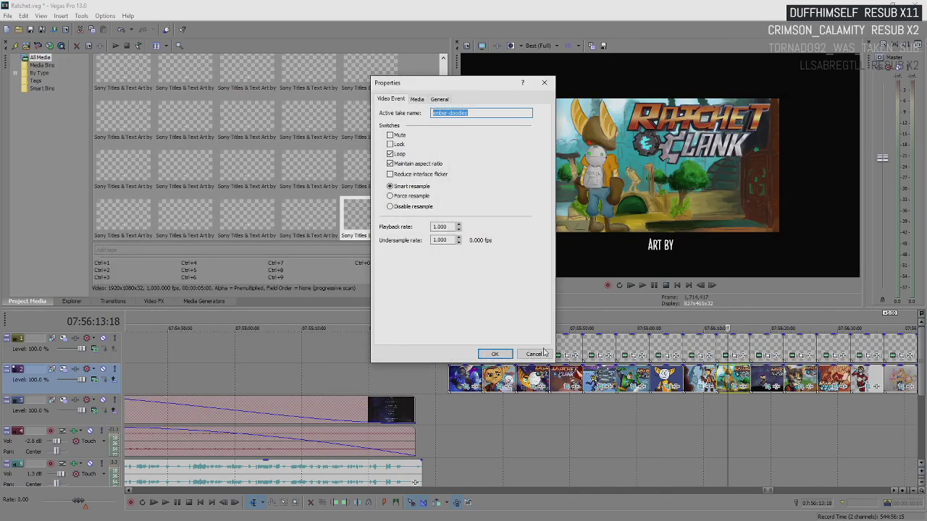
left_click(543, 353)
left_click(723, 355)
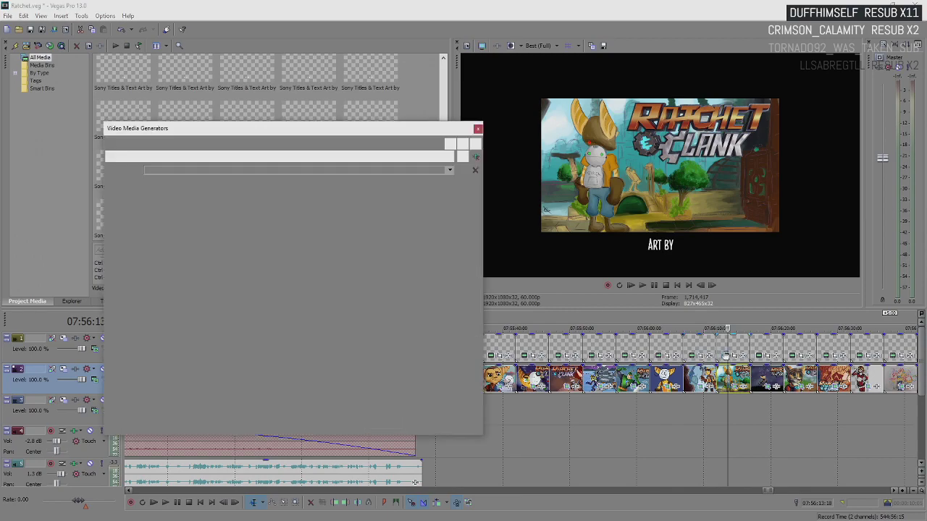
left_click(478, 130)
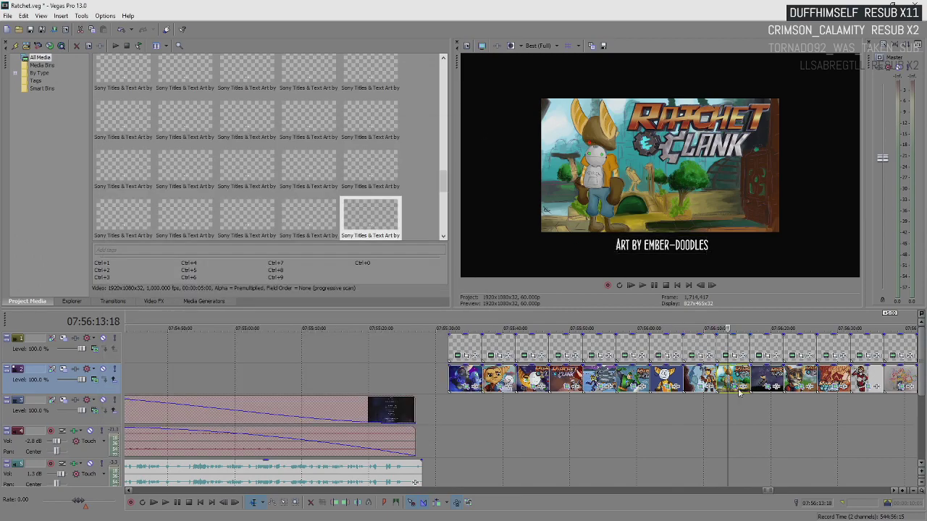
Step: Add the artist's name from the tenth image's active take name to the tenth "Art by" title and preview that image
right_click(768, 381)
left_click(775, 371)
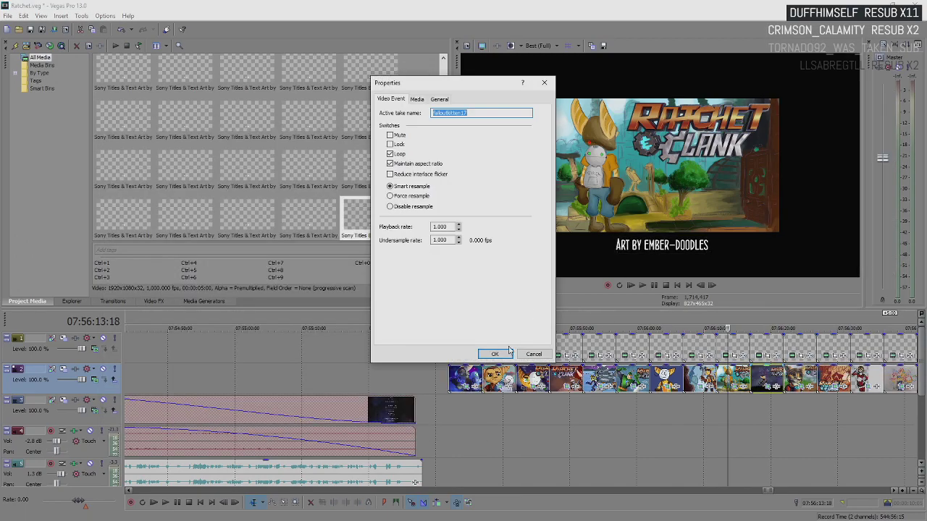
left_click(531, 353)
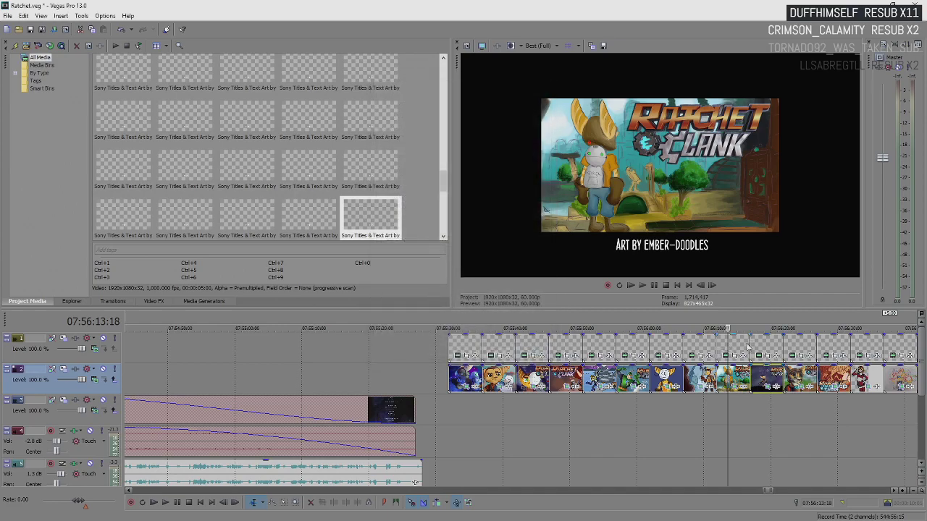
left_click(758, 356)
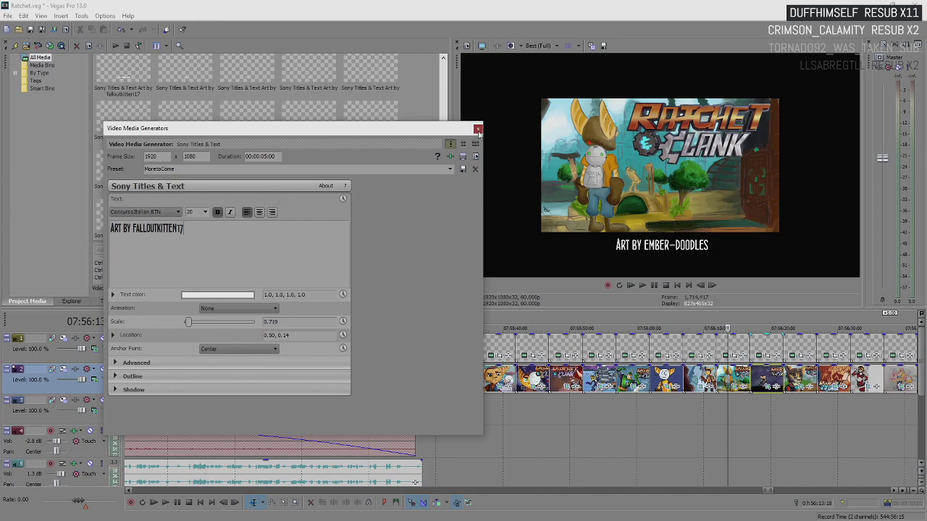
left_click(478, 130)
left_click(762, 376)
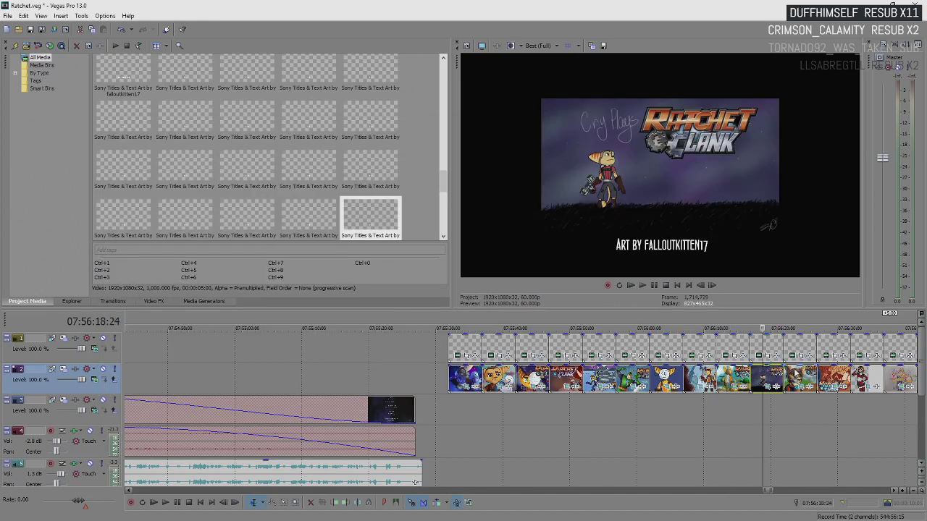
Step: Complete the eleventh "Art by" title with the artist's name copied from the eleventh image's properties
left_click(794, 370)
scroll(791, 370, "down", 2)
scroll(785, 370, "up", 2)
right_click(521, 377)
left_click(540, 366)
left_click(534, 354)
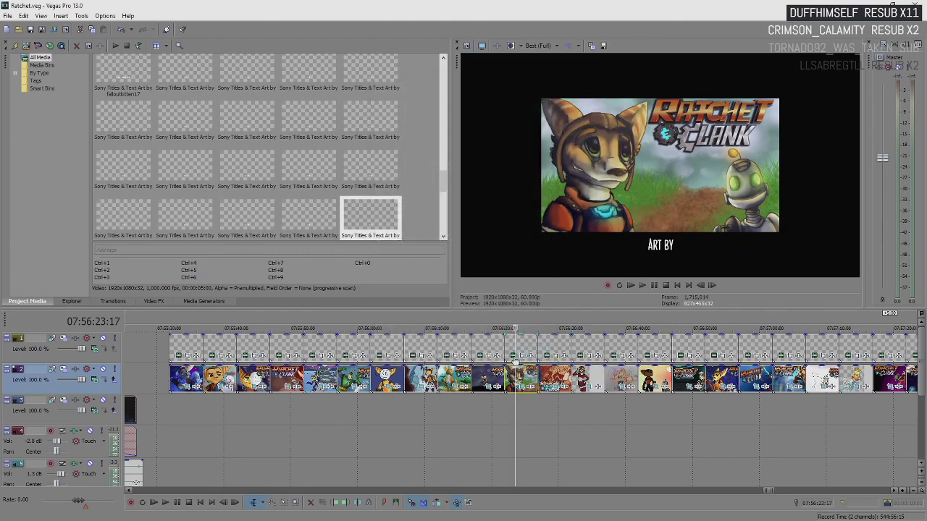
left_click(544, 355)
left_click(477, 130)
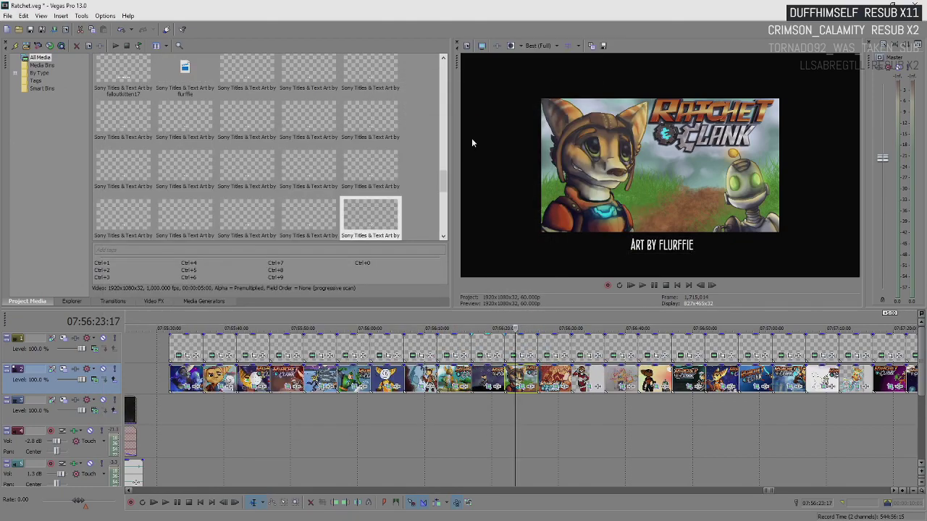
Step: Take the artist's name from the twelfth image's properties and add it after "Art by" in the twelfth title
right_click(561, 378)
left_click(583, 370)
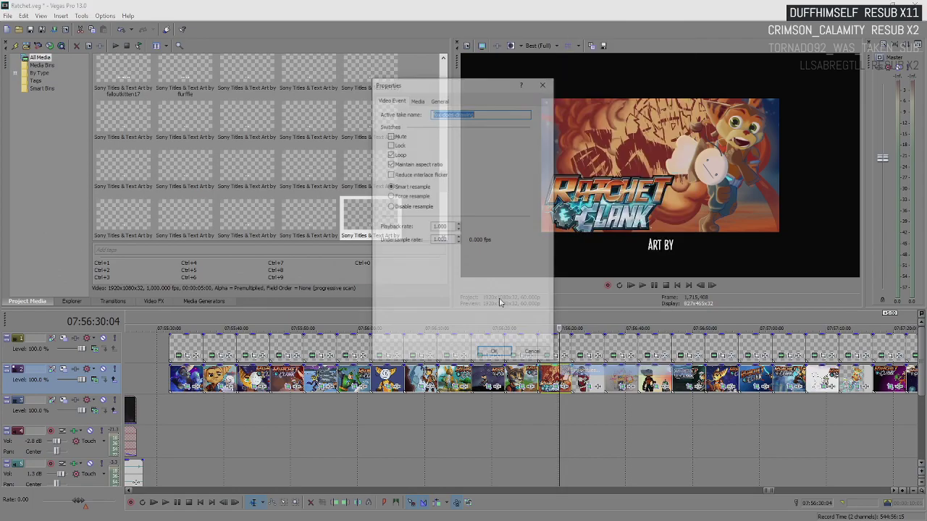
left_click(534, 353)
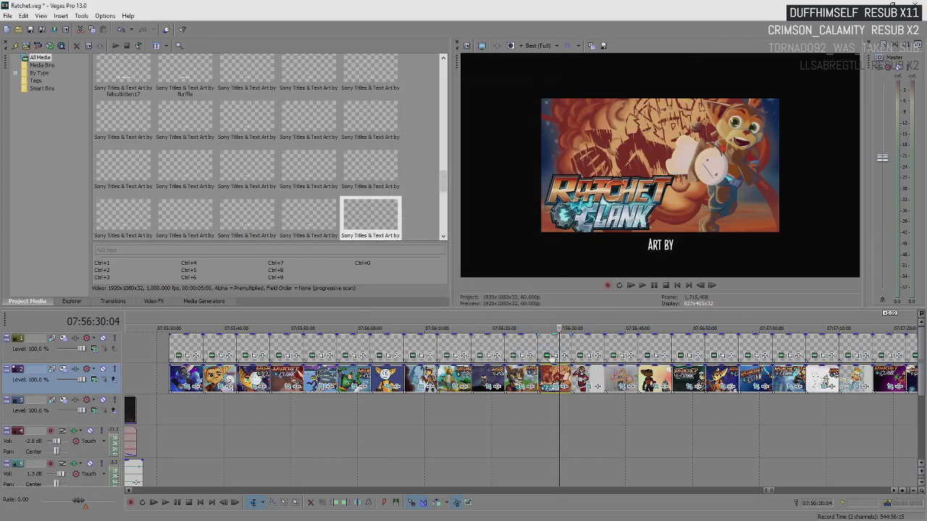
left_click(548, 355)
type("fox-does-drawing")
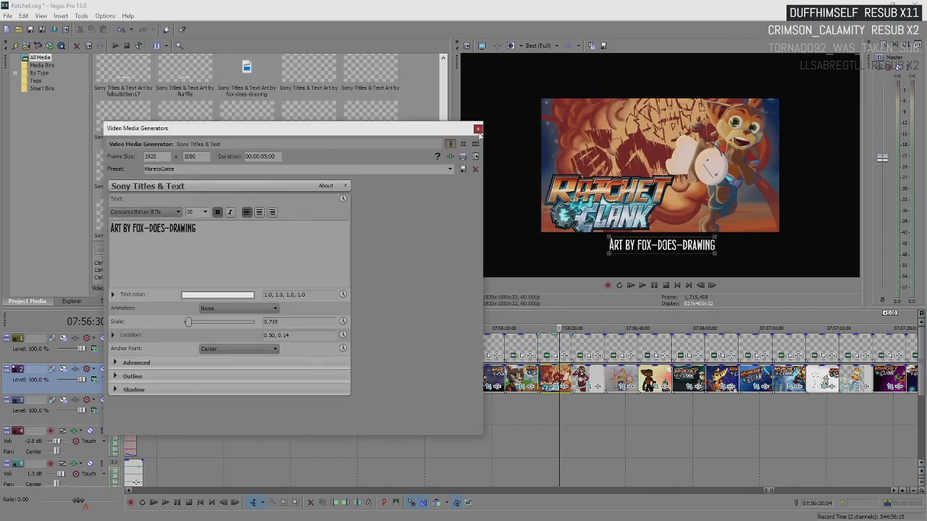
left_click(478, 129)
Step: Copy the thirteenth image's active take name and append it to the "Art by" title above that image
left_click(584, 378)
right_click(592, 377)
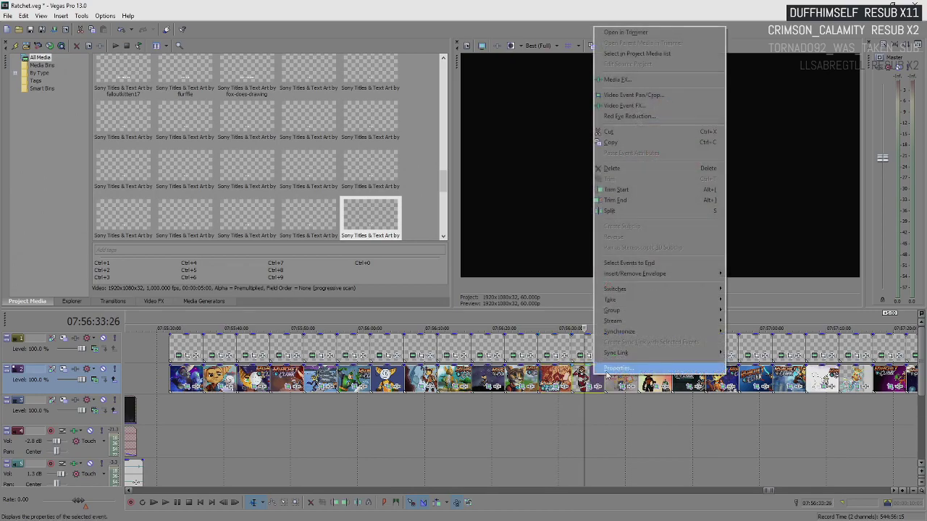
left_click(608, 368)
left_click(534, 354)
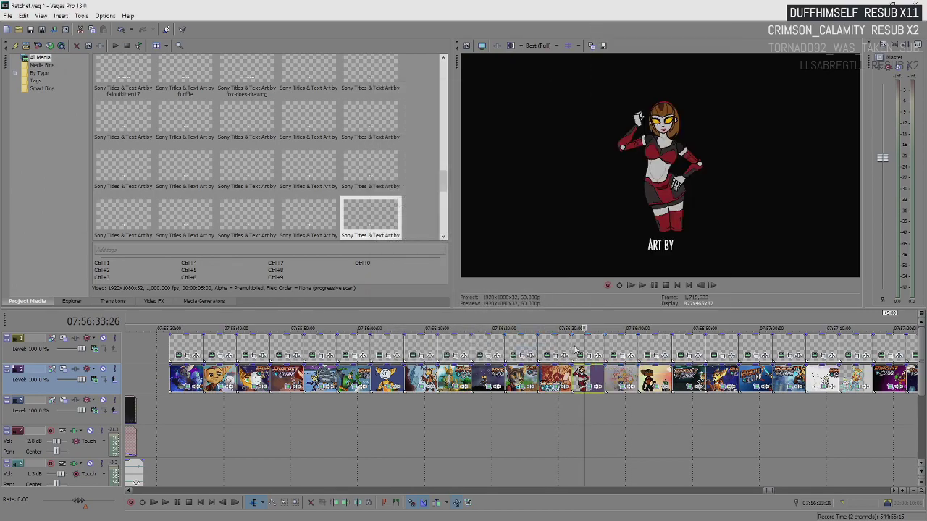
left_click(580, 354)
left_click(583, 355)
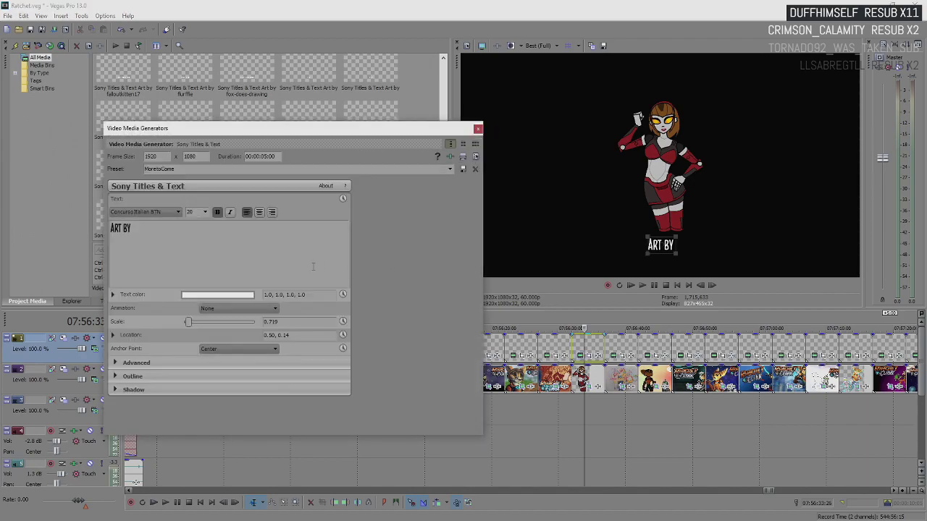
left_click(478, 128)
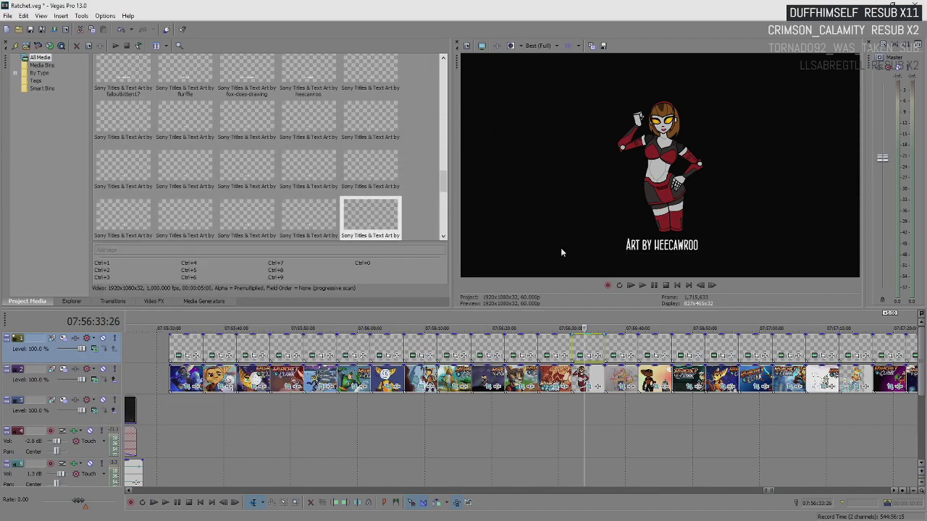
Step: Complete the fourteenth title by adding the artist's name from the fourteenth image's active take name after "Art by"
left_click(620, 350)
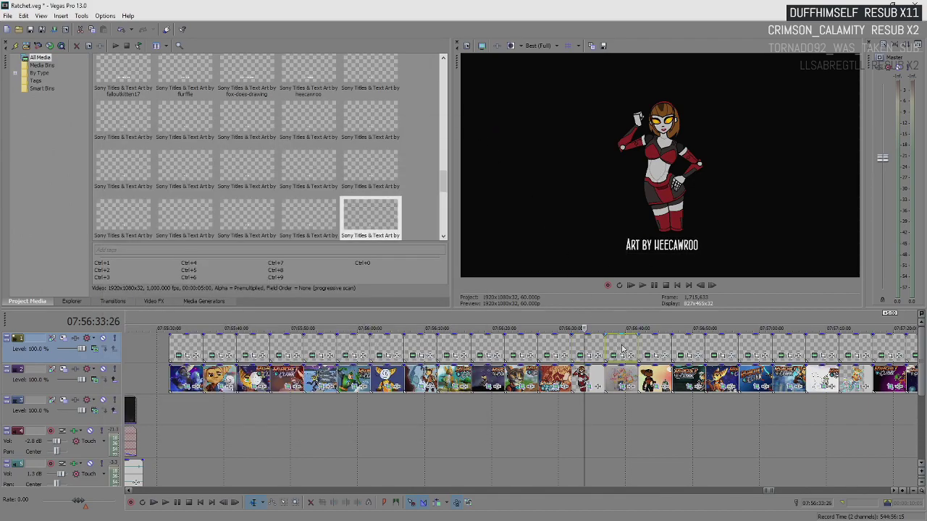
right_click(627, 373)
left_click(652, 365)
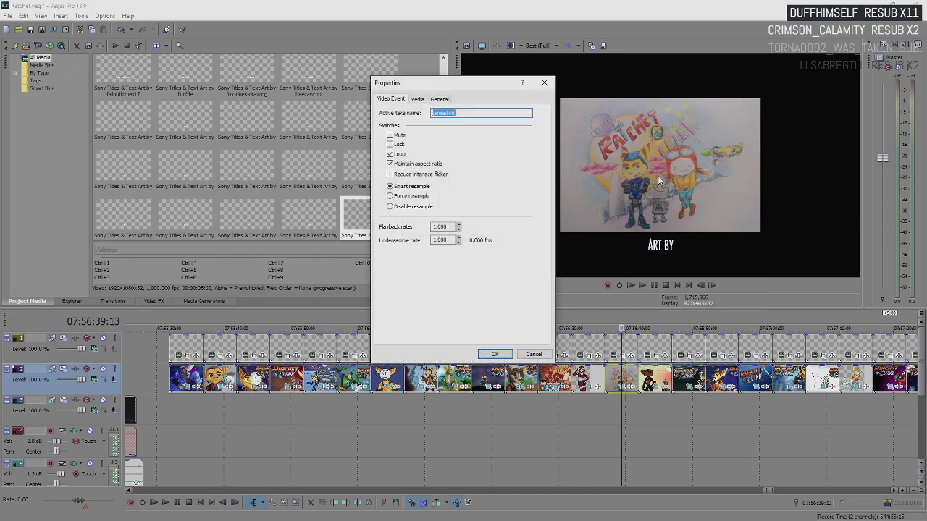
left_click(528, 353)
left_click(611, 346)
left_click(613, 355)
type("jamiedidit")
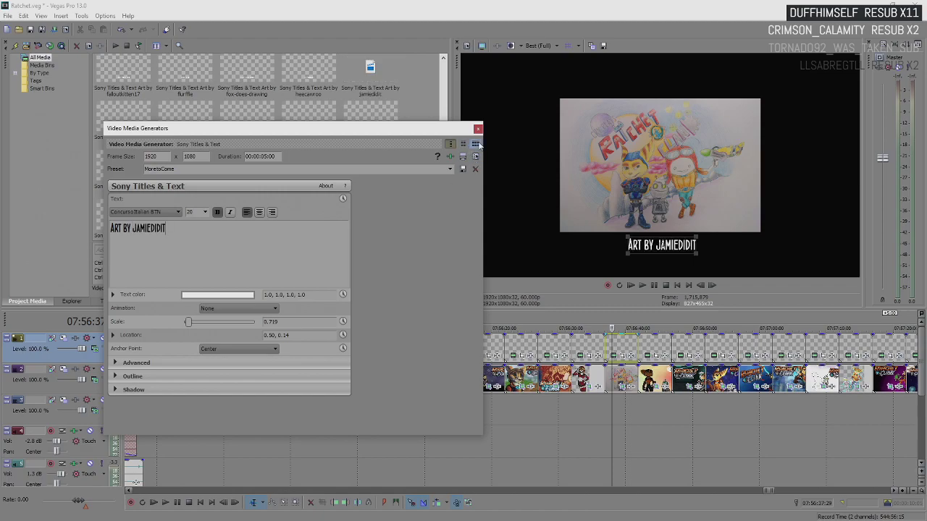
left_click(477, 129)
Step: Copy the fifteenth image's active take name from its properties and add it after "Art by" in the fifteenth title
left_click(646, 374)
right_click(654, 376)
left_click(658, 365)
left_click(530, 354)
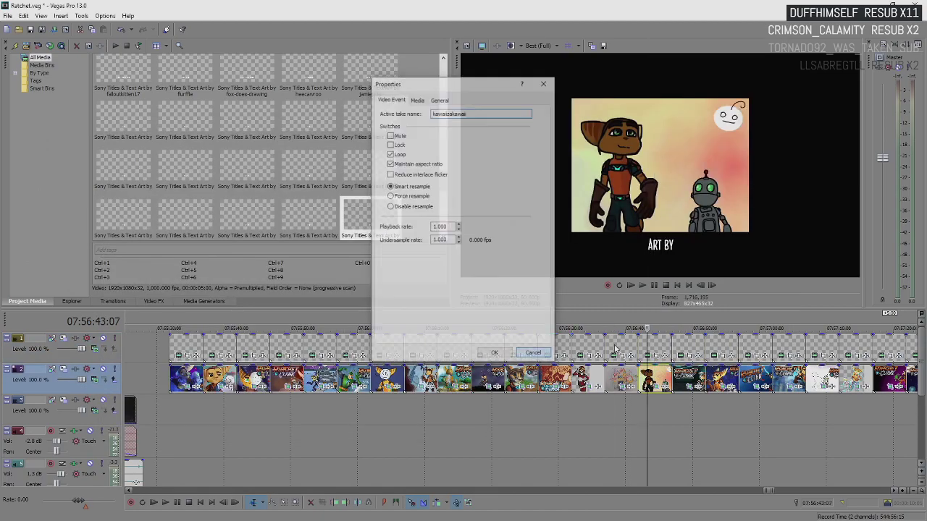
left_click(646, 355)
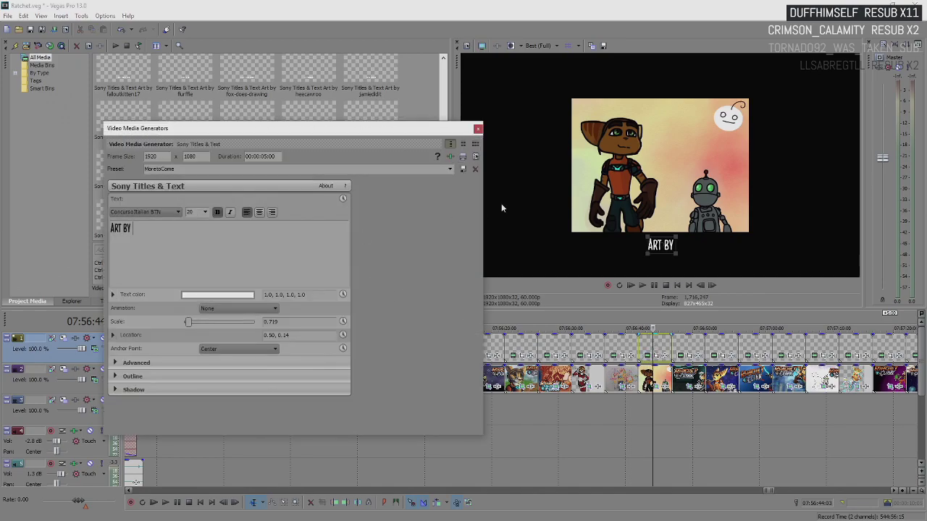
type("KAWAIIZAKAWAII")
left_click(477, 129)
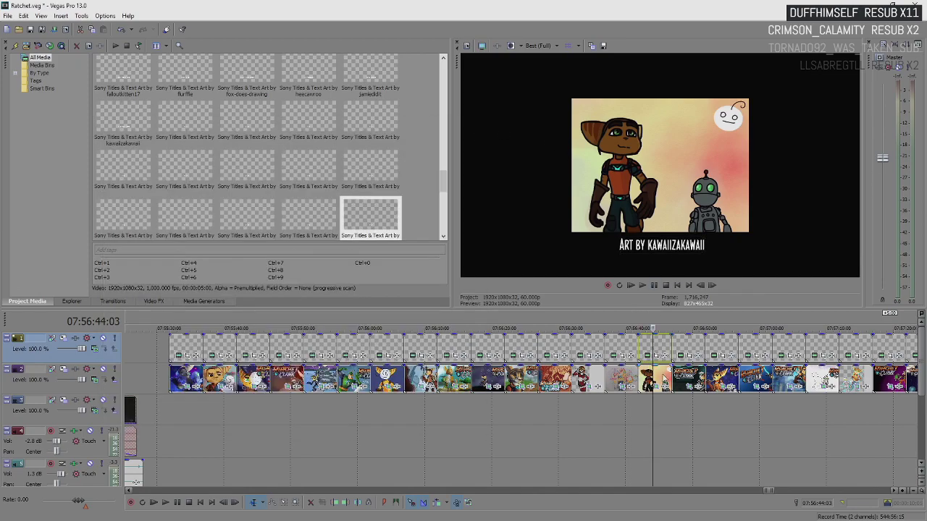
Step: Add the artist's name from the sixteenth image's properties after "Art by" in the sixteenth title
left_click(680, 378)
right_click(689, 376)
left_click(693, 370)
left_click(535, 356)
left_click(685, 349)
left_click(682, 354)
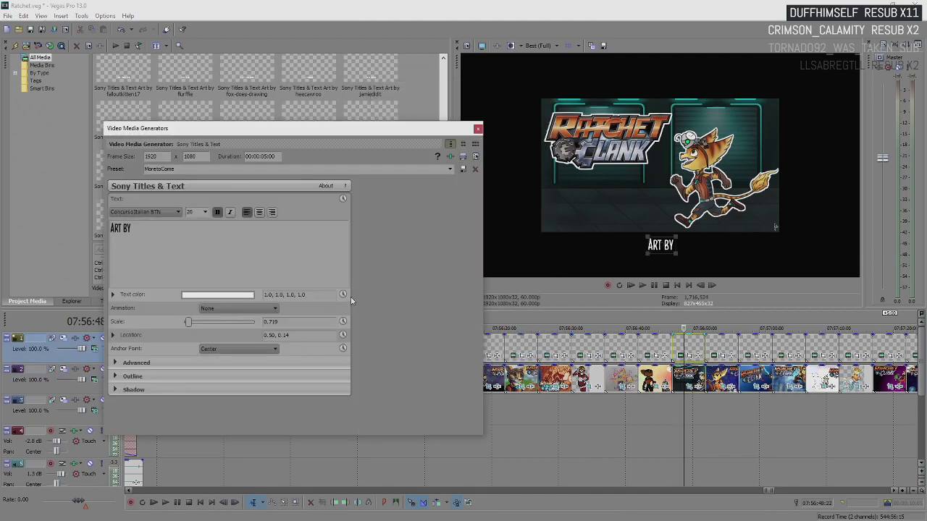
type("KOHBALT")
left_click(477, 129)
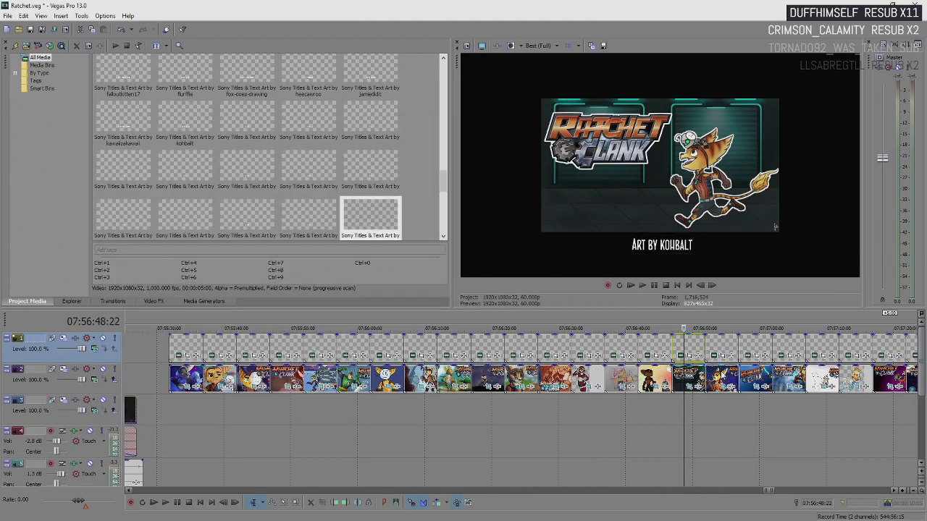
Step: Complete the seventeenth "Art by" title with the artist's name from the seventeenth image's active take name
right_click(721, 376)
left_click(731, 365)
left_click(534, 354)
left_click(716, 355)
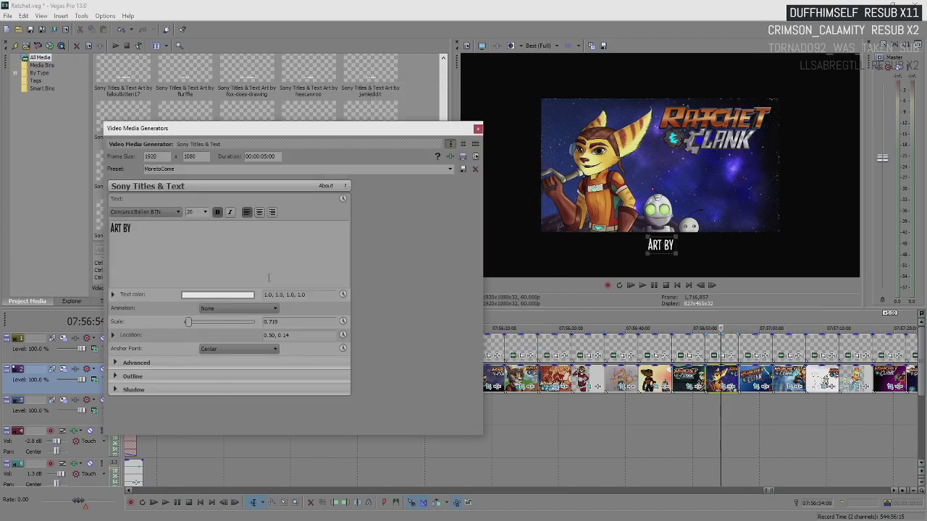
type("MEADOWSLITTLEBUG")
left_click(477, 129)
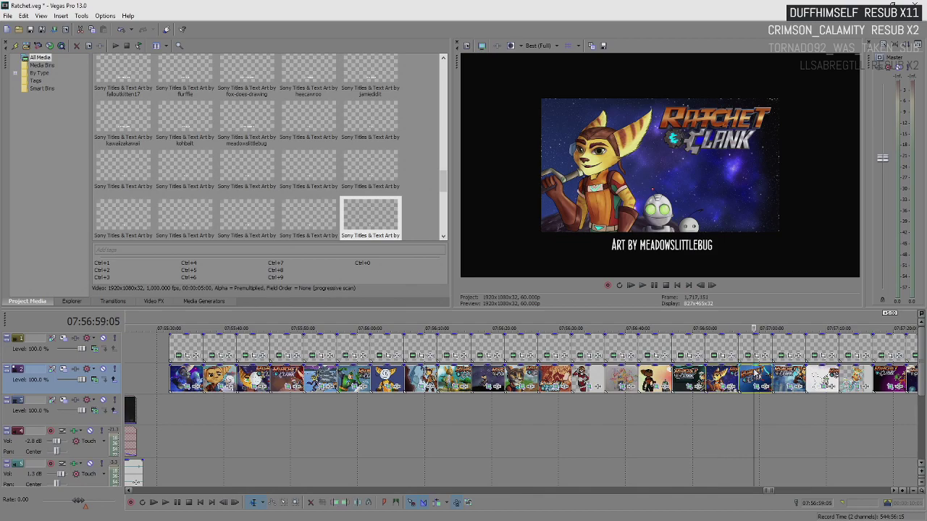
Step: Take the artist's name from the eighteenth image's properties and add it after "Art by" in the title above it
right_click(757, 376)
left_click(766, 364)
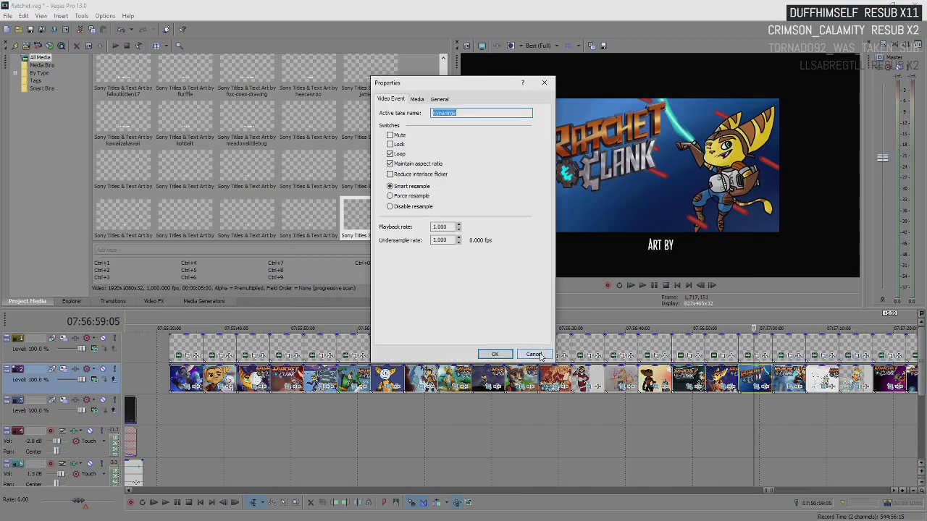
left_click(534, 354)
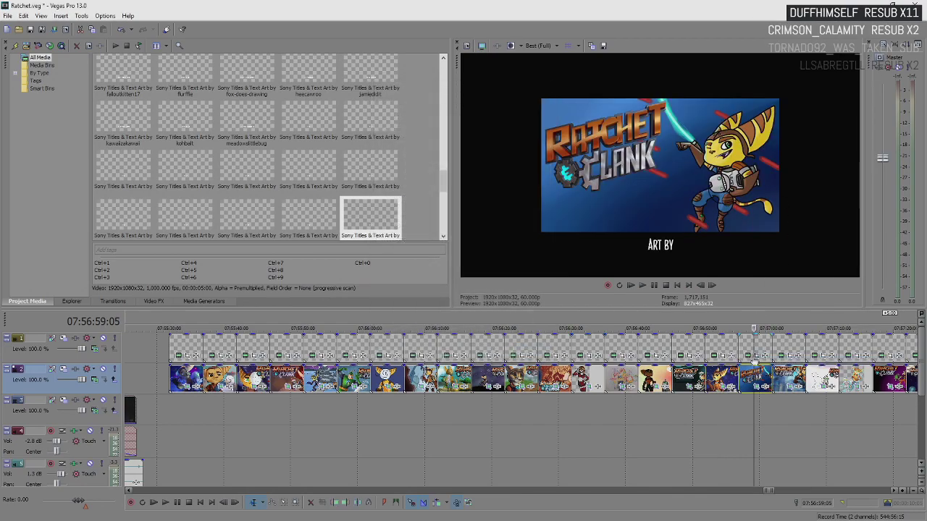
left_click(749, 356)
left_click(275, 265)
type("NYNANINJA")
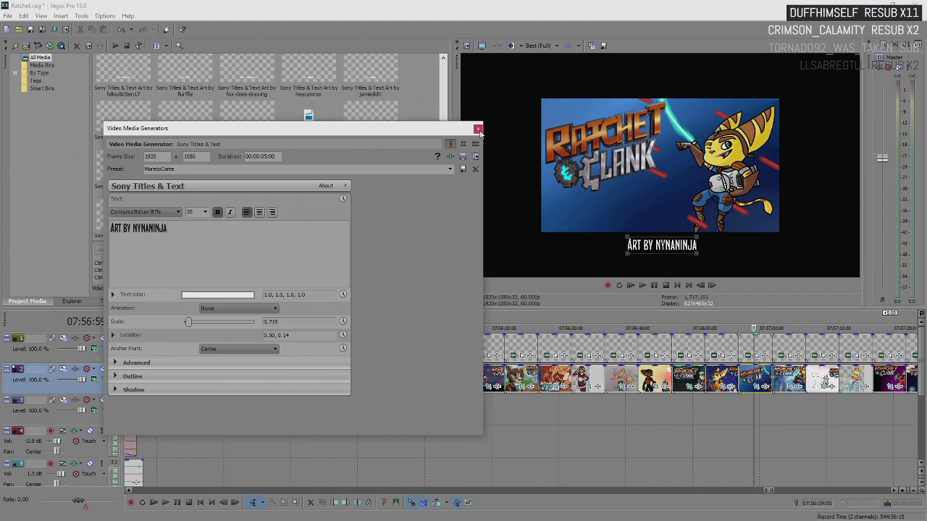
left_click(478, 129)
Step: Copy the nineteenth image's active take name and add it after "Art by" in the nineteenth title
left_click(781, 382)
right_click(784, 377)
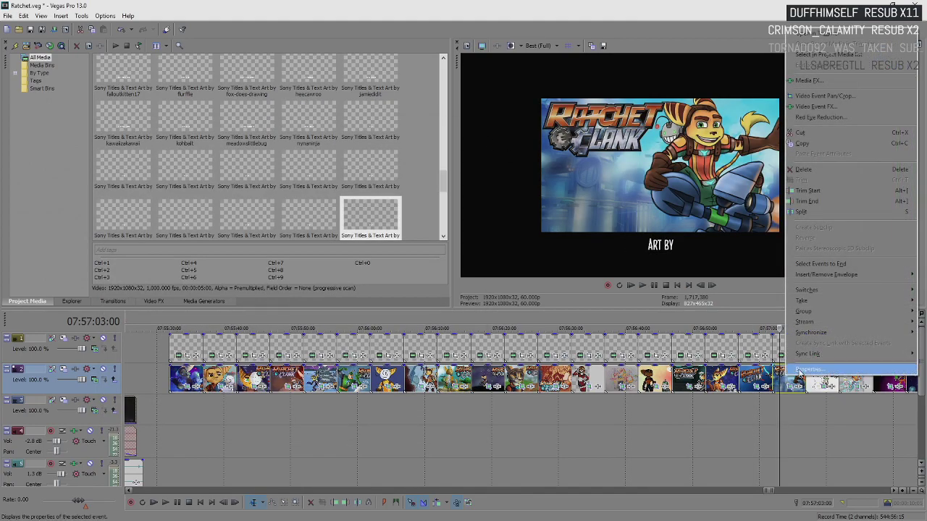
left_click(804, 370)
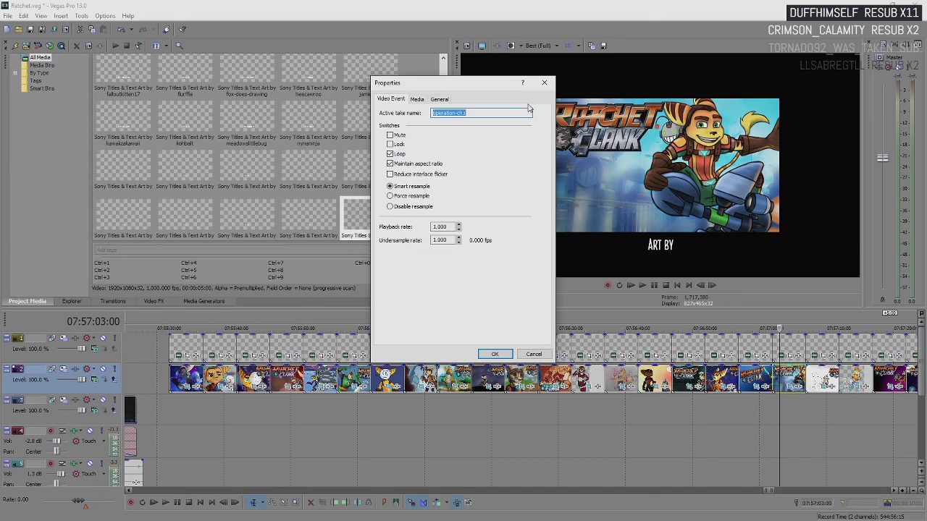
left_click(545, 83)
left_click(782, 359)
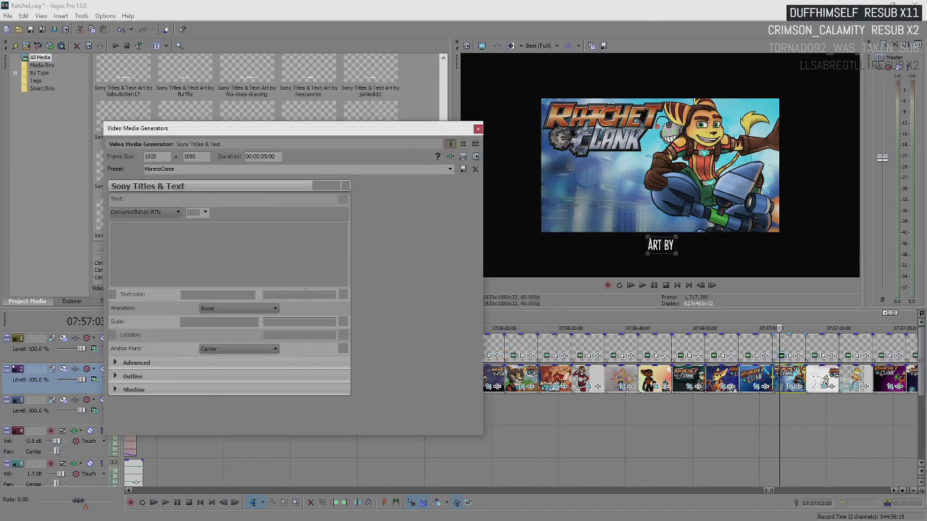
type("operation-cho")
left_click(480, 129)
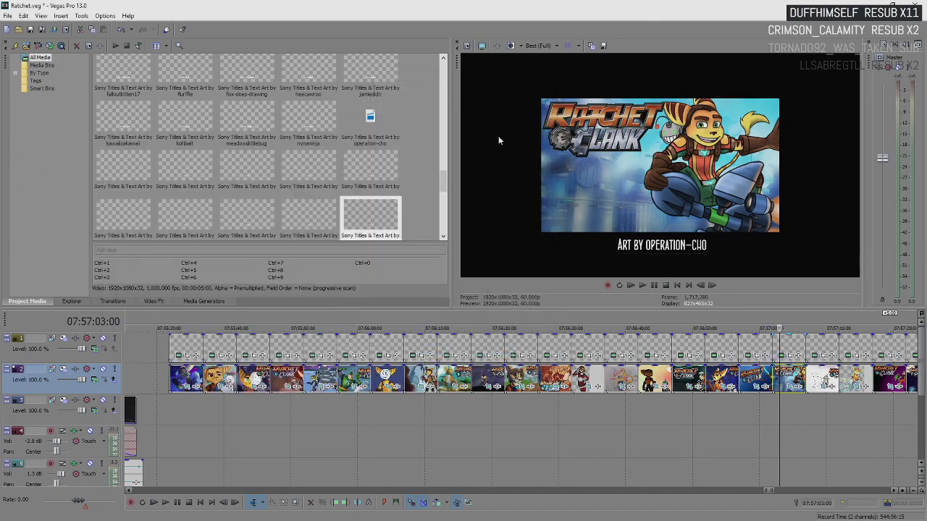
Step: Copy the artist's name from the twentieth image's active take name and append it to "Art by" in the twentieth title
right_click(829, 380)
left_click(840, 377)
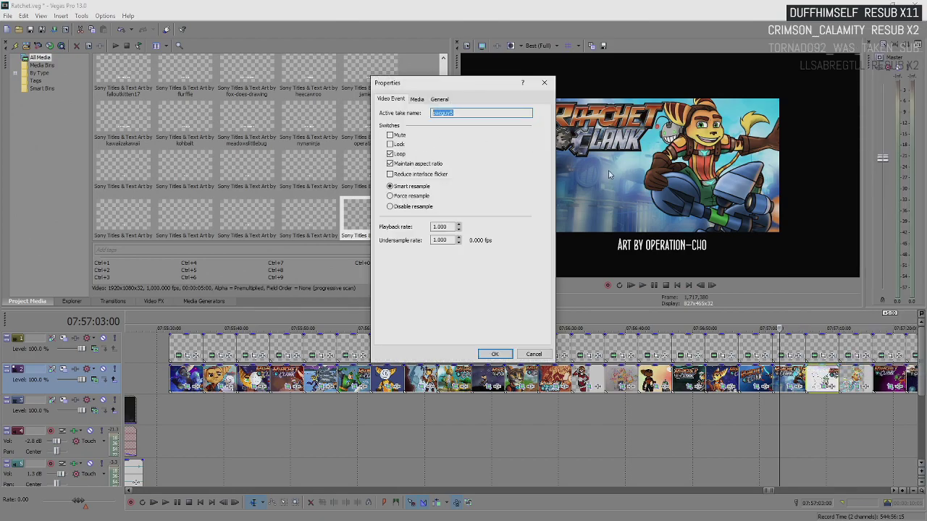
left_click(494, 354)
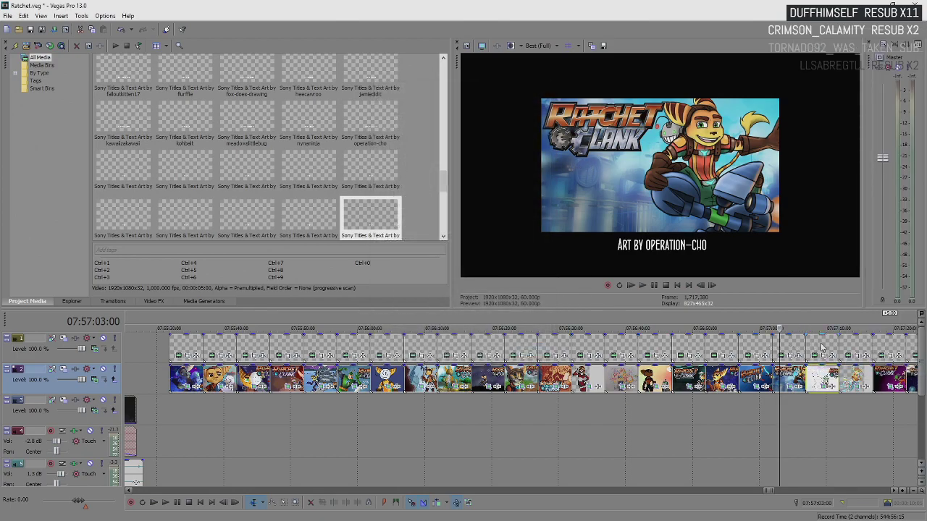
left_click(821, 355)
left_click(814, 356)
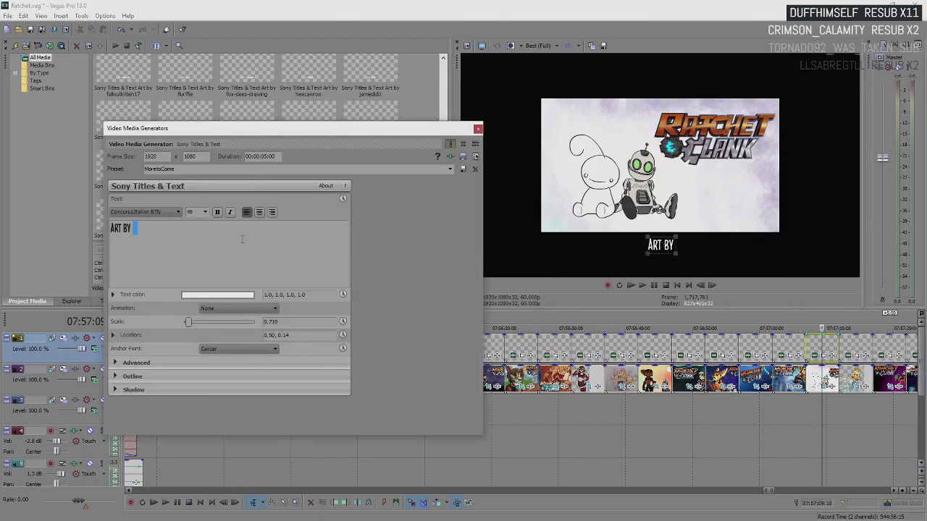
type("pacguy5")
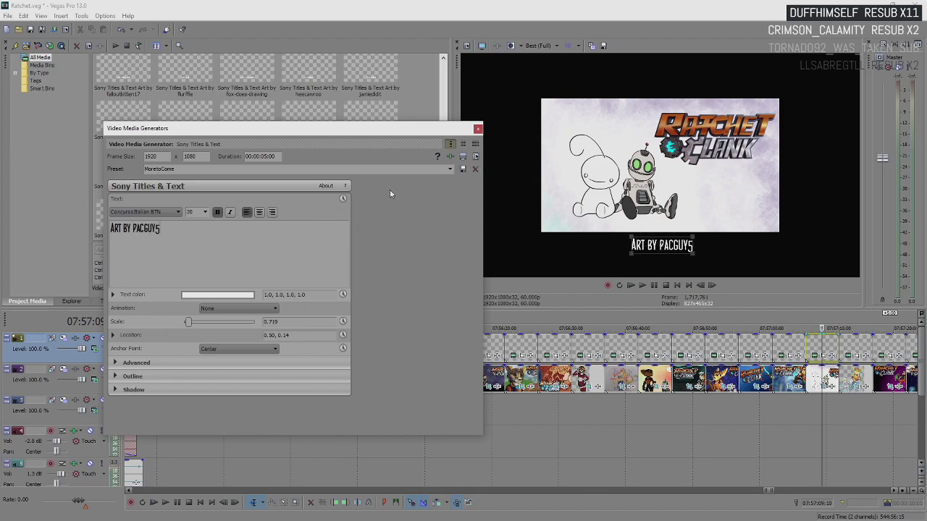
left_click(477, 130)
Step: Complete the twenty-first "Art by" title with the artist's name from the properties of the twenty-first image
scroll(732, 367, "right", 5)
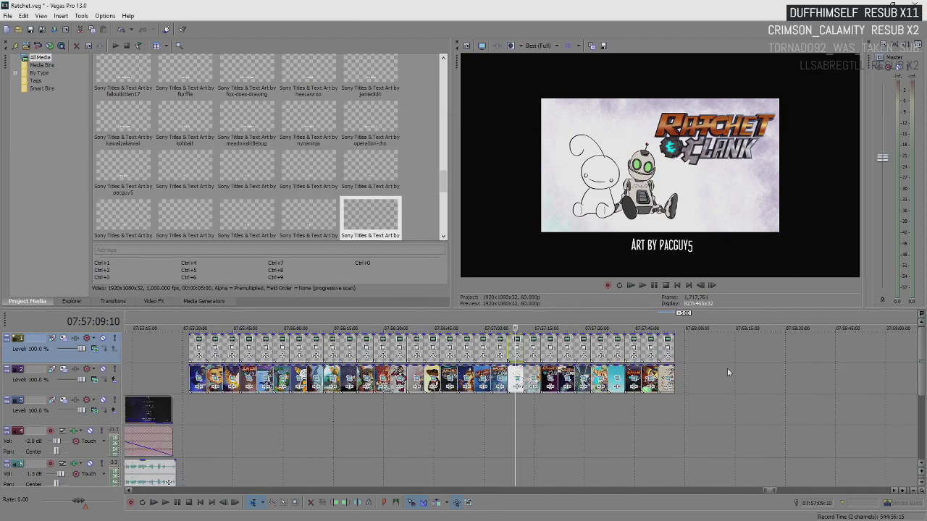
left_click(556, 374)
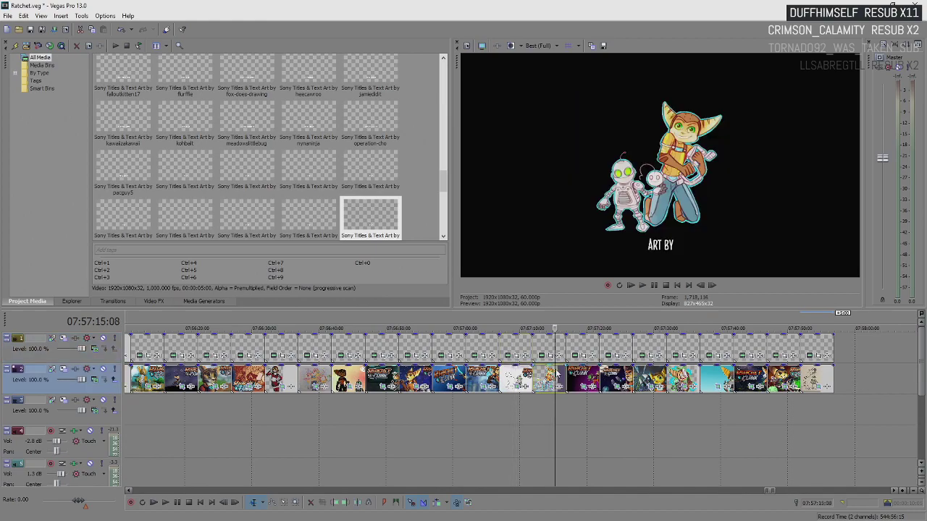
right_click(554, 374)
left_click(577, 365)
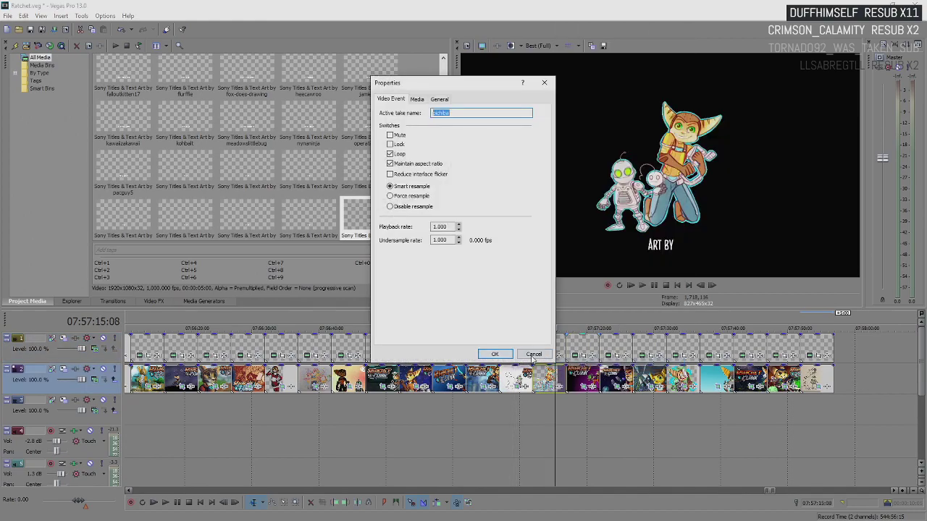
left_click(540, 356)
left_click(545, 356)
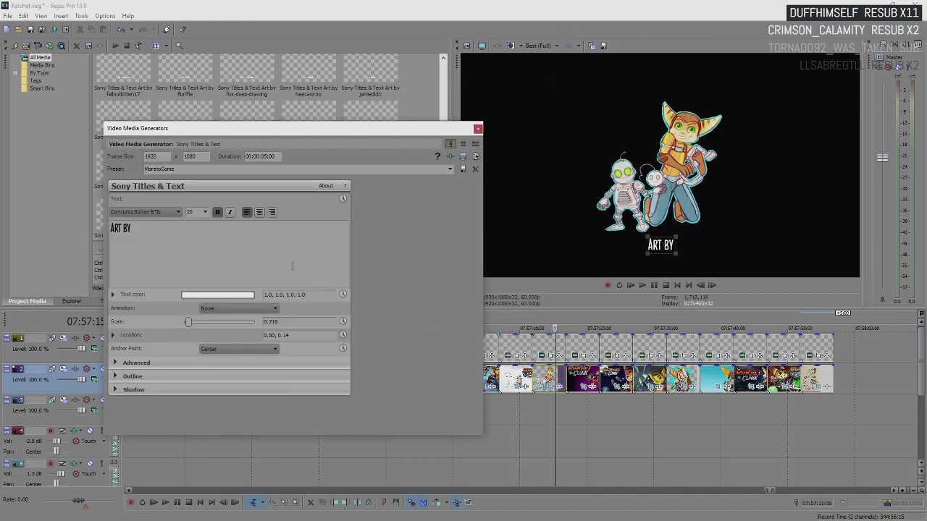
type("PICHIBA")
left_click(477, 129)
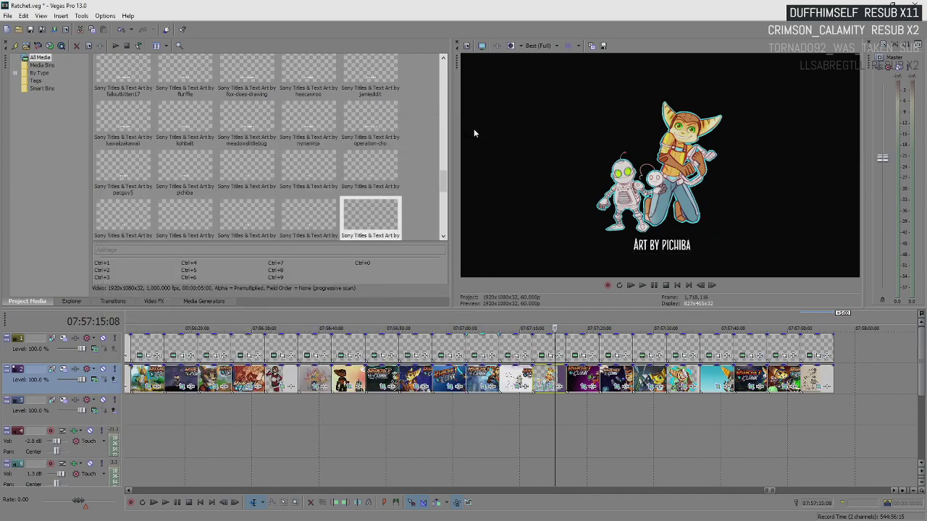
Step: Add the artist's name from the twenty-second image's active take name after "Art by" in the title above it
right_click(581, 377)
left_click(588, 368)
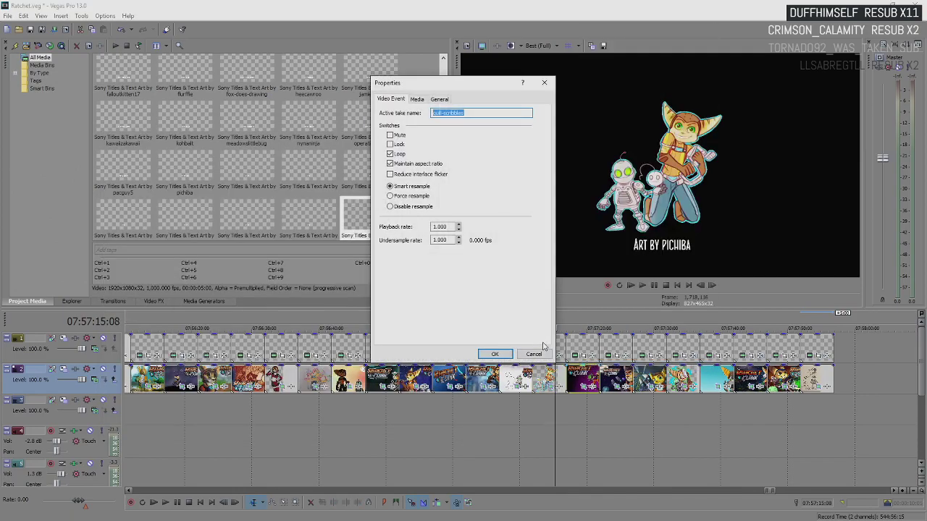
left_click(494, 354)
left_click(568, 355)
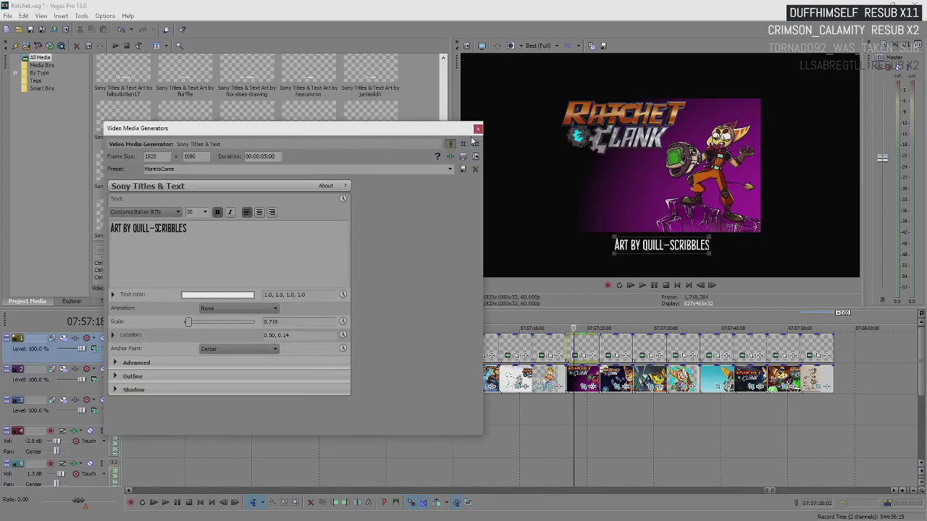
left_click(478, 128)
Step: Take the artist's name from the twenty-third image's properties and add it after "Art by" in the twenty-third title
left_click(610, 374)
right_click(608, 371)
left_click(627, 364)
left_click(533, 353)
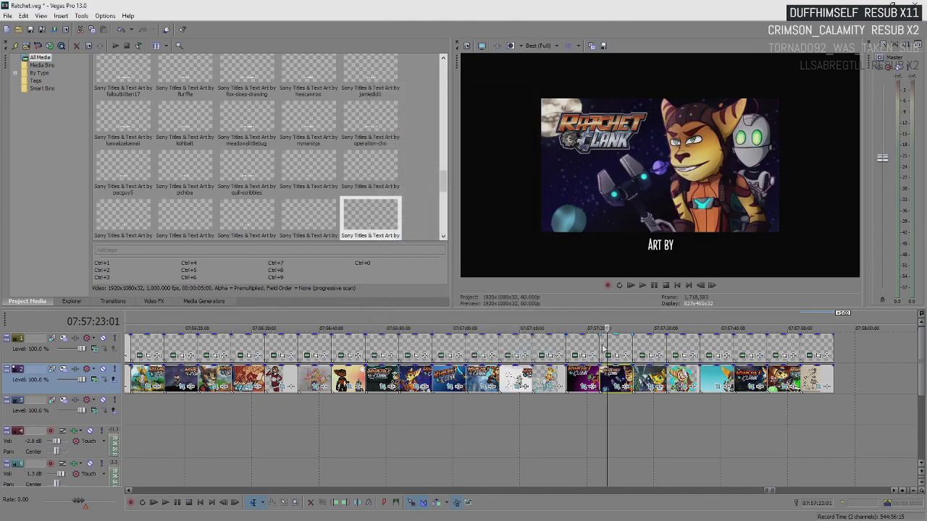
left_click(609, 357)
type("REMIXDRAWSTHINGZ")
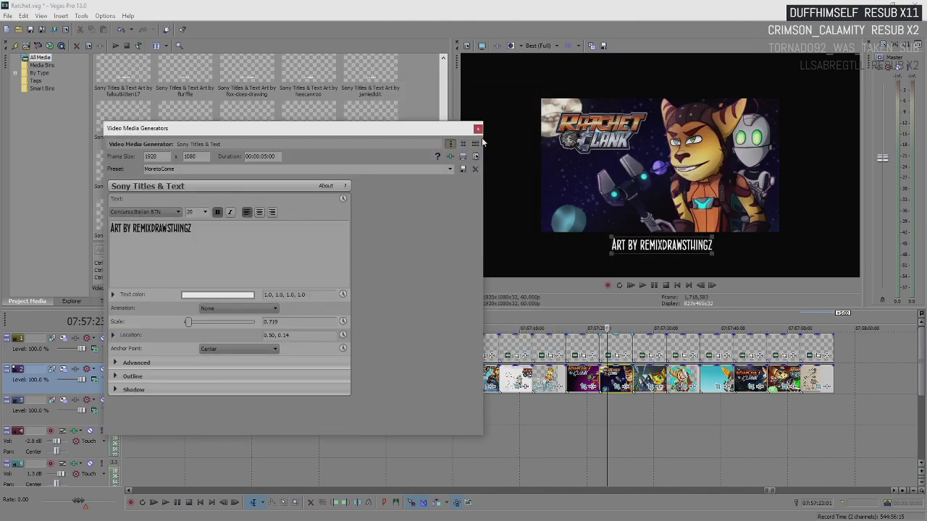
left_click(477, 129)
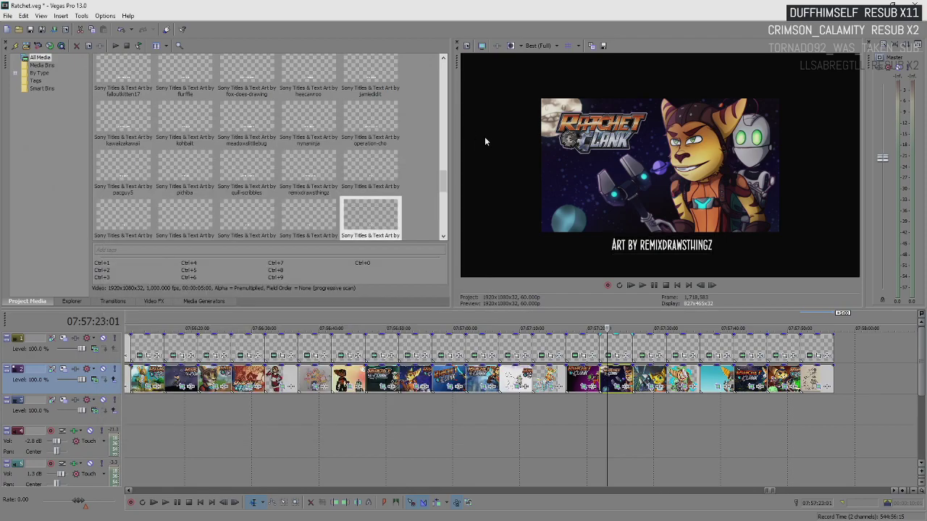
Step: Copy the twenty-fourth image's active take name and add it after "Art by" in the twenty-fourth title
left_click(644, 373)
right_click(644, 374)
left_click(666, 366)
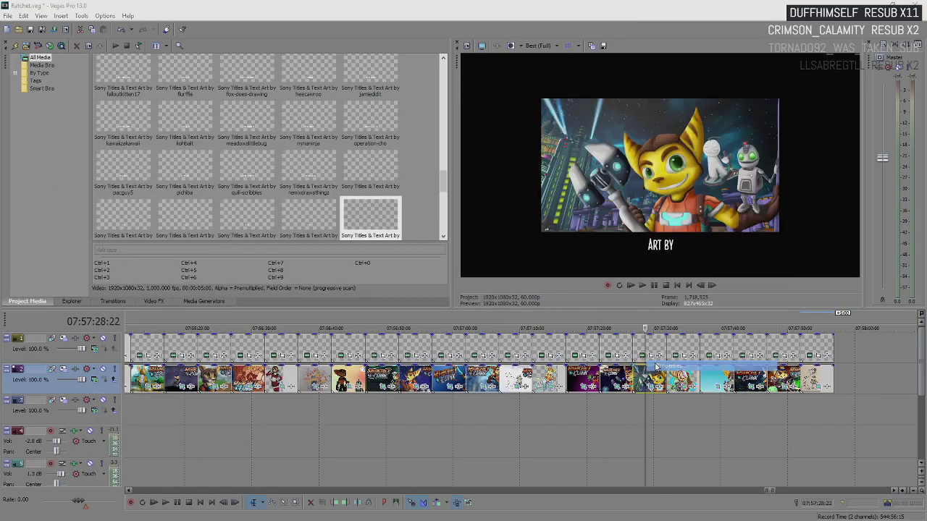
left_click(538, 354)
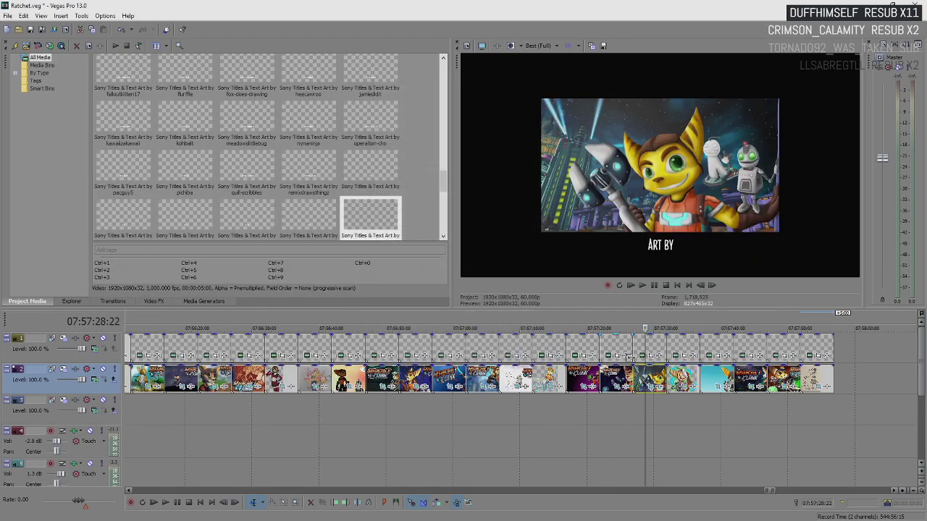
left_click(643, 358)
left_click(237, 279)
type("ROSESYNHJ")
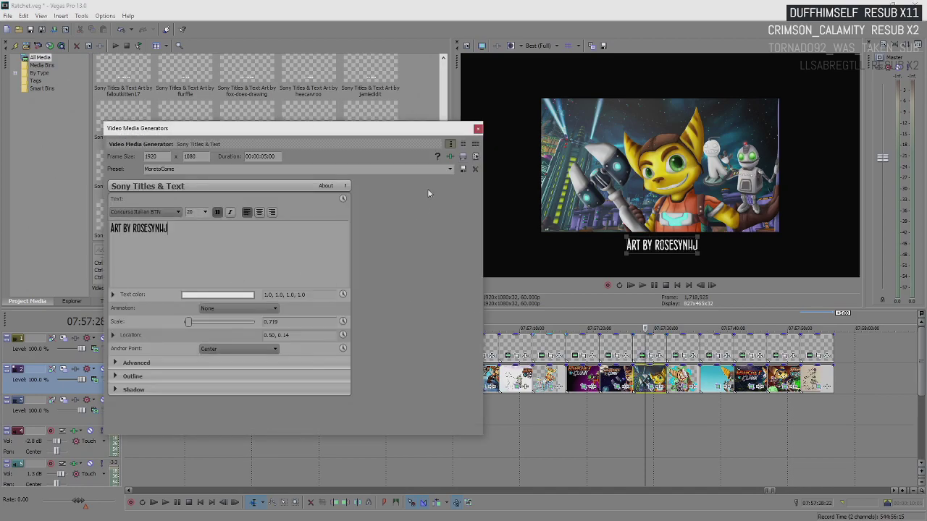
left_click(478, 129)
Step: Complete the twenty-fifth "Art by" title with the artist's name from the twenty-fifth image's active take name
left_click(685, 377)
right_click(685, 377)
left_click(724, 366)
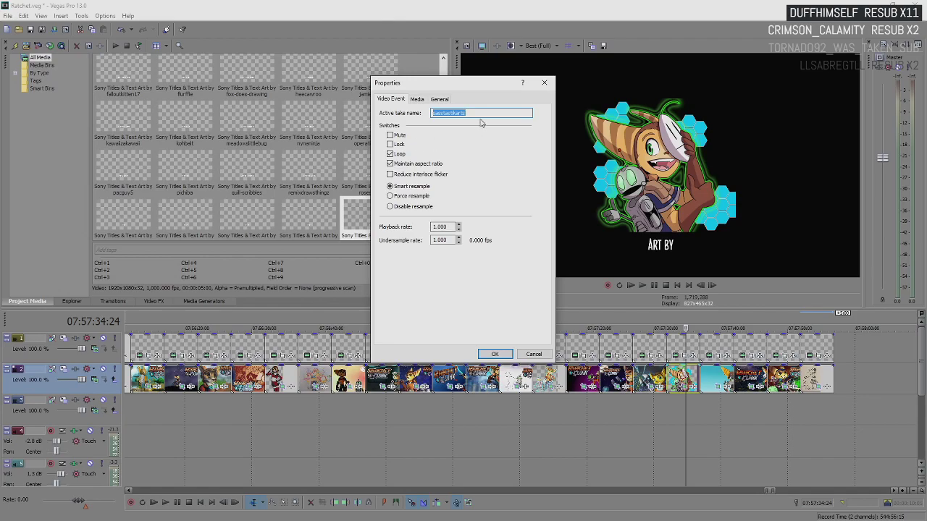
left_click(533, 354)
left_click(674, 354)
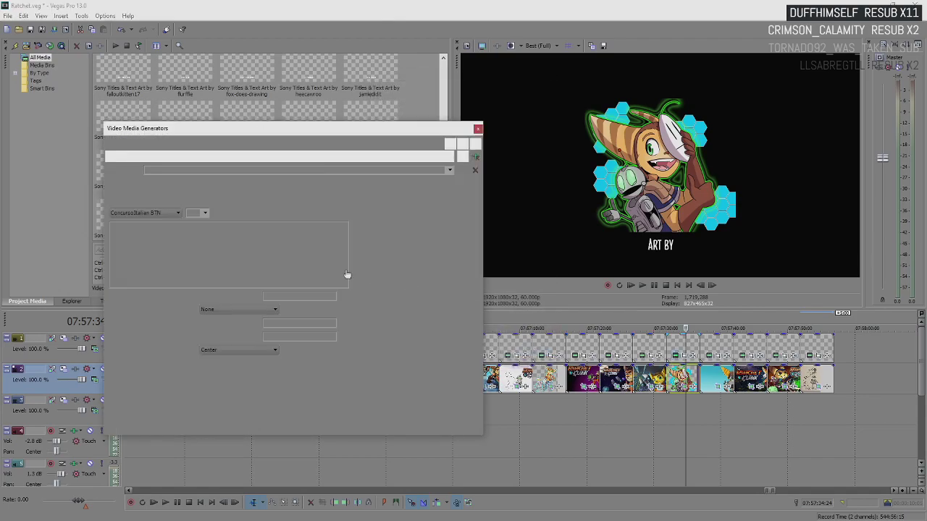
type("SASSTASTIKARTS")
left_click(478, 128)
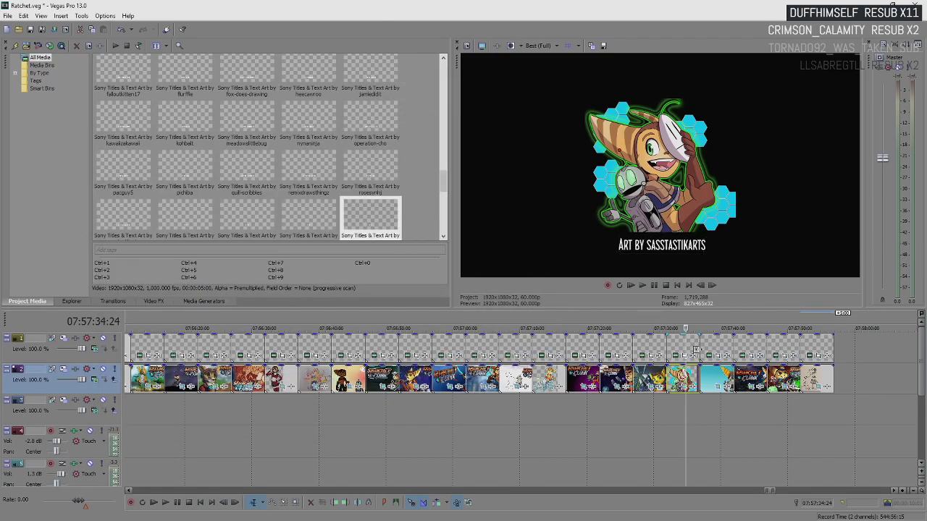
Step: Add the artist's name from the twenty-sixth image's properties after "Art by" in the twenty-sixth title
left_click(713, 373)
right_click(713, 372)
left_click(731, 304)
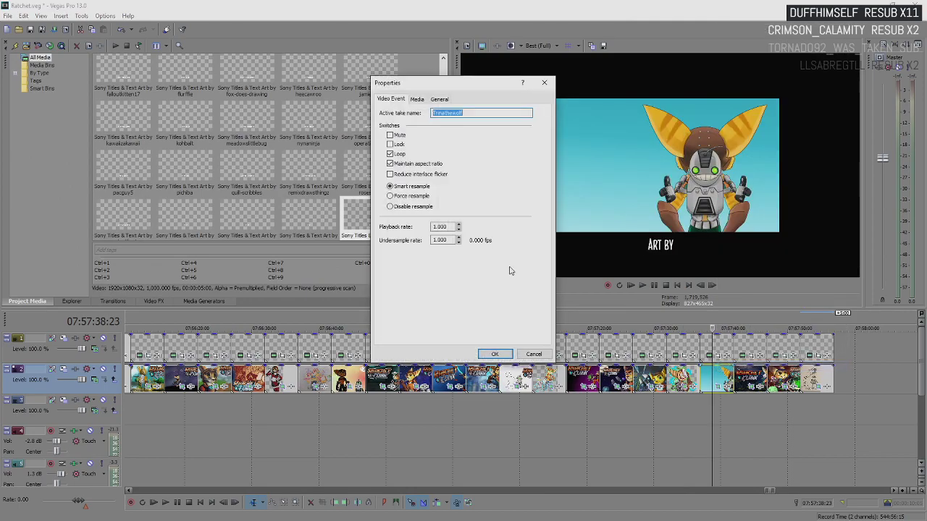
left_click(534, 354)
left_click(708, 355)
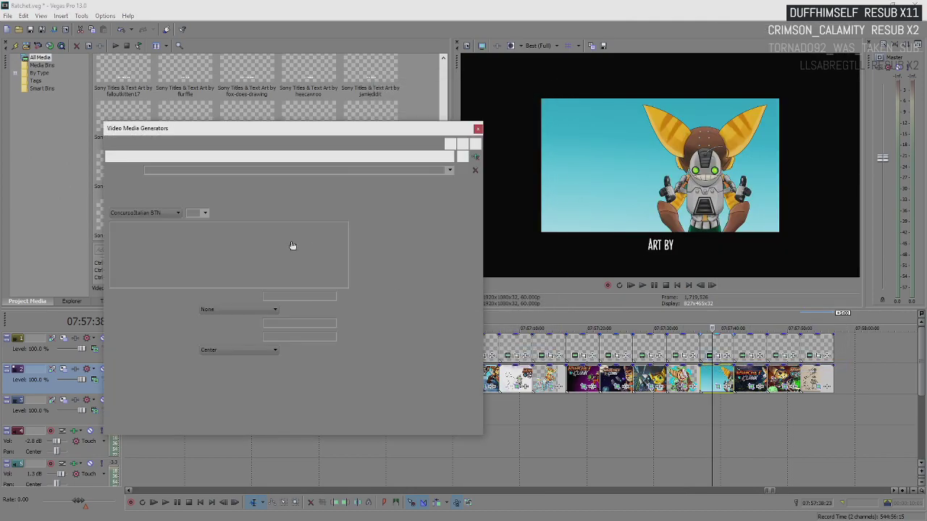
type("Trinathewolf")
left_click(477, 129)
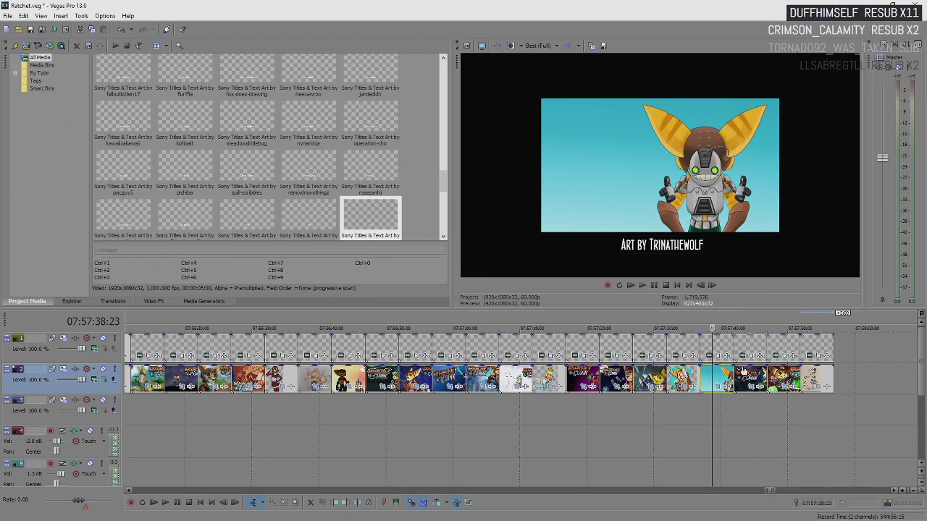
Step: Copy the twenty-seventh image's active take name and append it to "Art by" in the title above that image
left_click(745, 372)
right_click(745, 371)
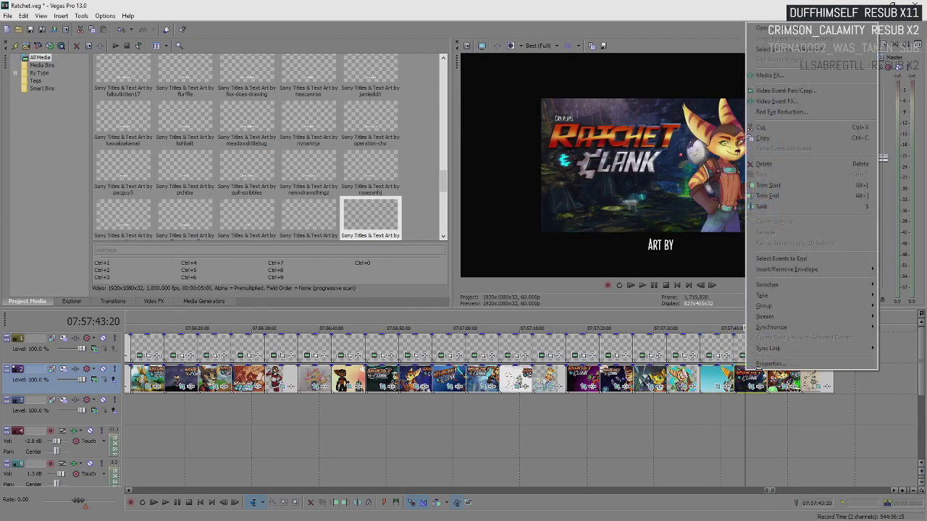
left_click(769, 364)
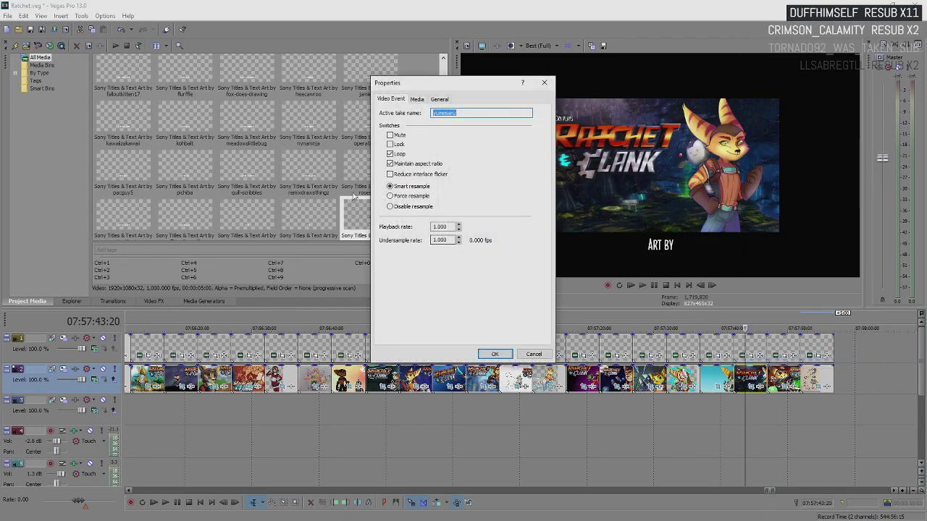
left_click(549, 355)
left_click(750, 355)
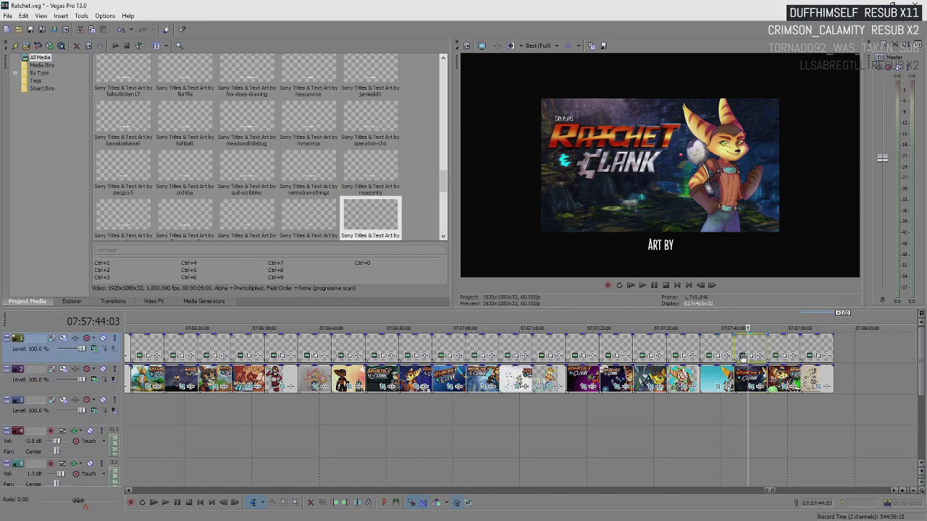
left_click(742, 357)
type("YUMESARU")
left_click(477, 128)
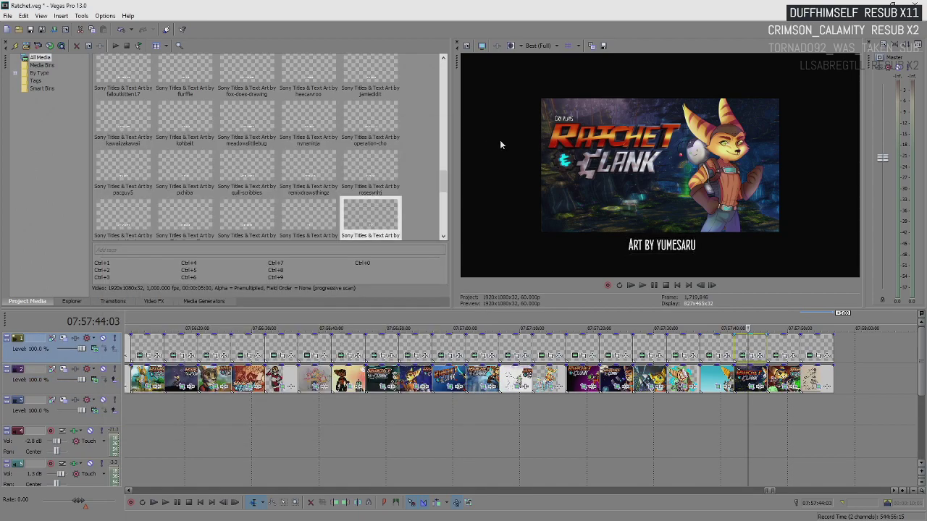
Step: Take the artist's name from the twenty-eighth image's properties and add it after "Art by" in the twenty-eighth title
left_click(771, 389)
right_click(783, 379)
left_click(815, 372)
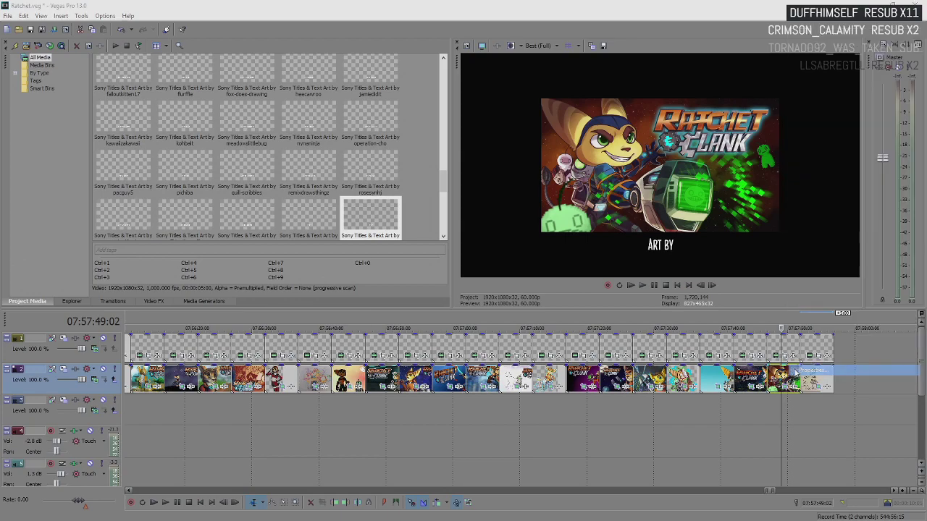
left_click(534, 354)
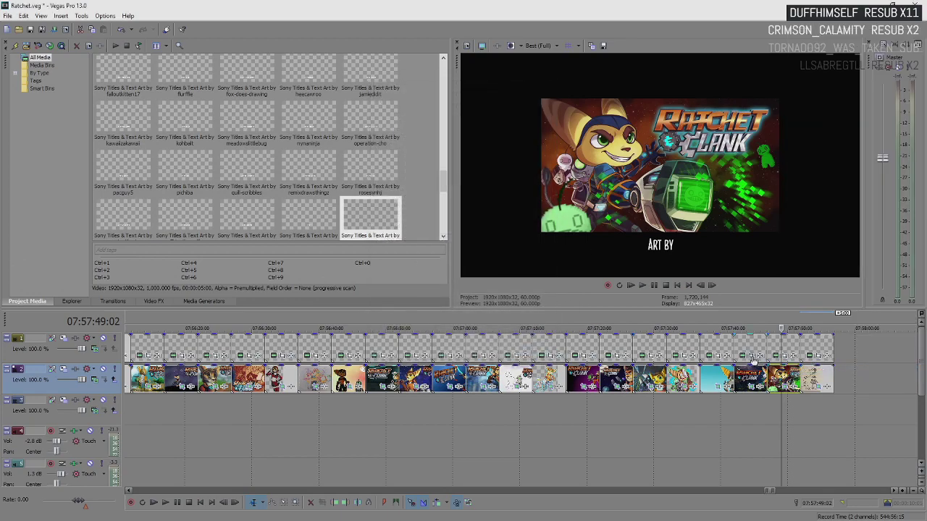
left_click(774, 355)
left_click(324, 243)
type("ZETALLIS")
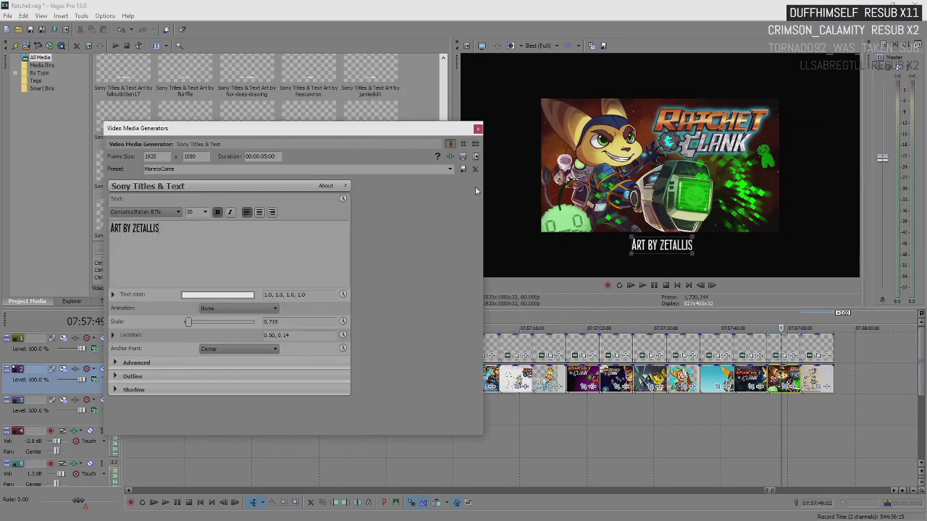
left_click(478, 130)
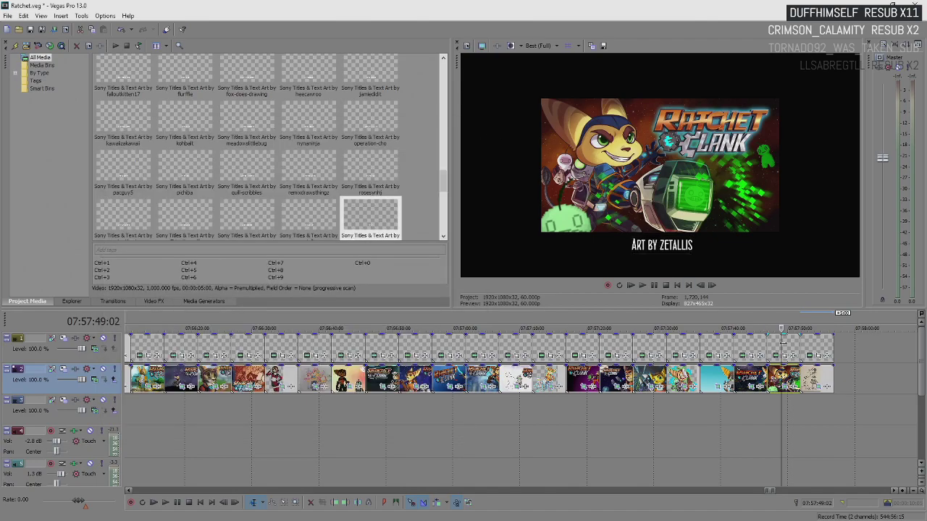
Step: Complete the last "Art by" title with the artist's name from the active take name of the final image
left_click(812, 380)
right_click(816, 383)
left_click(826, 380)
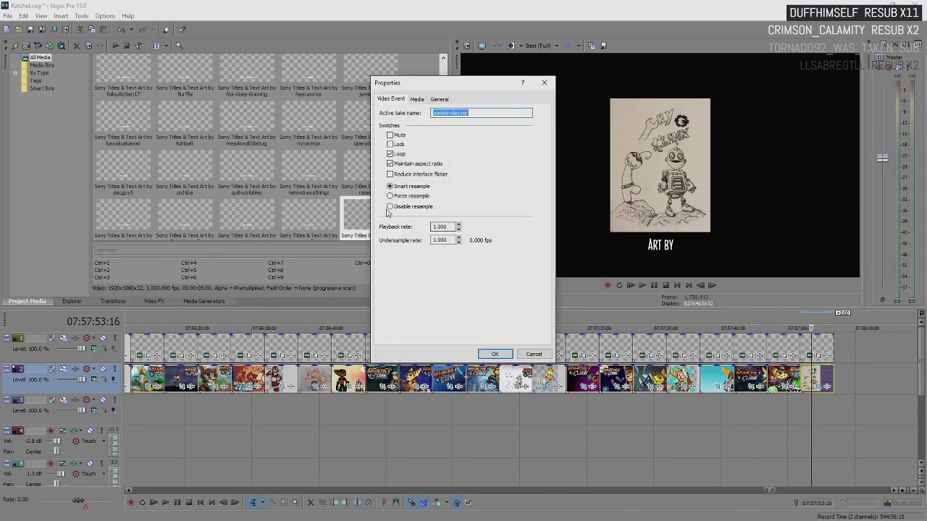
left_click(533, 354)
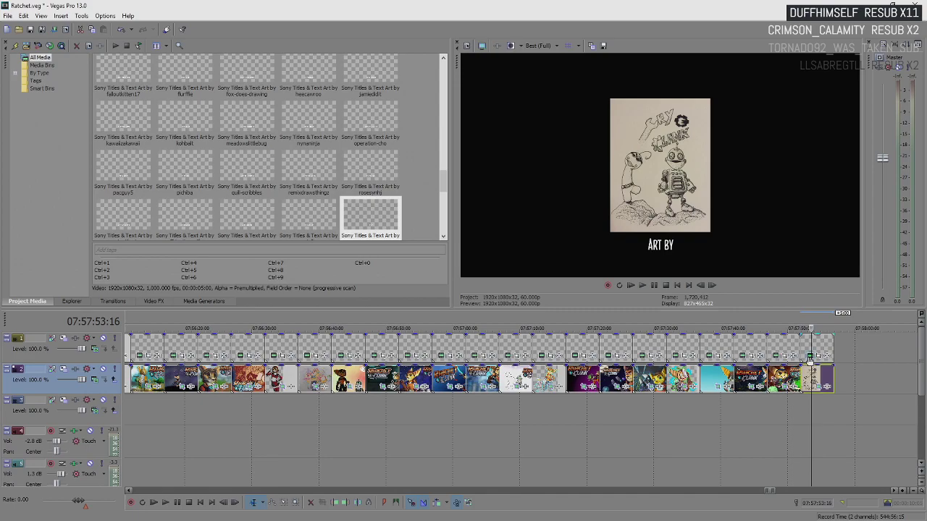
left_click(809, 355)
type("ZOMBIE-SLAYYER")
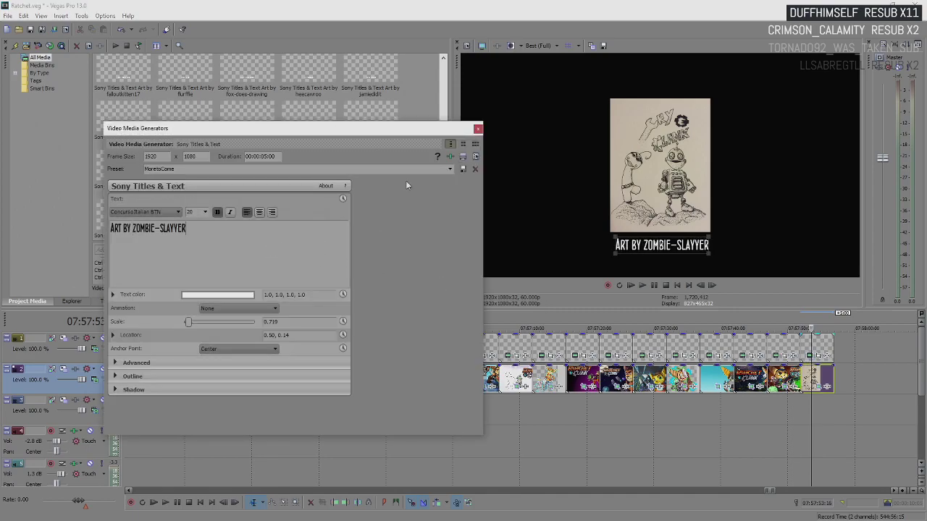
left_click(478, 129)
scroll(183, 482, "down", 5)
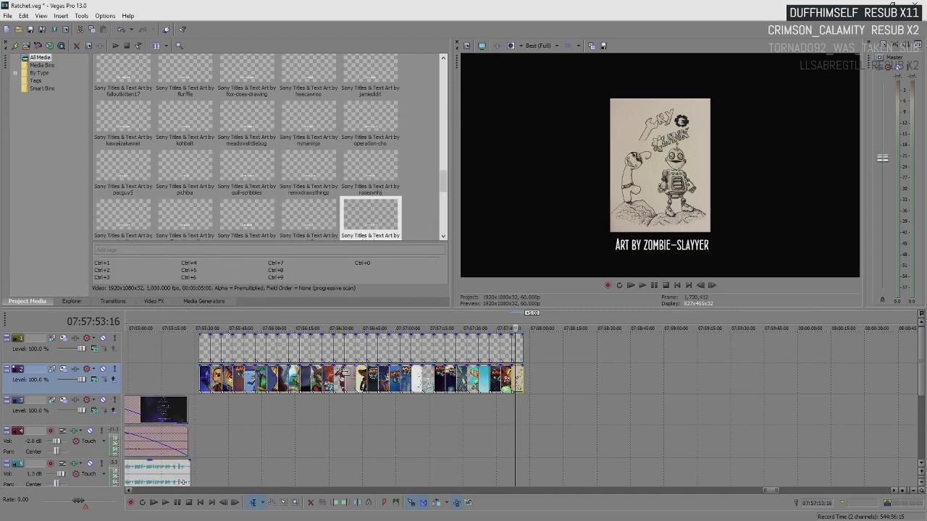
Step: Trim the first "Art by" title and the image beneath it together to a length of about 3 seconds
left_click(198, 354)
scroll(542, 389, "up", 5)
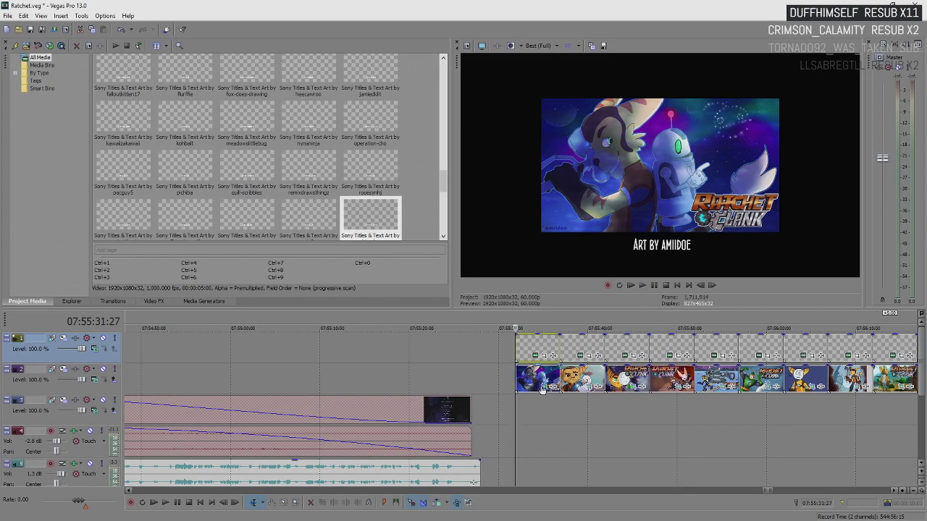
left_click(530, 341)
scroll(532, 384, "up", 3)
left_click(485, 355)
left_click(528, 385, "ctrl")
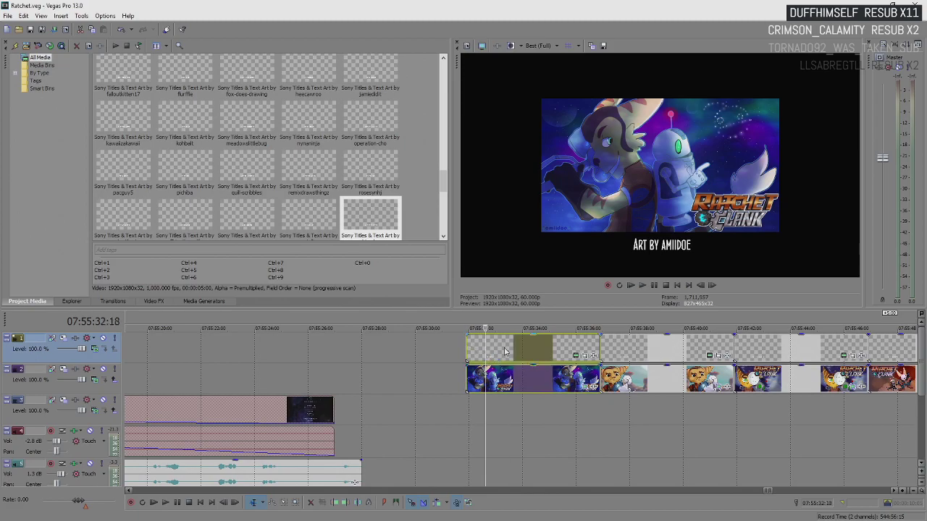
left_click_drag(595, 347, 548, 347)
Step: Play through the first slide and fine-trim its title and image to end at 07:55:35:00, making them 3 seconds long
left_click(469, 340)
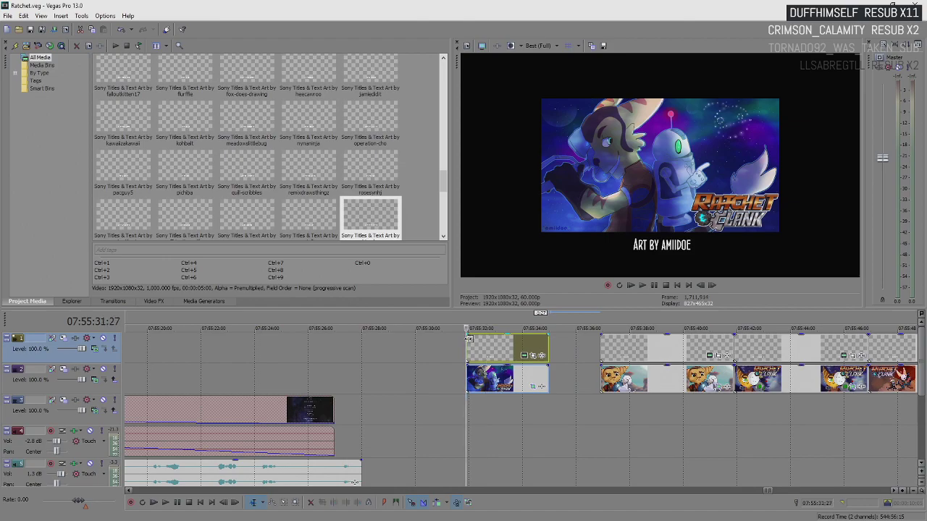
left_click(474, 345)
scroll(569, 351, "up", 4)
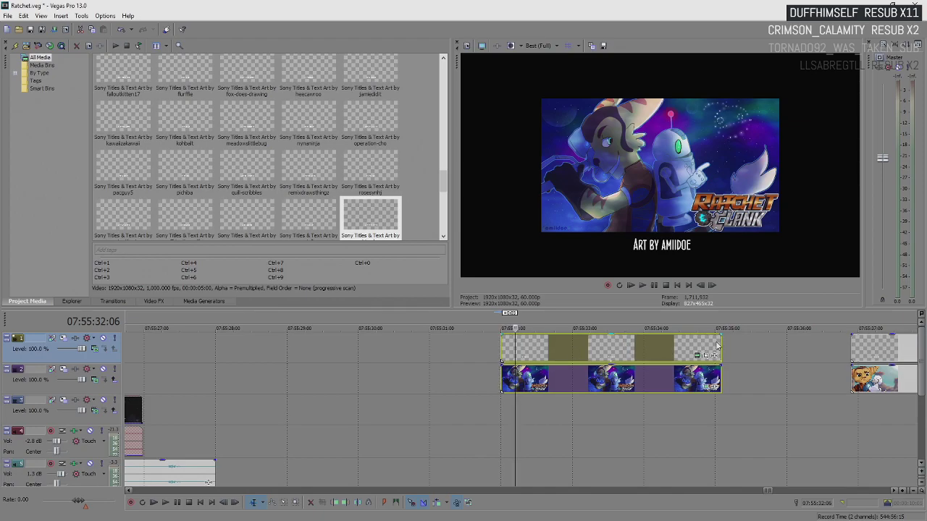
key("space")
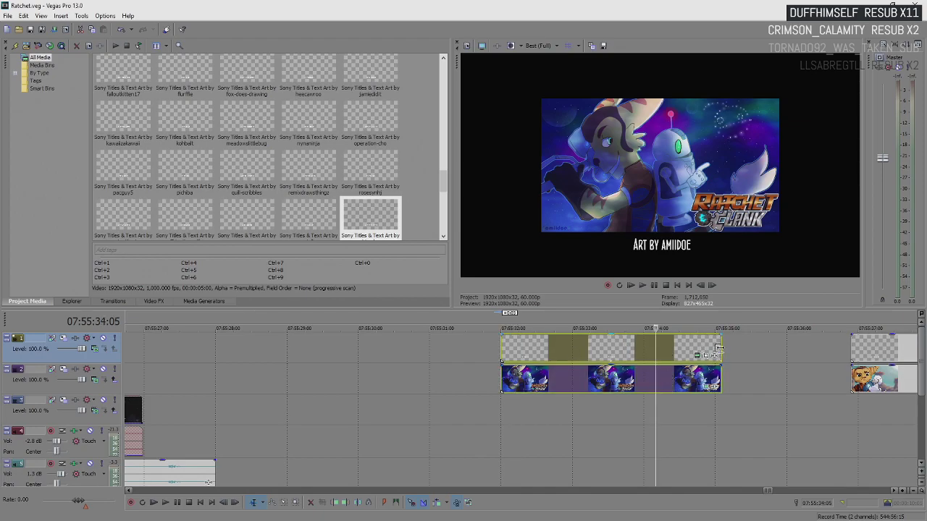
left_click_drag(719, 348, 713, 349)
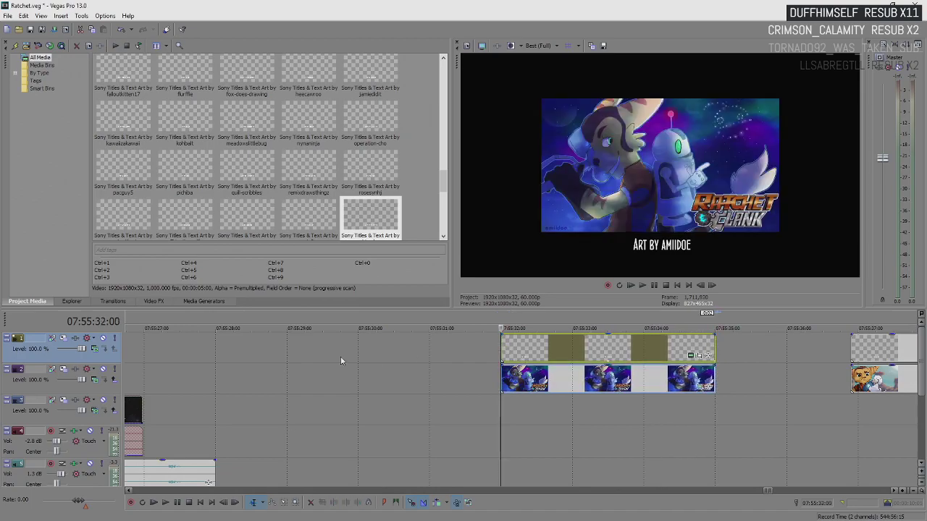
Step: Preview the first slide and extend its title and image together to a length of 4 seconds
left_click(309, 356)
key("space")
scroll(655, 399, "down", 4)
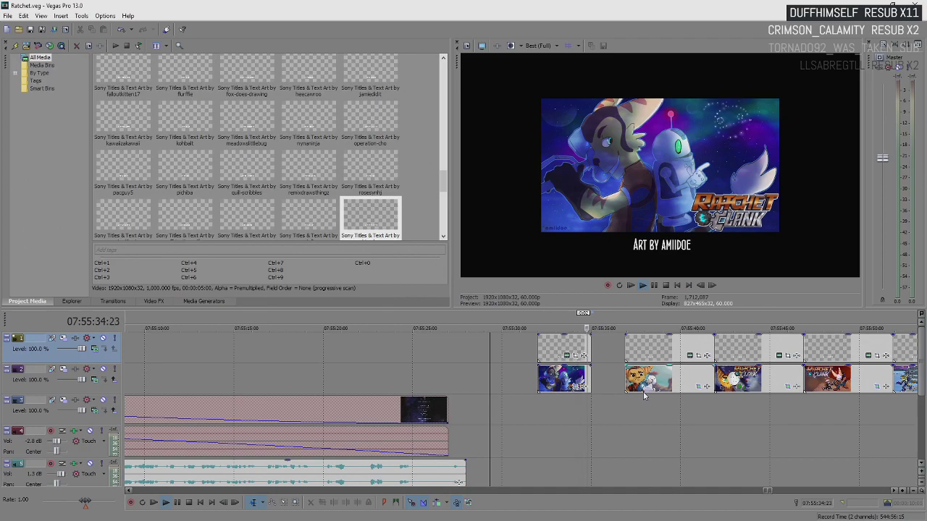
scroll(687, 384, "up", 2)
left_click(531, 358)
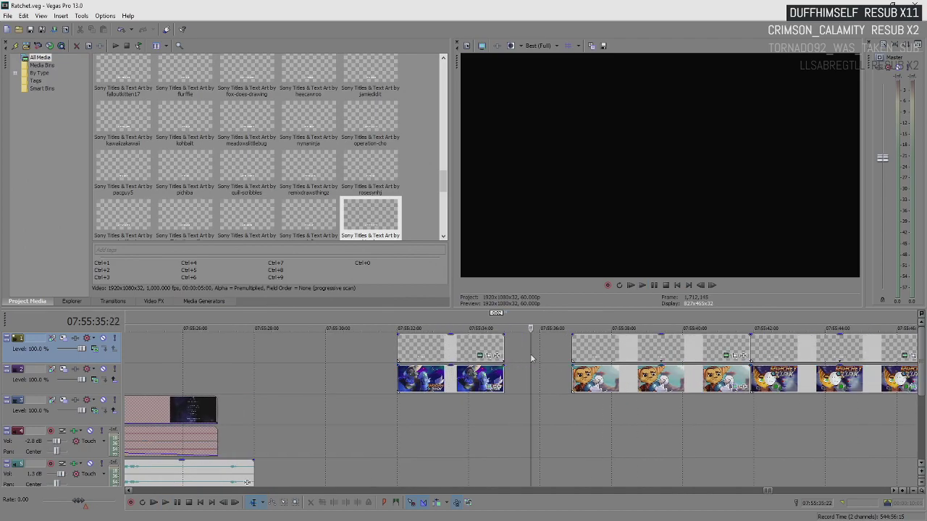
left_click_drag(501, 349, 537, 352)
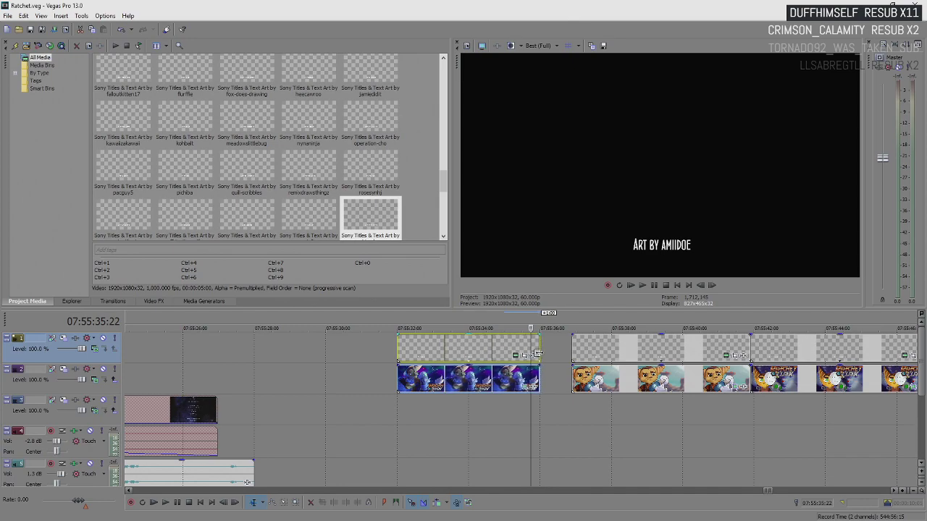
Step: Add a fade-in and a fade-out of about 1 second each to the first title and its image
left_click(407, 355)
scroll(505, 355, "up", 3)
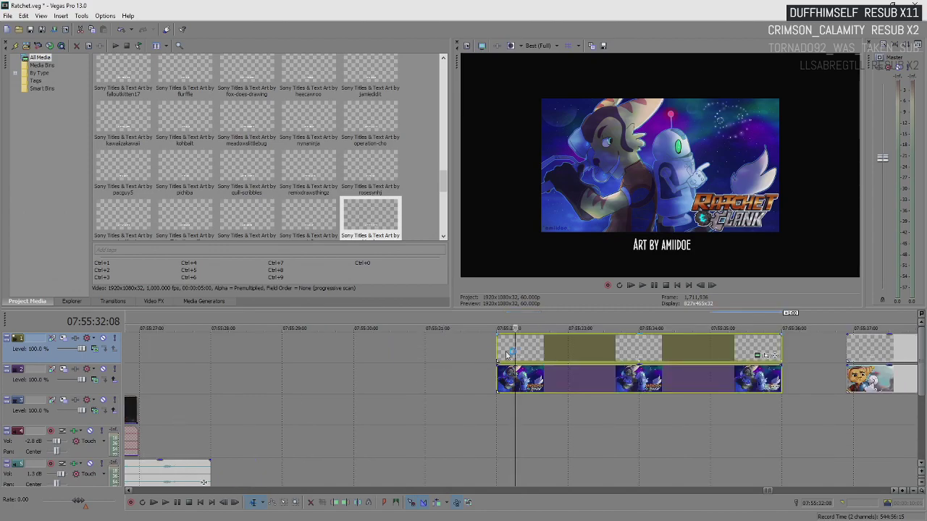
left_click_drag(498, 336, 566, 355)
left_click_drag(780, 336, 710, 341)
Step: Mark a time selection around the first slide and play it back to check the fades
scroll(483, 380, "down", 3)
left_click_drag(490, 325, 631, 339)
key("space")
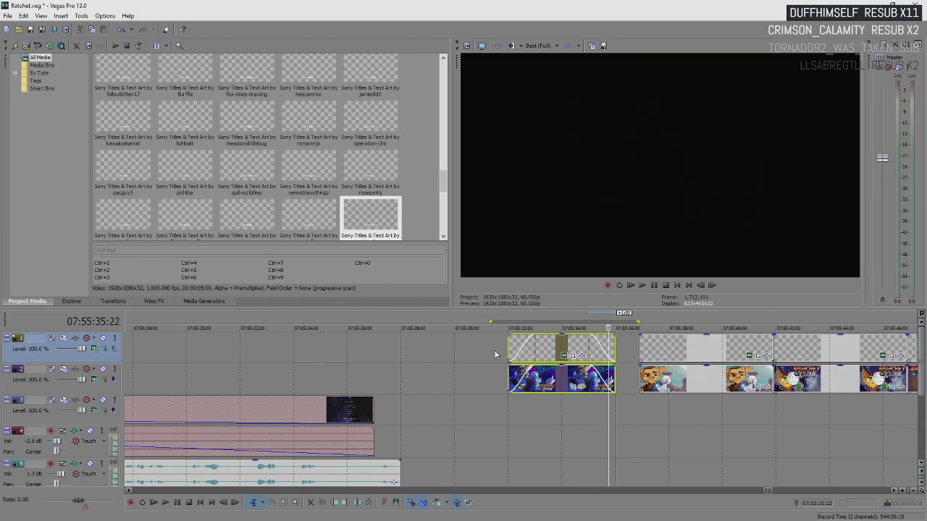
left_click(491, 353)
key("space")
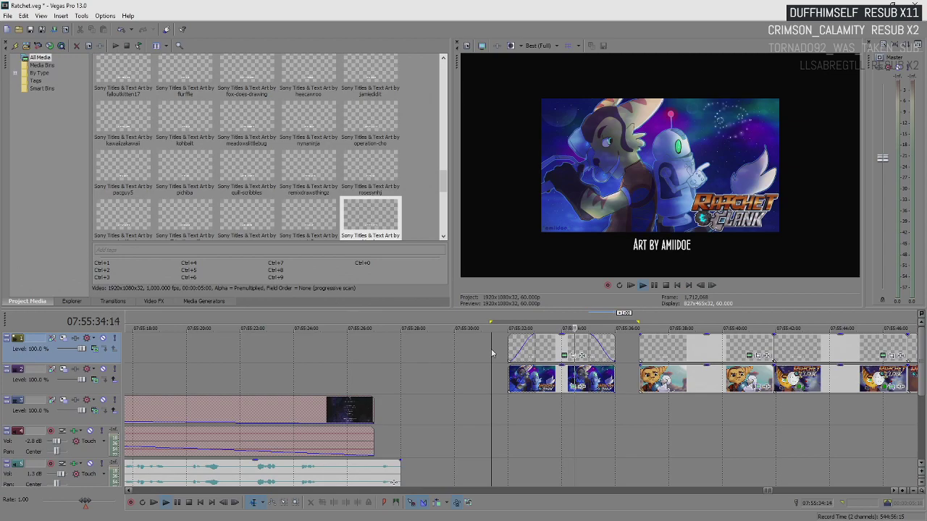
key("Return")
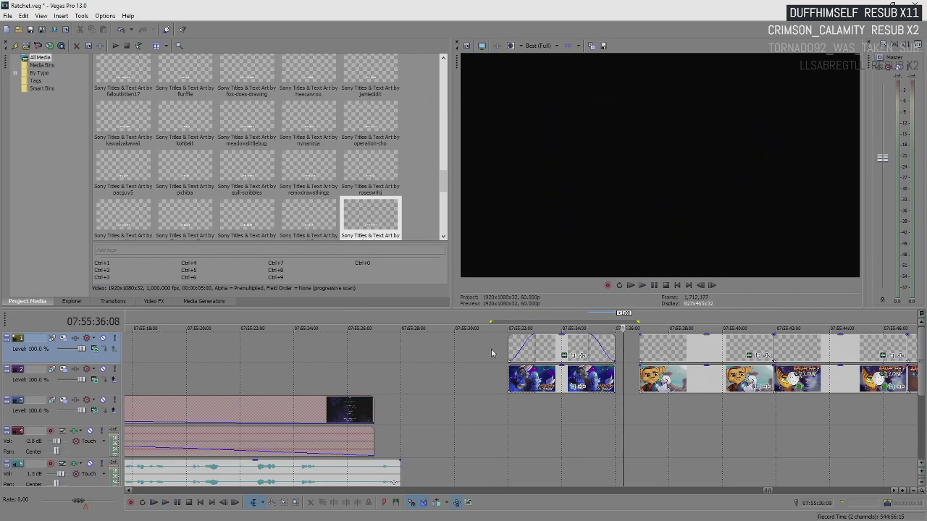
Step: Give the first image a slow zoom-in by slightly tightening its Pan/Crop frame at 00:00:04:00
left_click(545, 378)
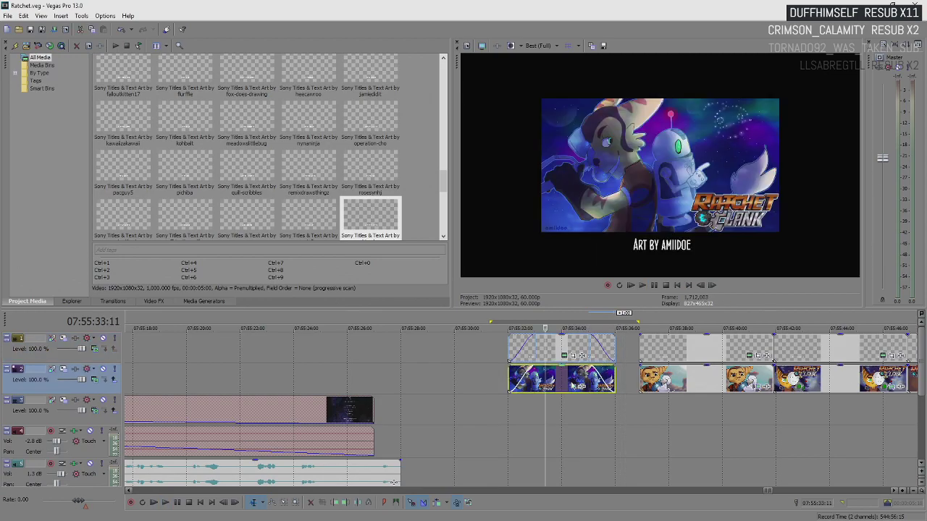
left_click(576, 387)
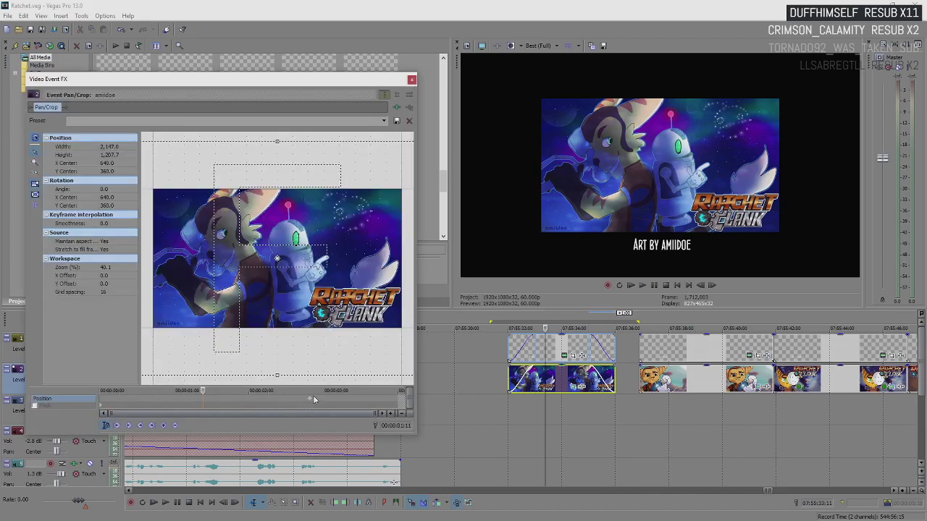
left_click(398, 402)
scroll(362, 330, "down", 5)
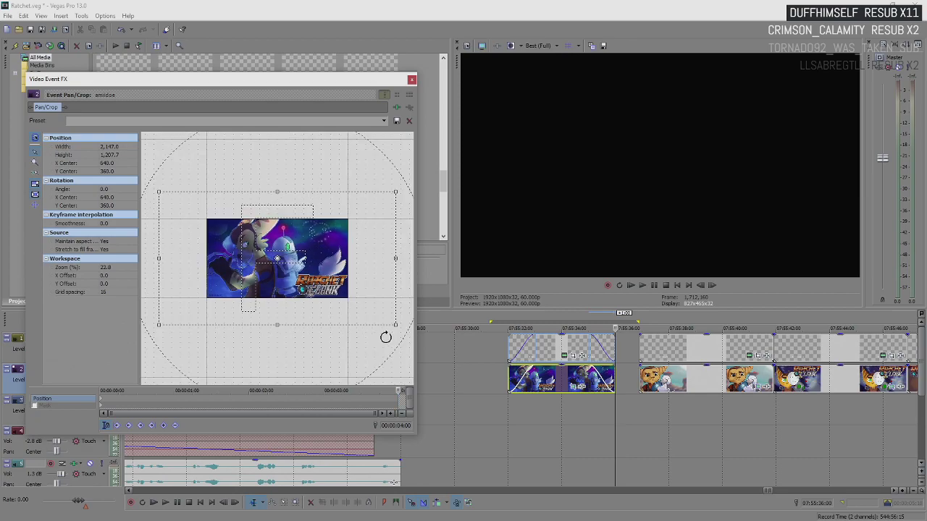
left_click_drag(397, 327, 395, 326)
left_click(412, 80)
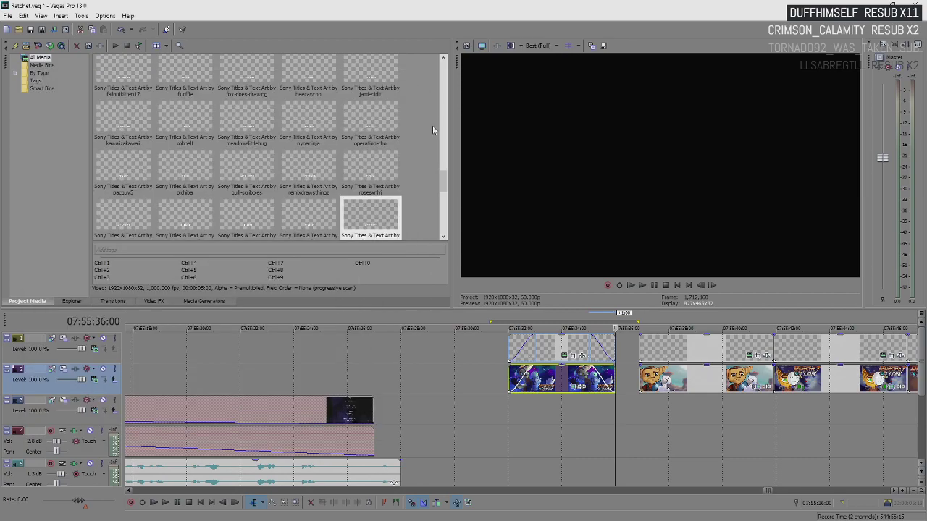
Step: Play the first slide again from before its start to review the zoom together with the fades
scroll(545, 393, "up", 3)
left_click(180, 389)
key("space")
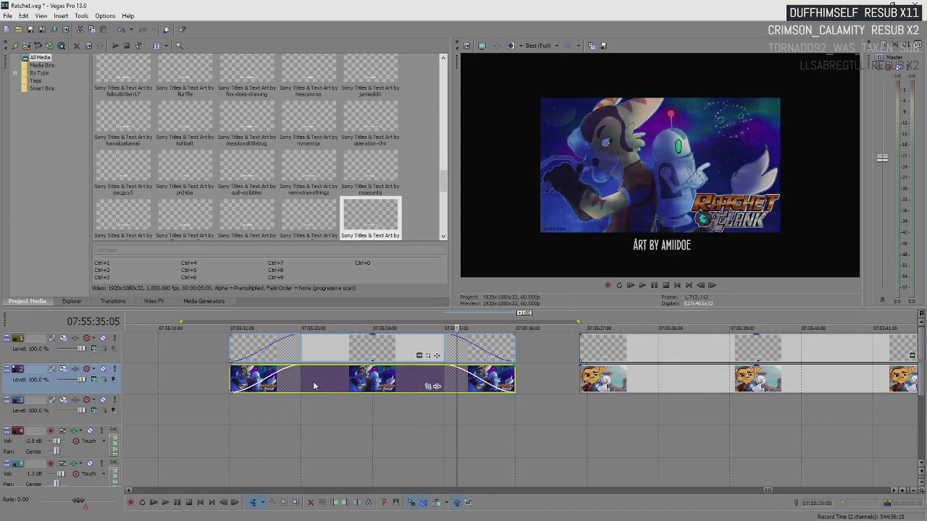
key("space")
key("space")
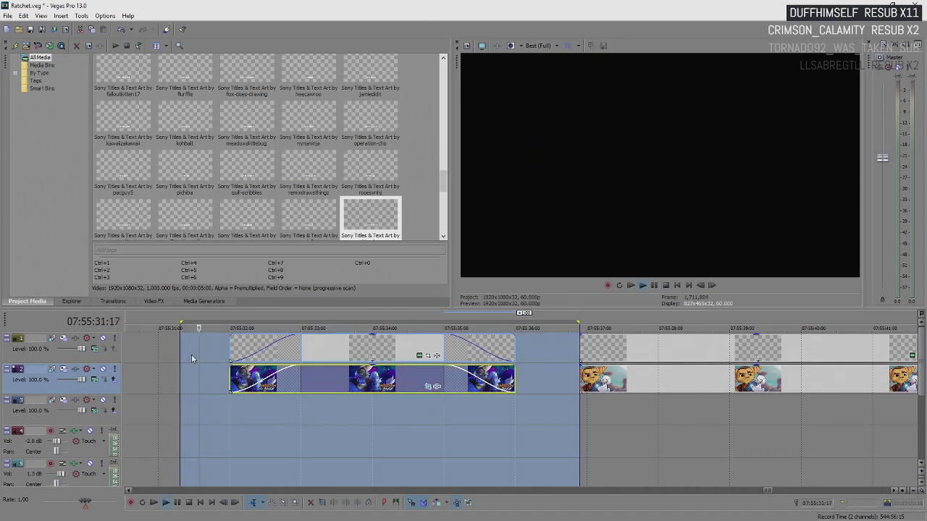